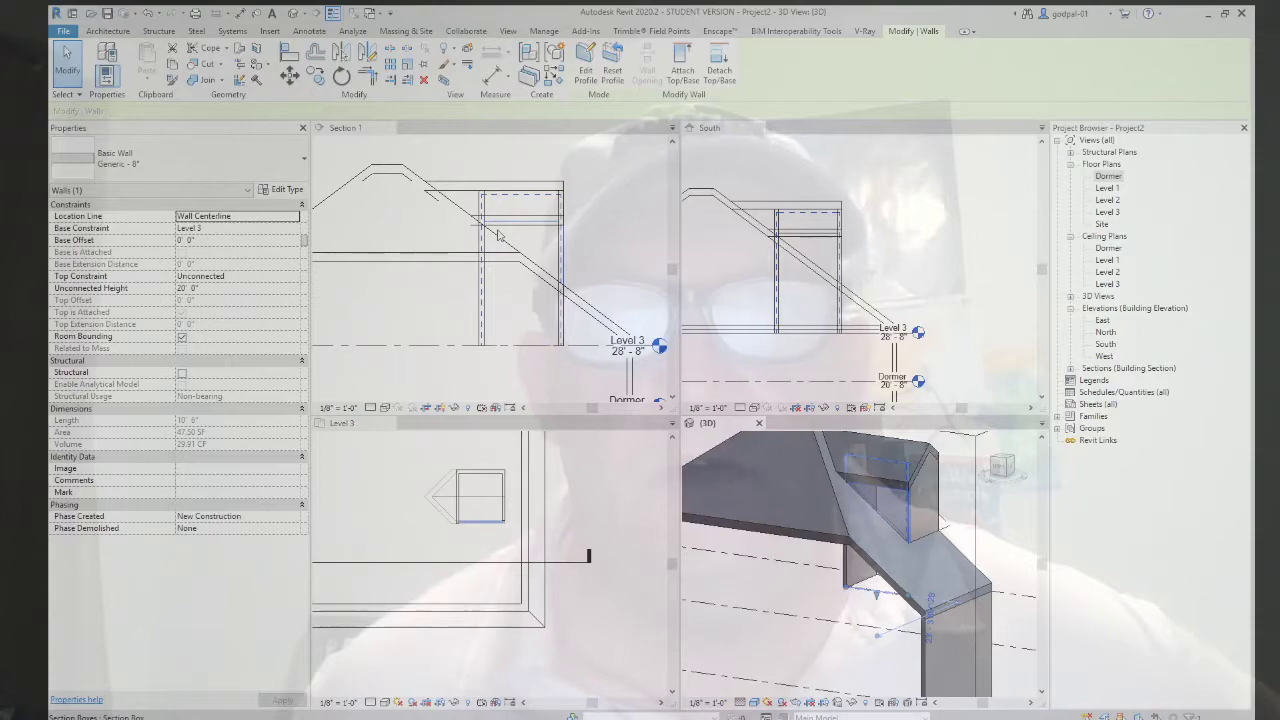
Step: Show the views as tabs and close every view except the 3D view
click(506, 31)
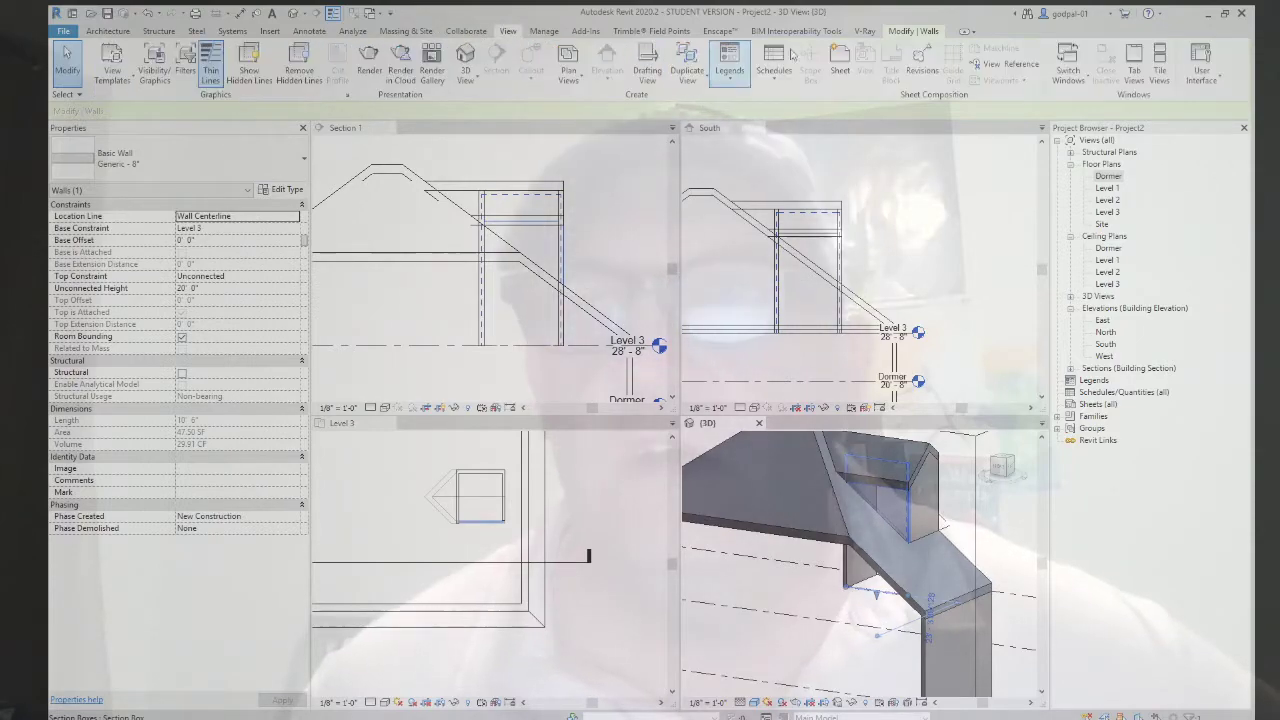
click(1135, 64)
click(1106, 72)
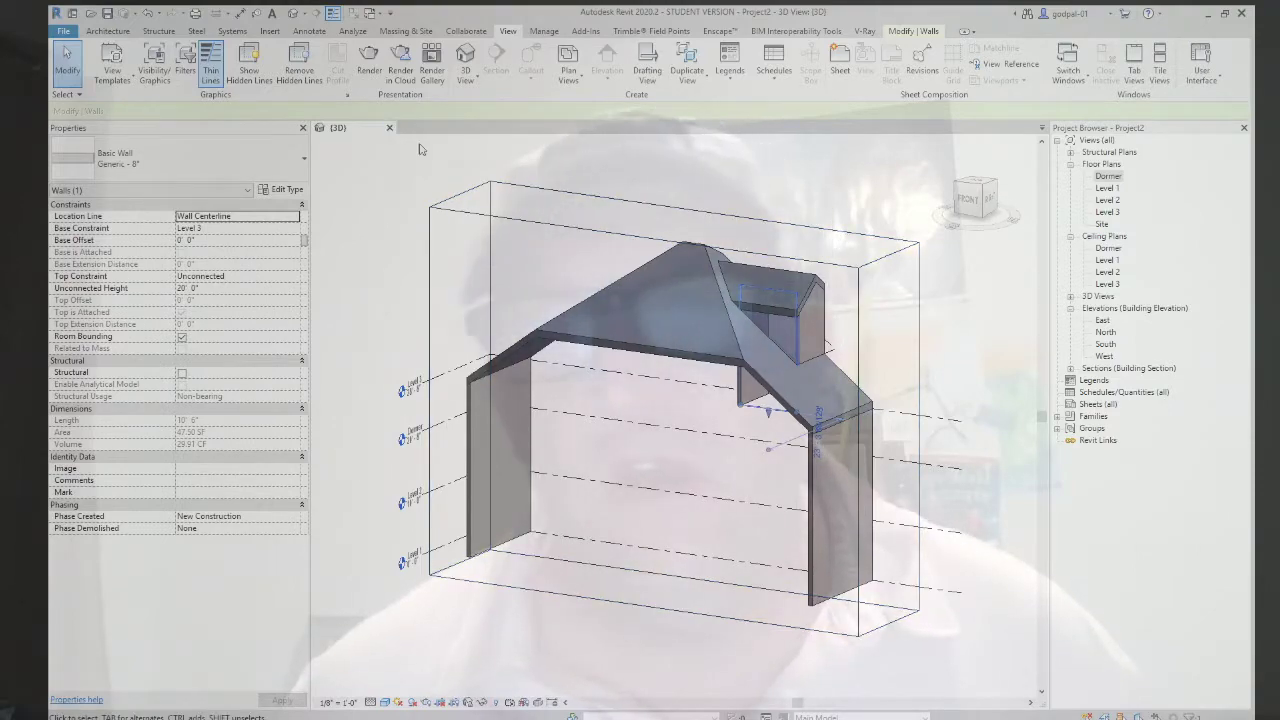
Step: Enlarge the section box to reveal the uncut house and orbit to see the roof from above
click(735, 216)
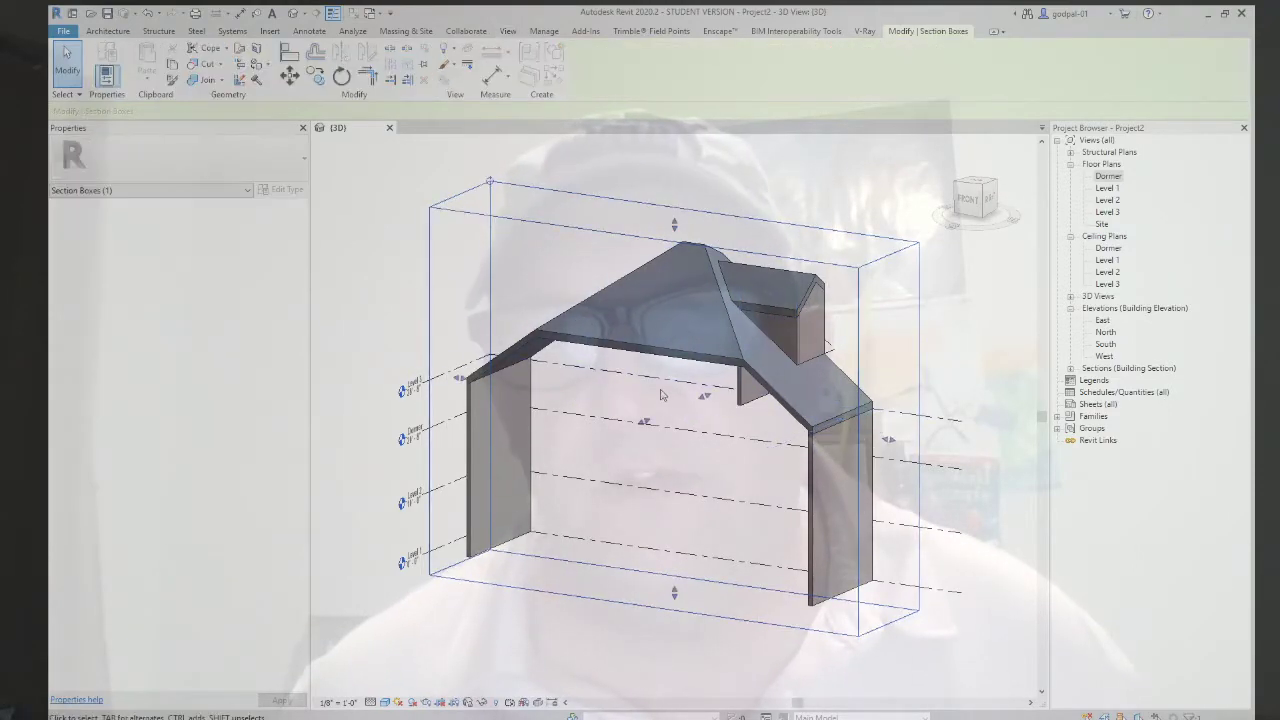
drag(643, 424, 385, 530)
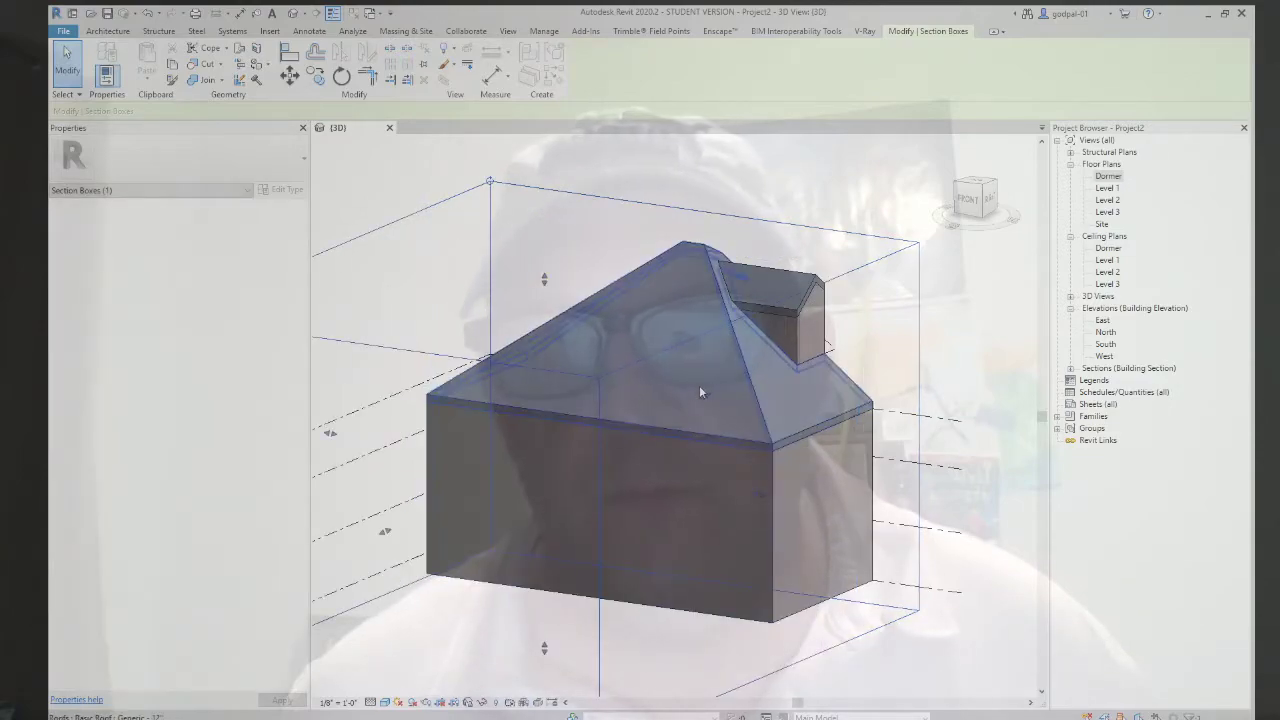
shift+middle_drag(708, 397, 935, 367)
scroll(935, 367, down, 3)
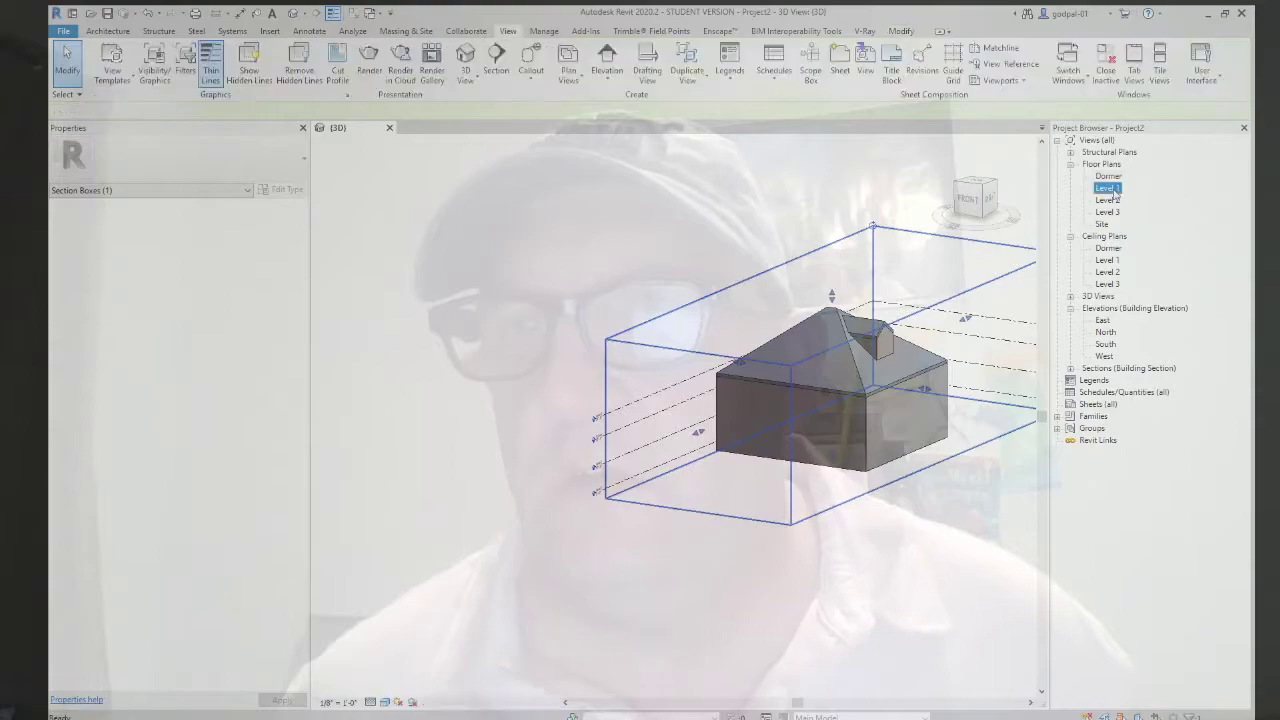
Step: Select the walls in the Level 1 plan and the roof in the 3D view
double_click(1110, 188)
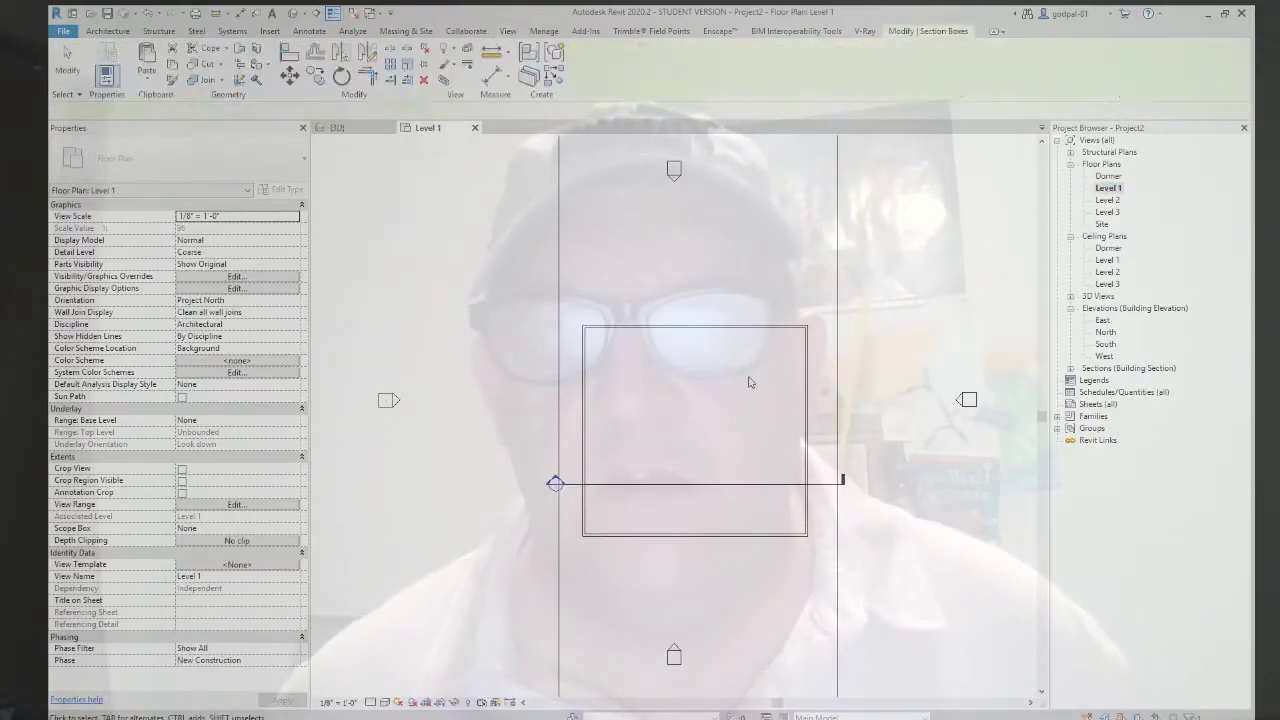
click(558, 330)
drag(533, 296, 843, 643)
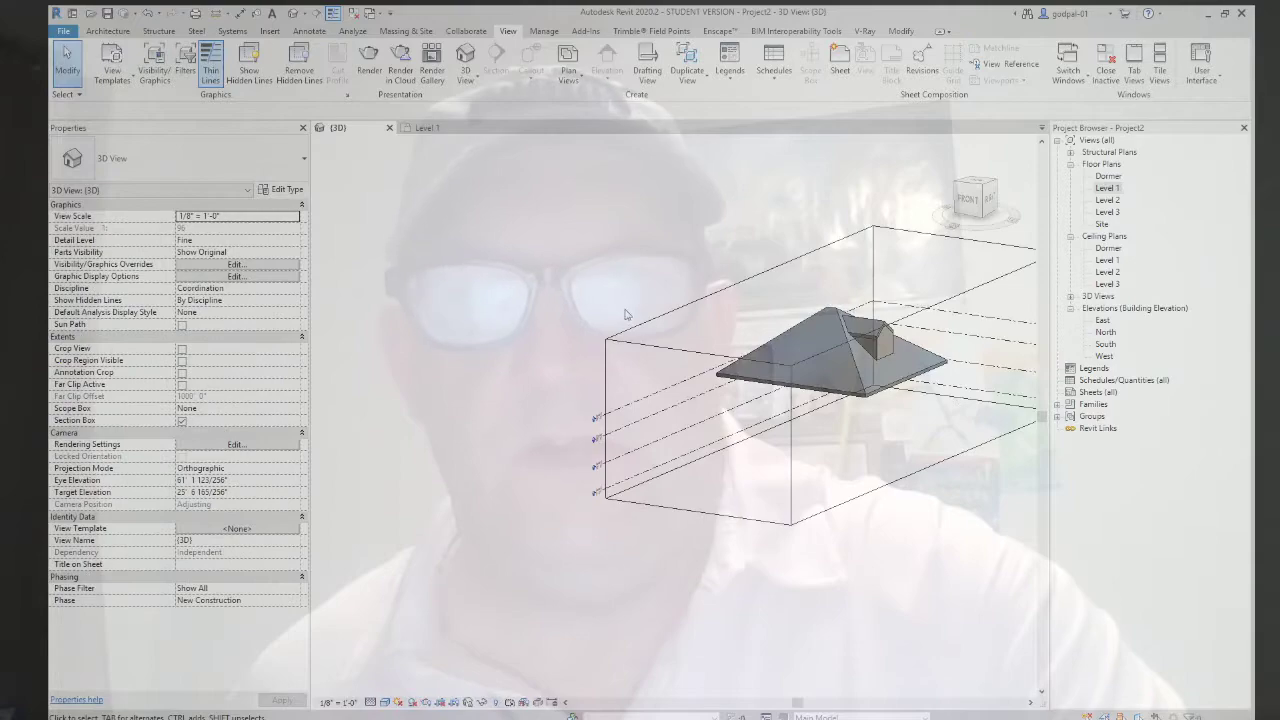
scroll(625, 314, down, 2)
drag(658, 255, 886, 395)
Step: Delete the selected roof, tile the 3D and Level 1 views, and activate Level 1
key(Delete)
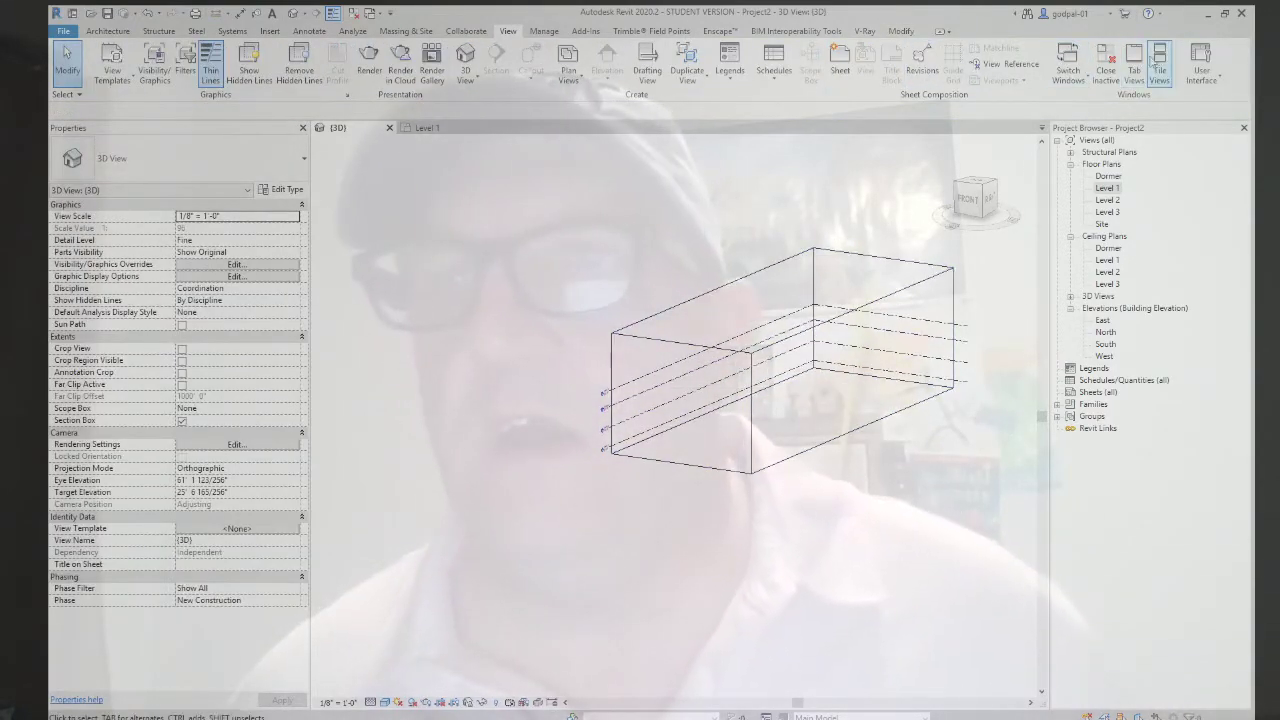
click(1157, 62)
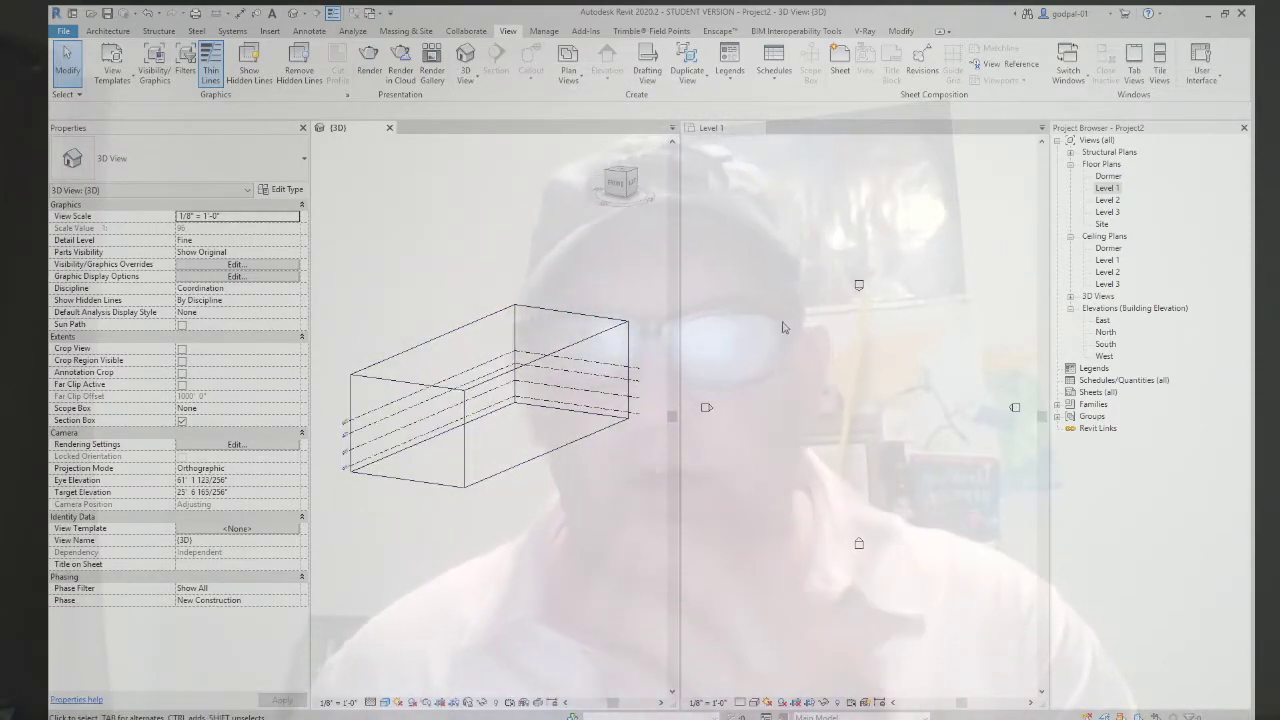
click(786, 335)
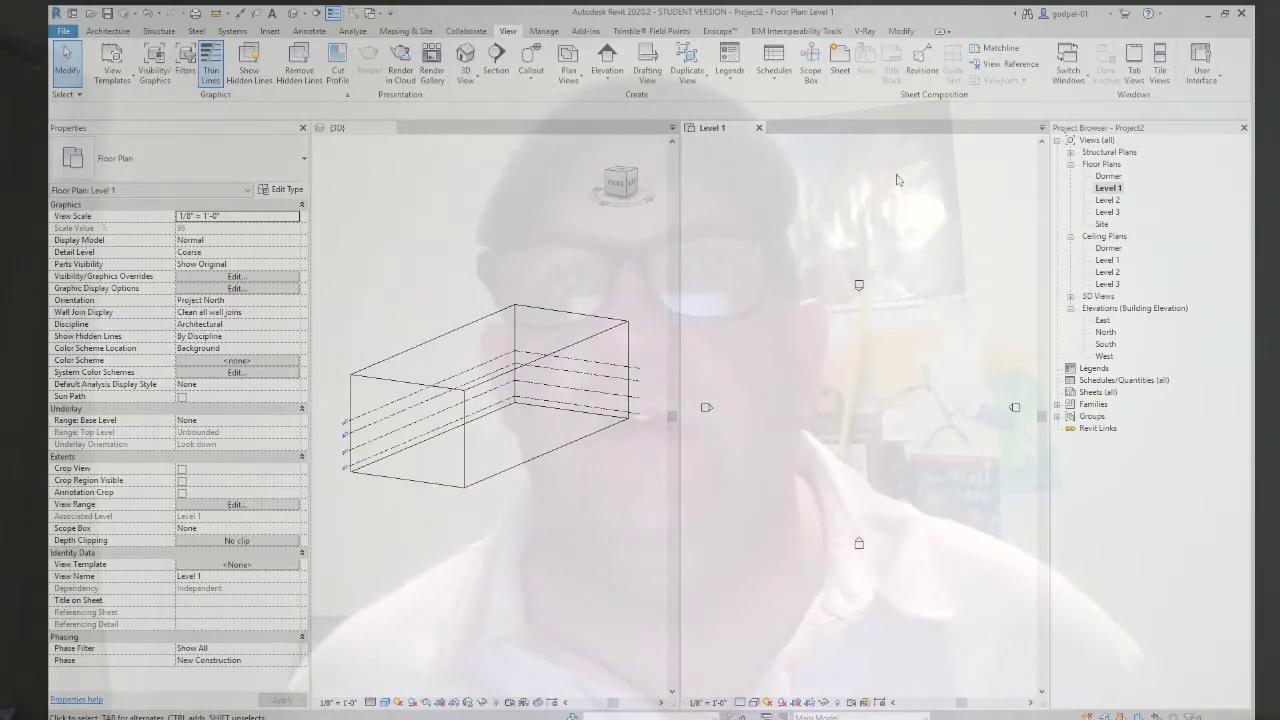
Step: Chain four Generic 8" walls into a closed rectangle on Level 1, with an 80'-0" bottom side
click(445, 240)
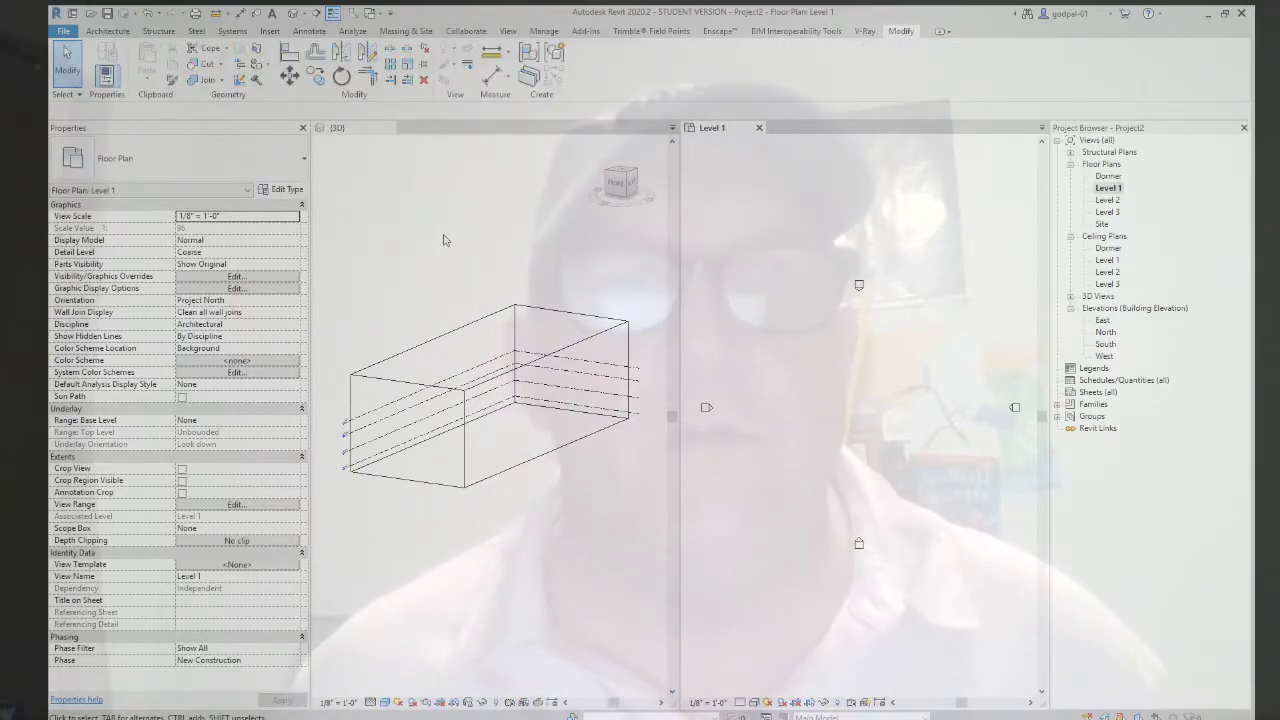
click(760, 386)
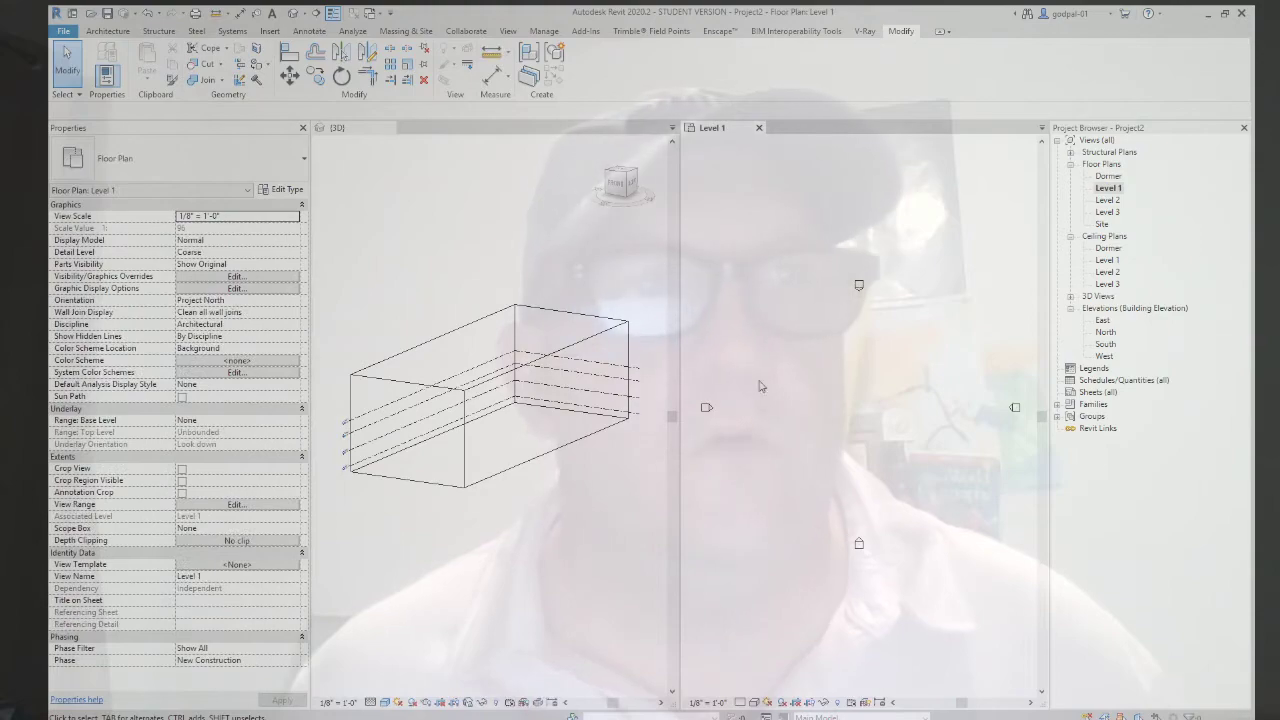
click(108, 31)
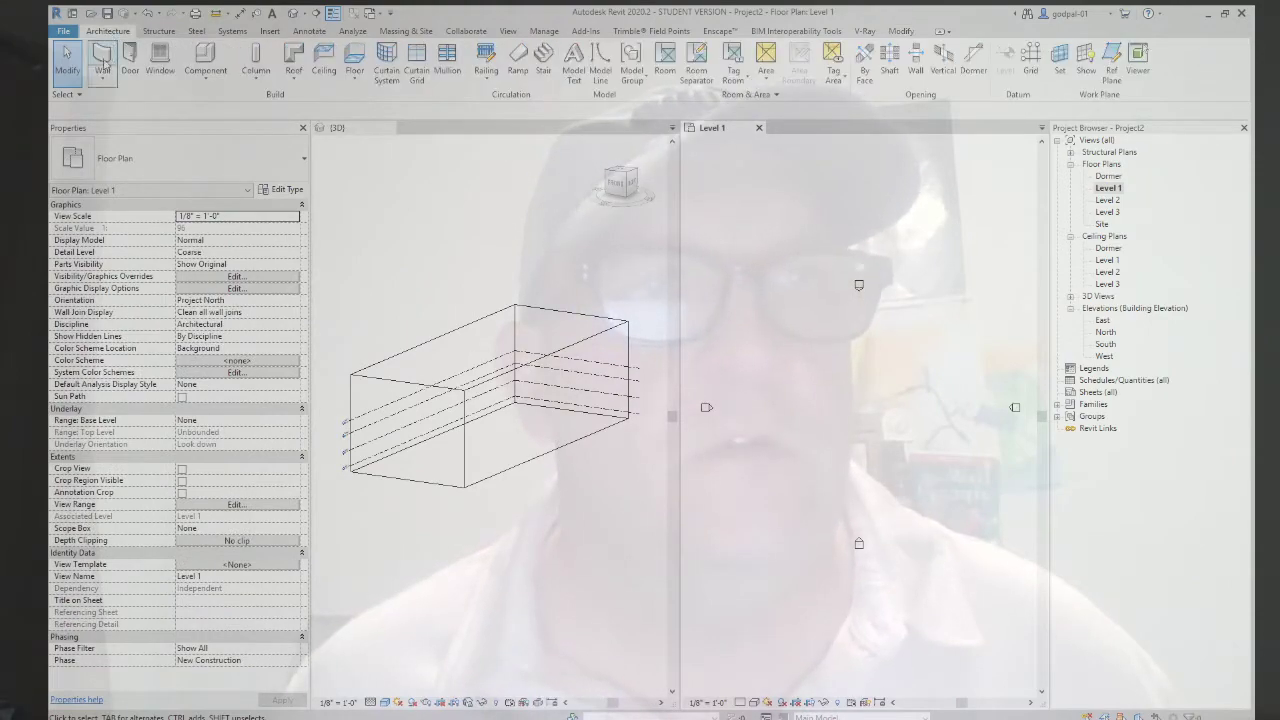
click(102, 60)
click(792, 360)
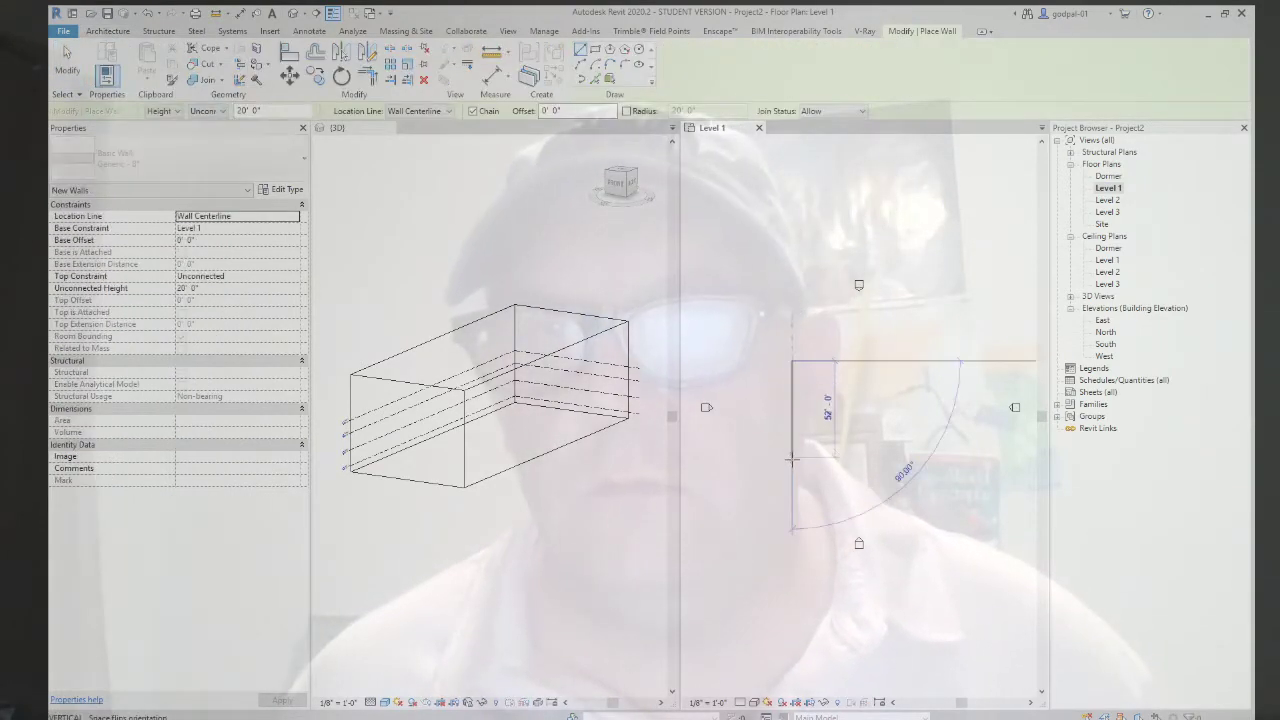
click(792, 473)
click(943, 388)
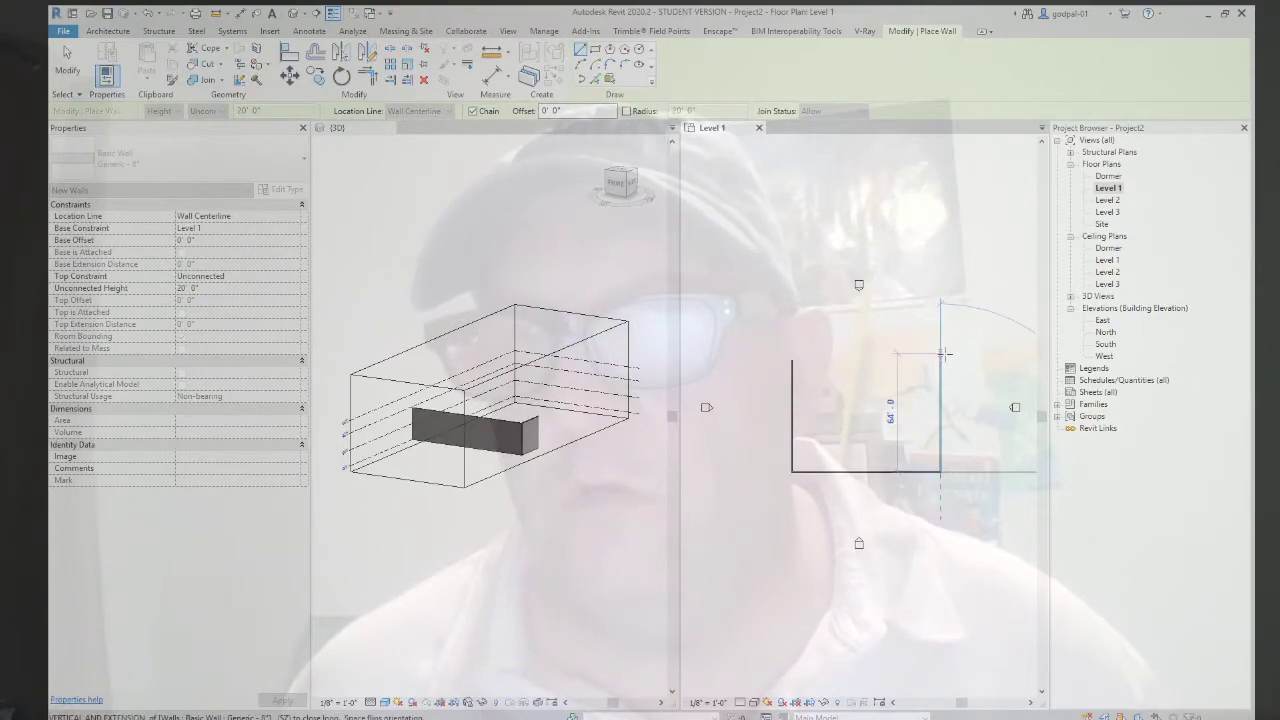
click(943, 359)
click(792, 360)
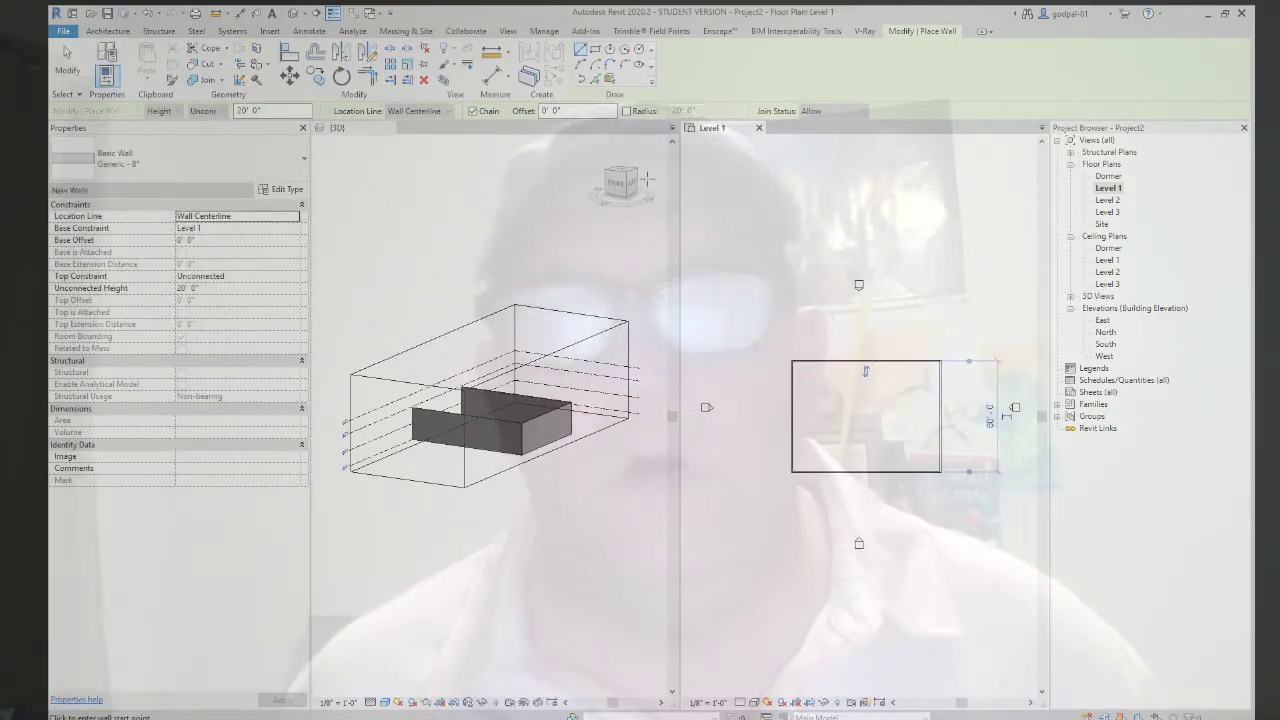
click(107, 31)
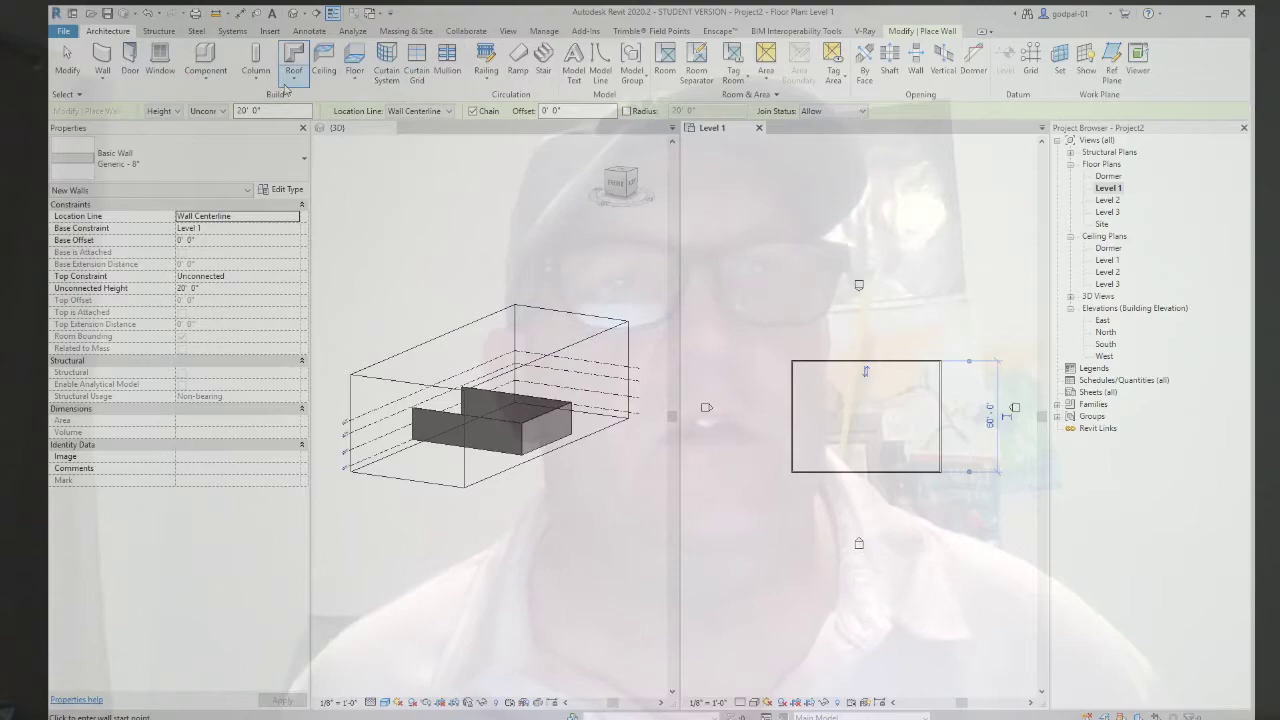
Step: Create a Roof by Footprint from the wall chain with Defines slope unchecked
click(414, 186)
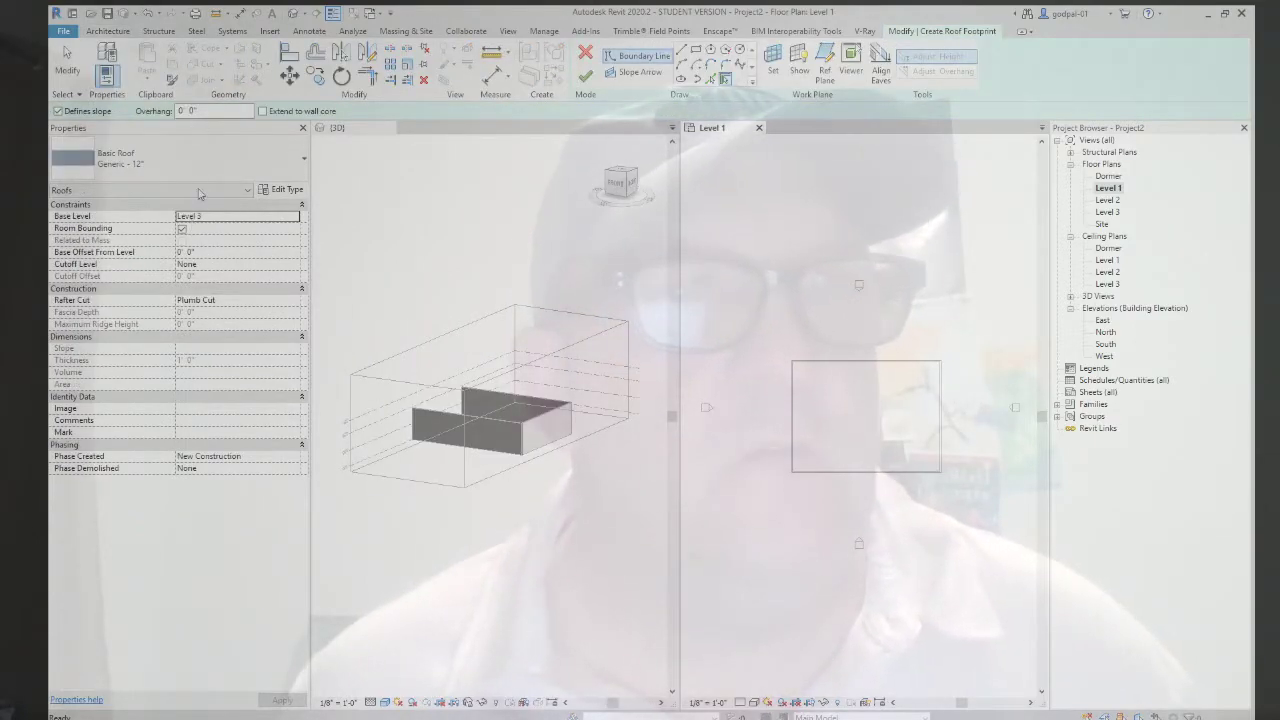
click(58, 112)
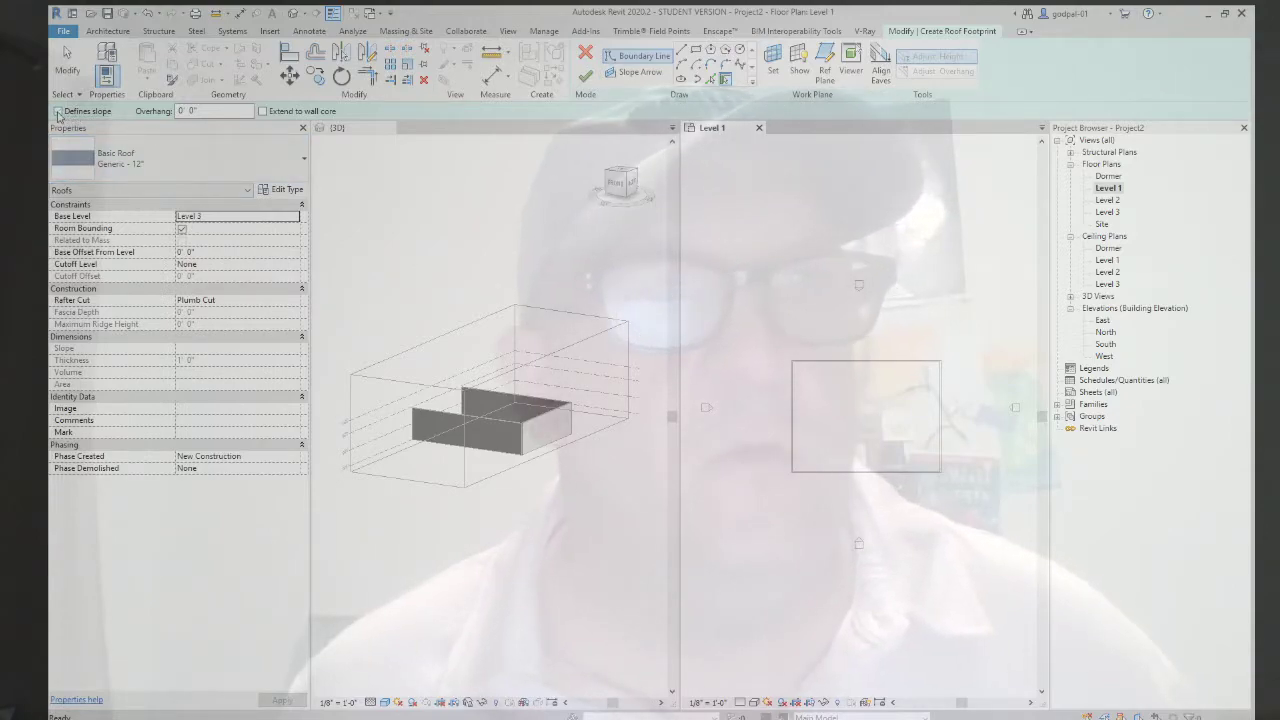
key(Tab)
click(857, 363)
scroll(857, 365, up, 5)
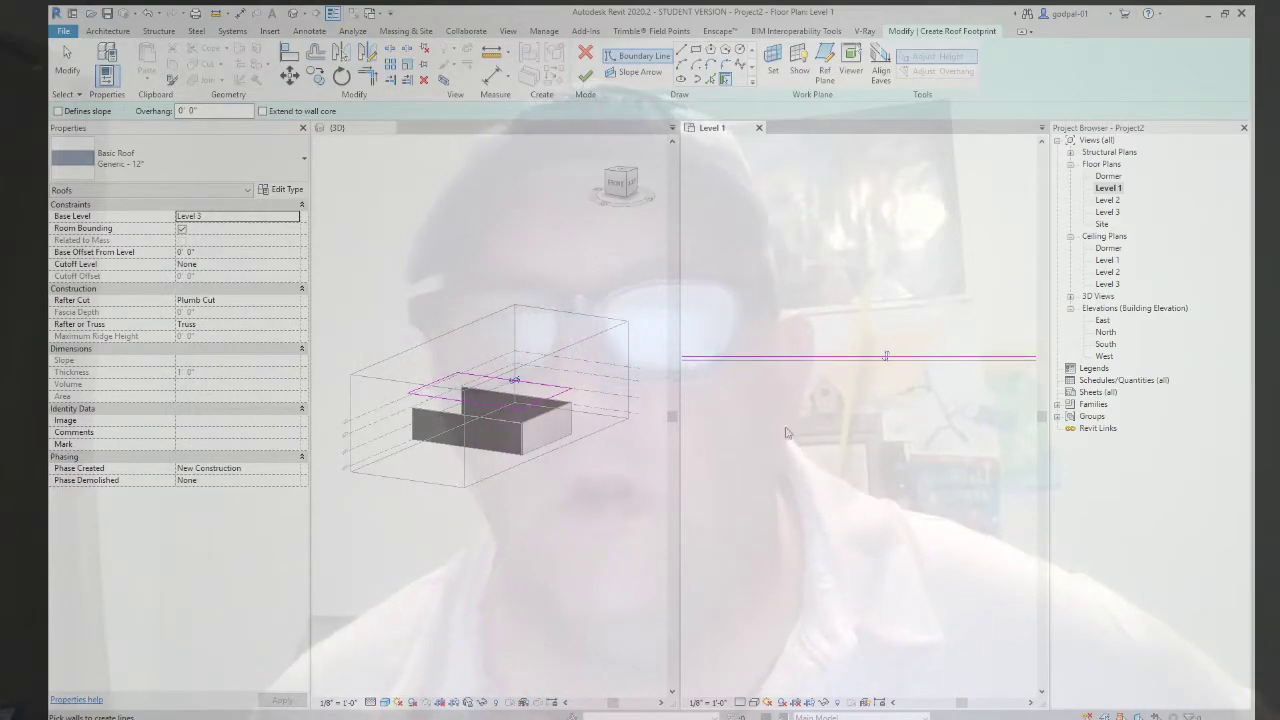
key(Return)
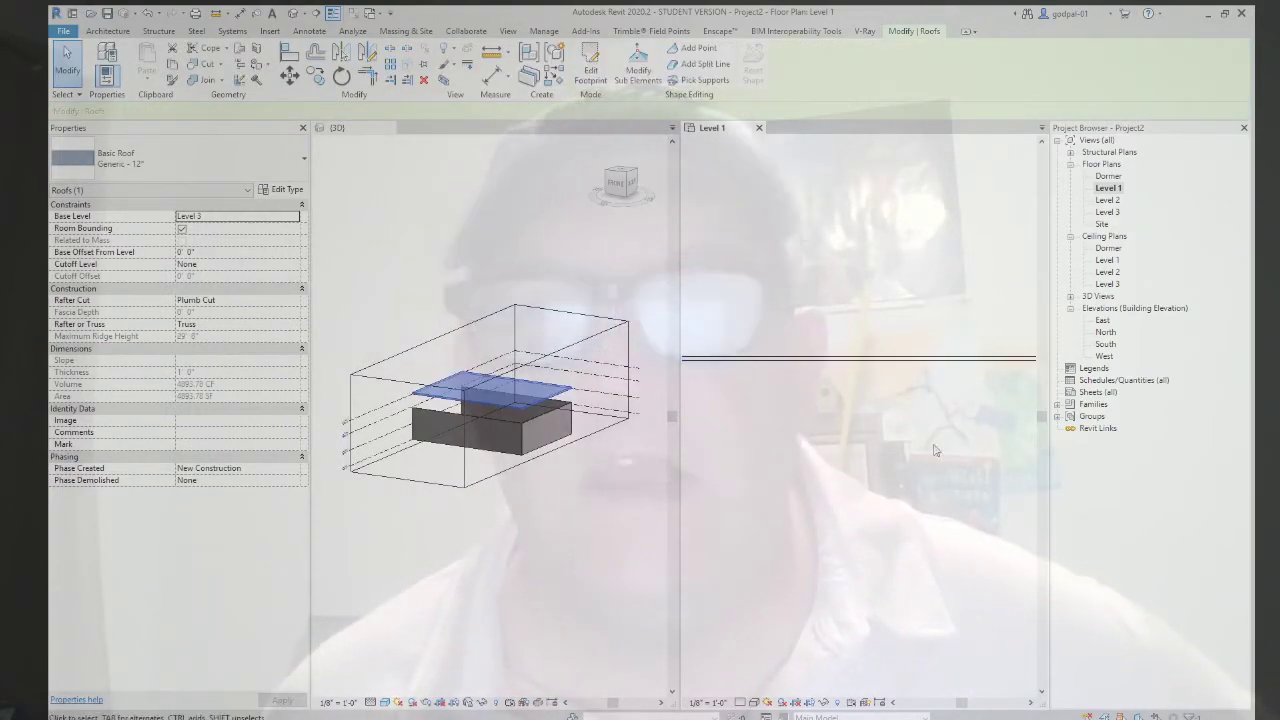
scroll(935, 400, down, 5)
scroll(730, 230, down, 1)
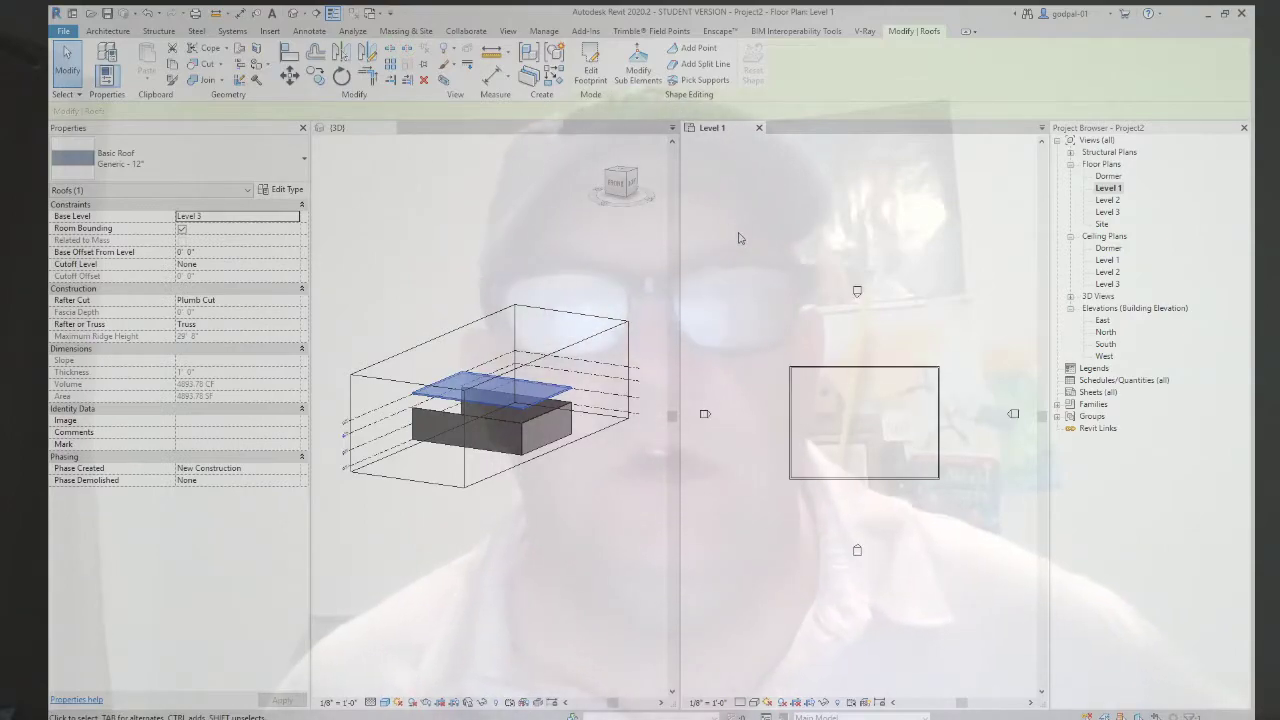
key(Escape)
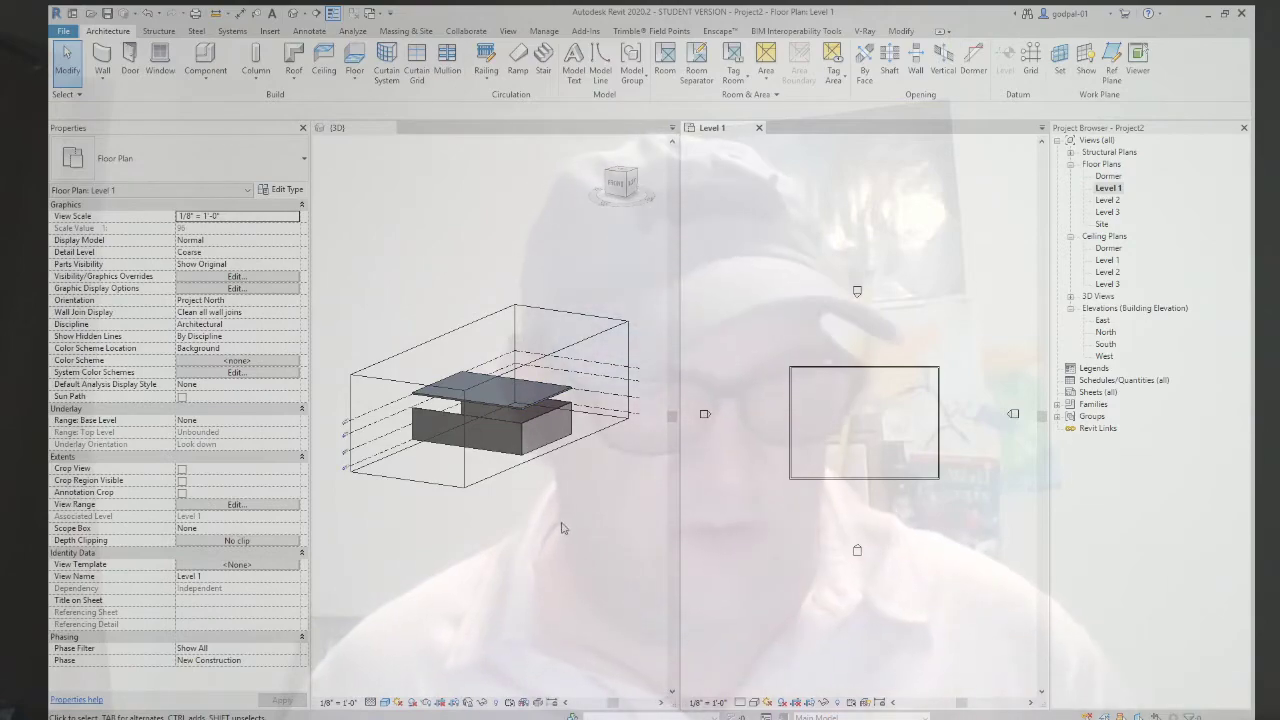
Step: Attach the tops of the four walls to the flat roof
click(570, 491)
shift+middle_drag(531, 537, 500, 514)
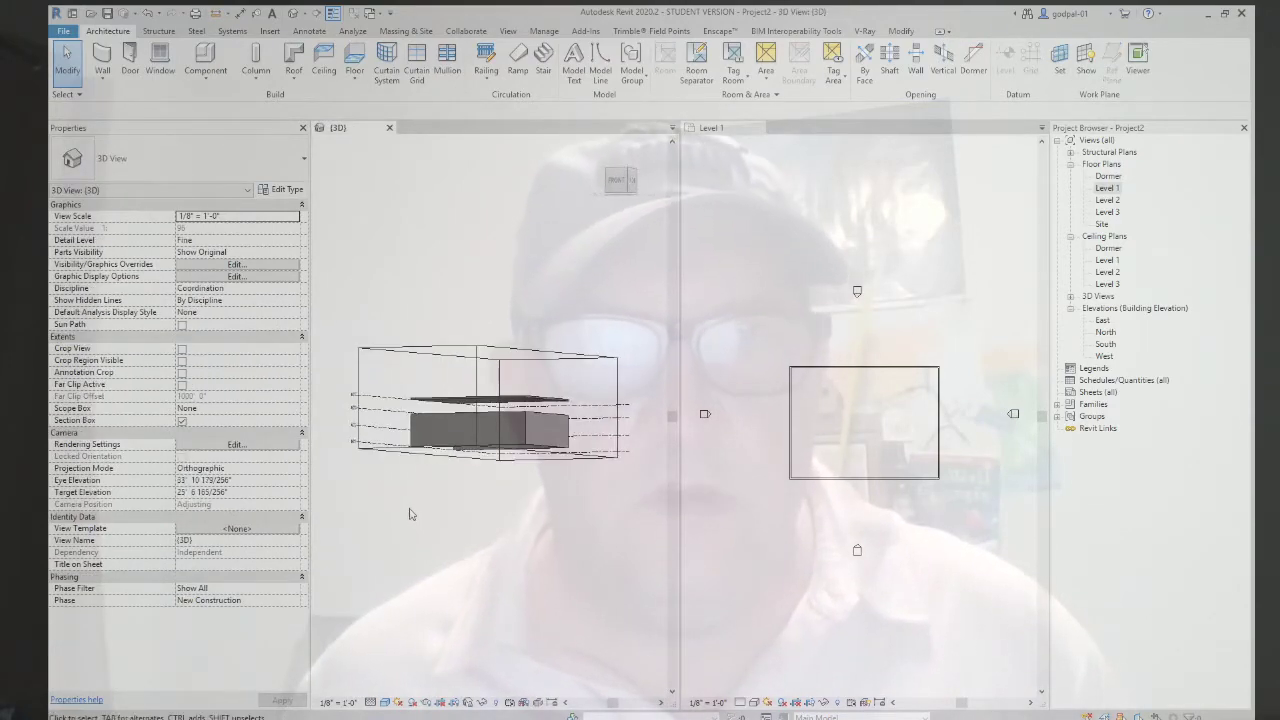
click(588, 412)
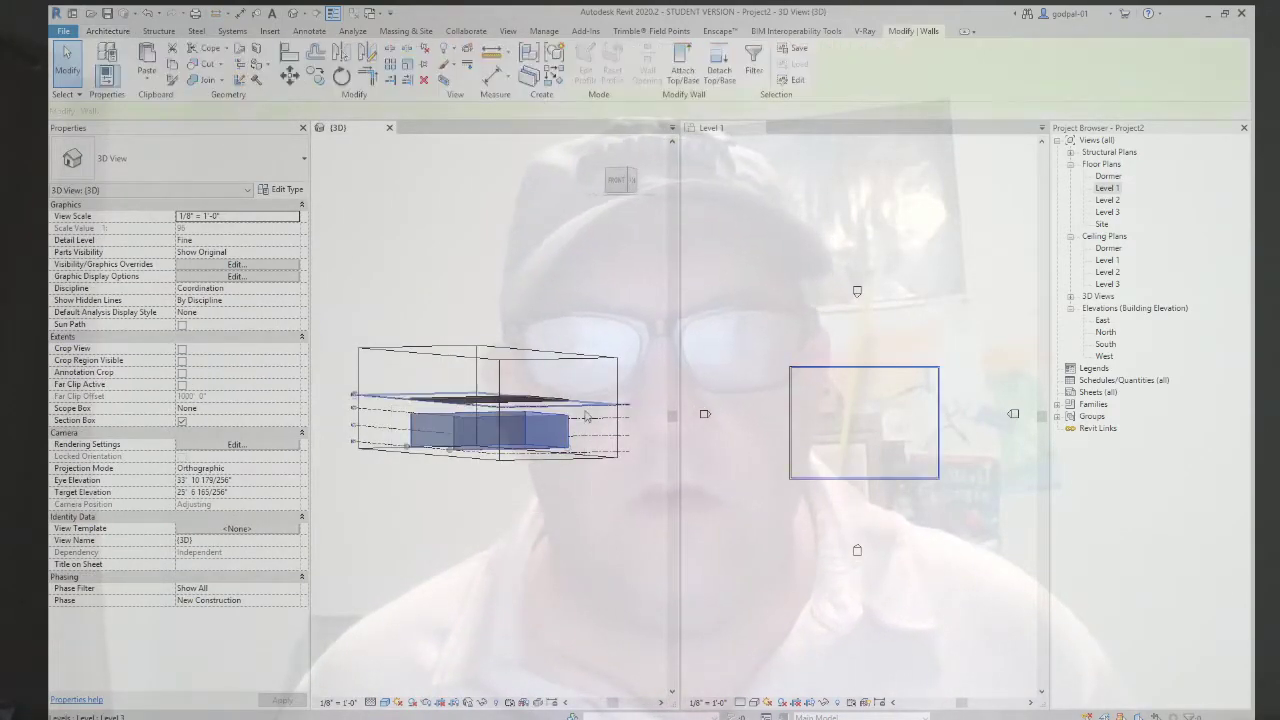
click(684, 62)
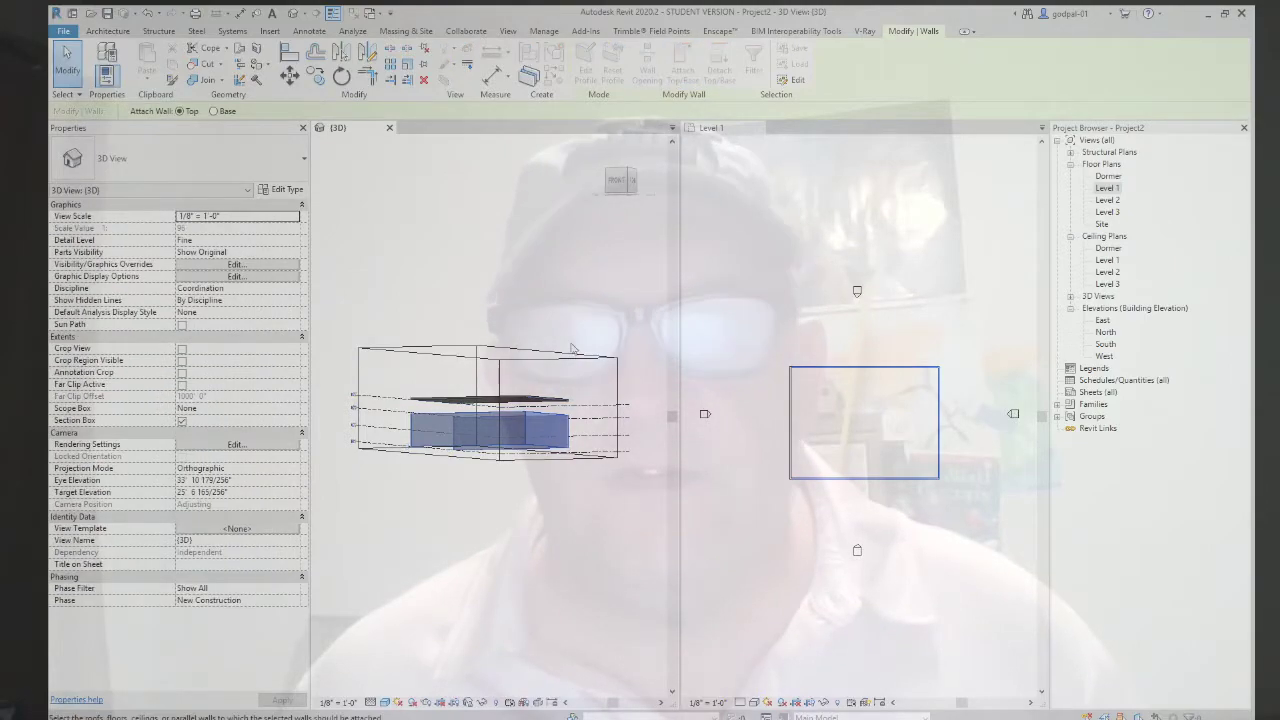
click(533, 400)
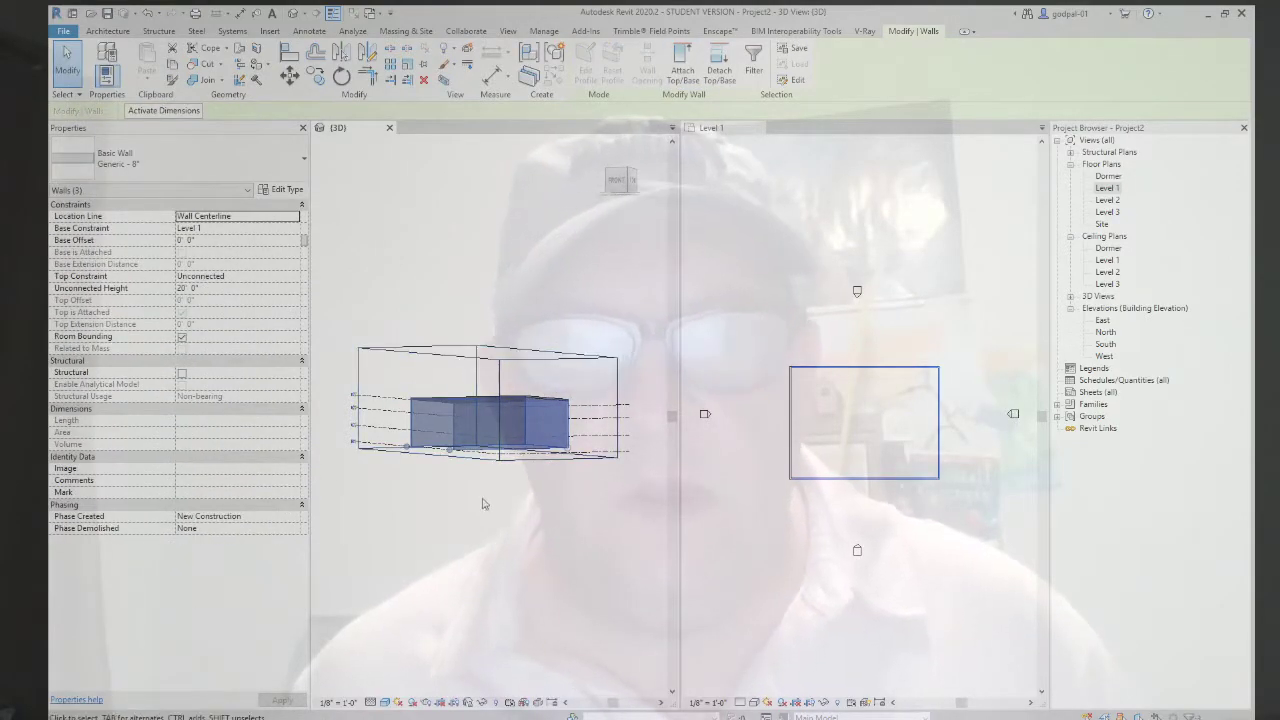
Step: Return the 3D view to Home, open the Level 3 plan and close Level 1
click(599, 145)
click(760, 385)
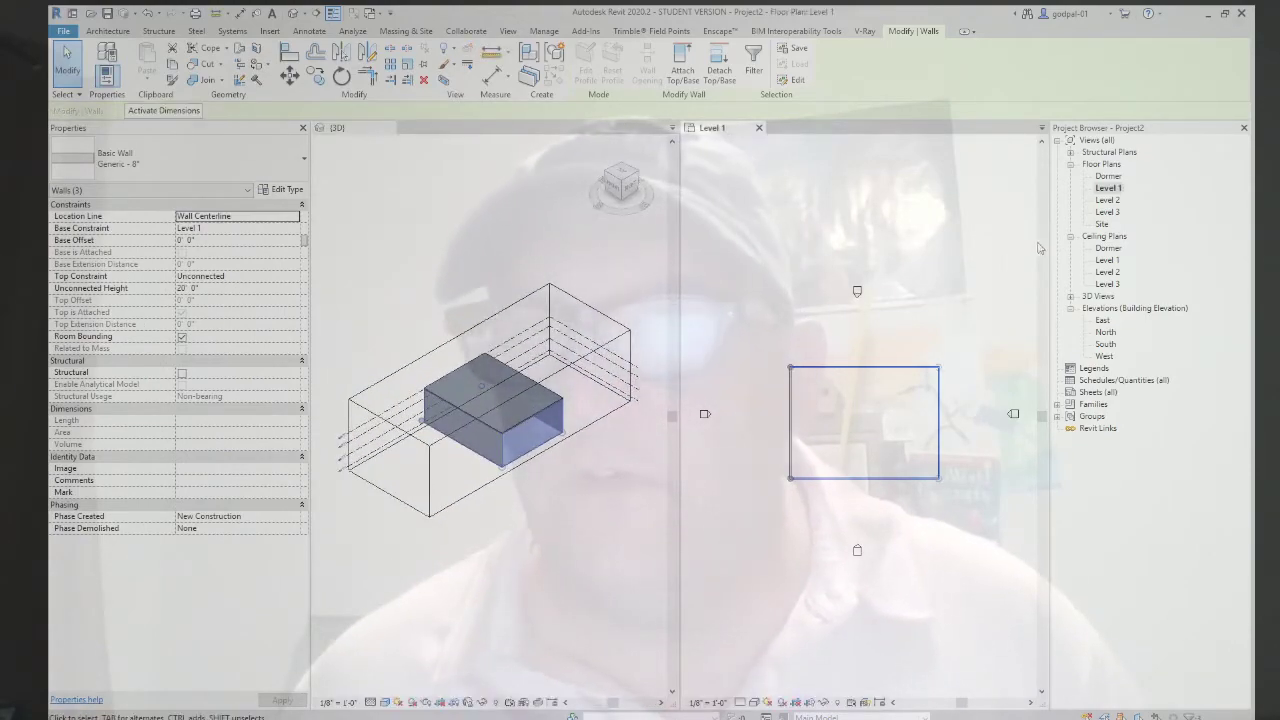
click(1106, 212)
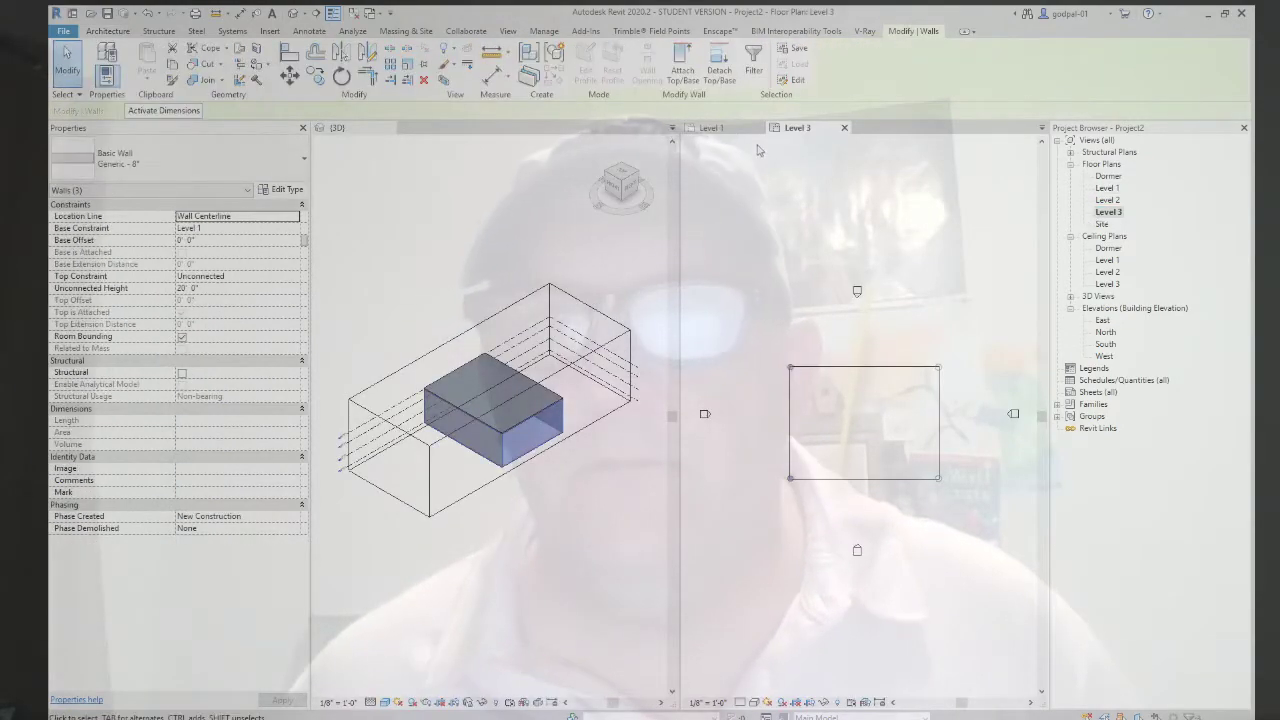
click(759, 128)
click(821, 395)
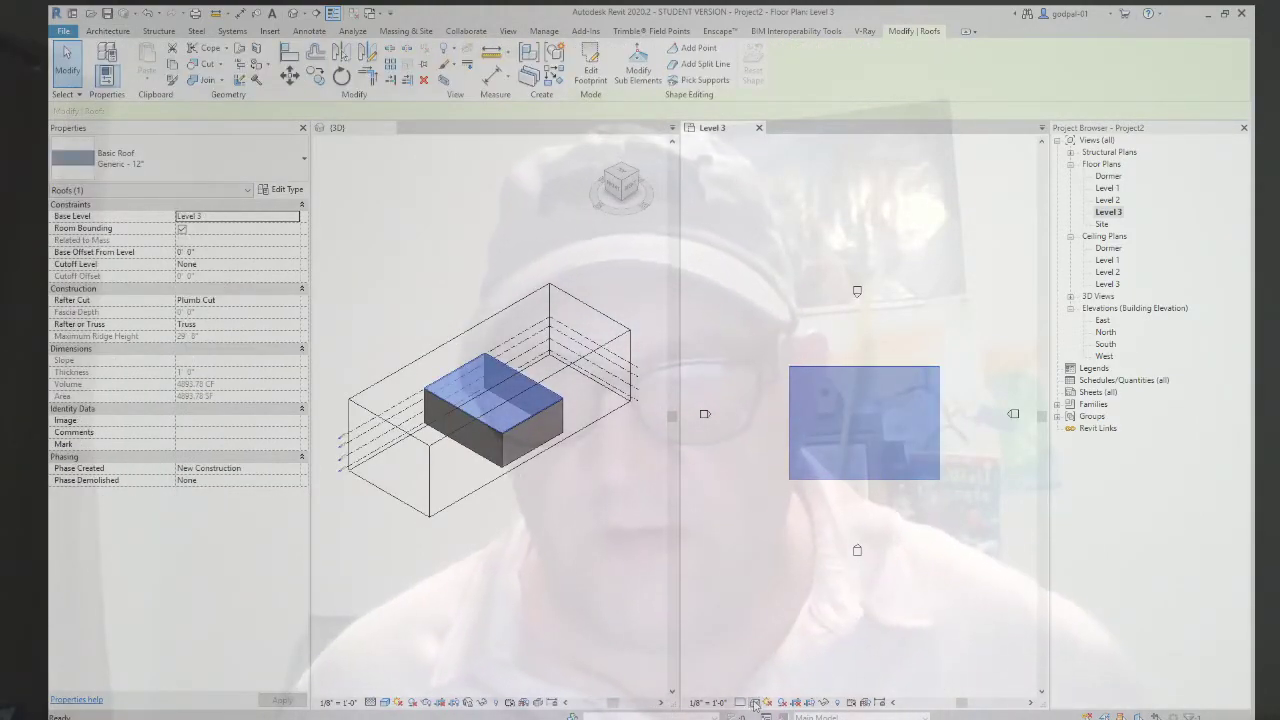
click(766, 626)
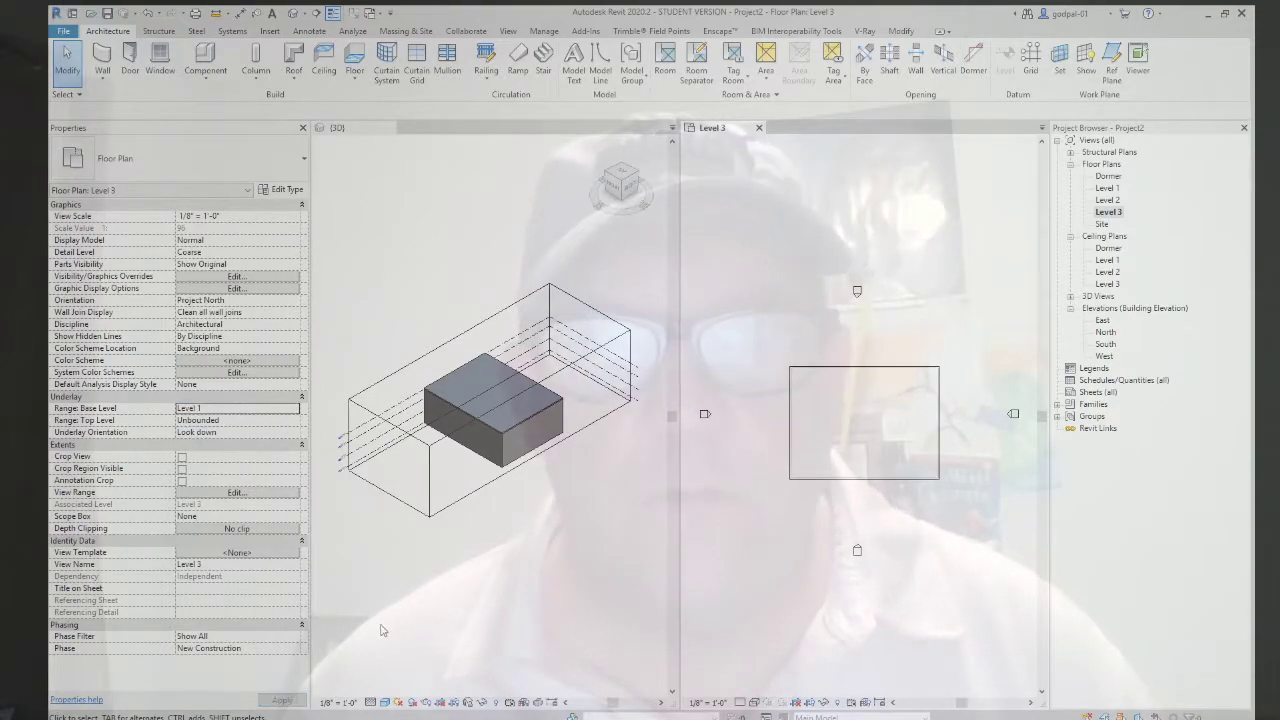
scroll(821, 401, up, 3)
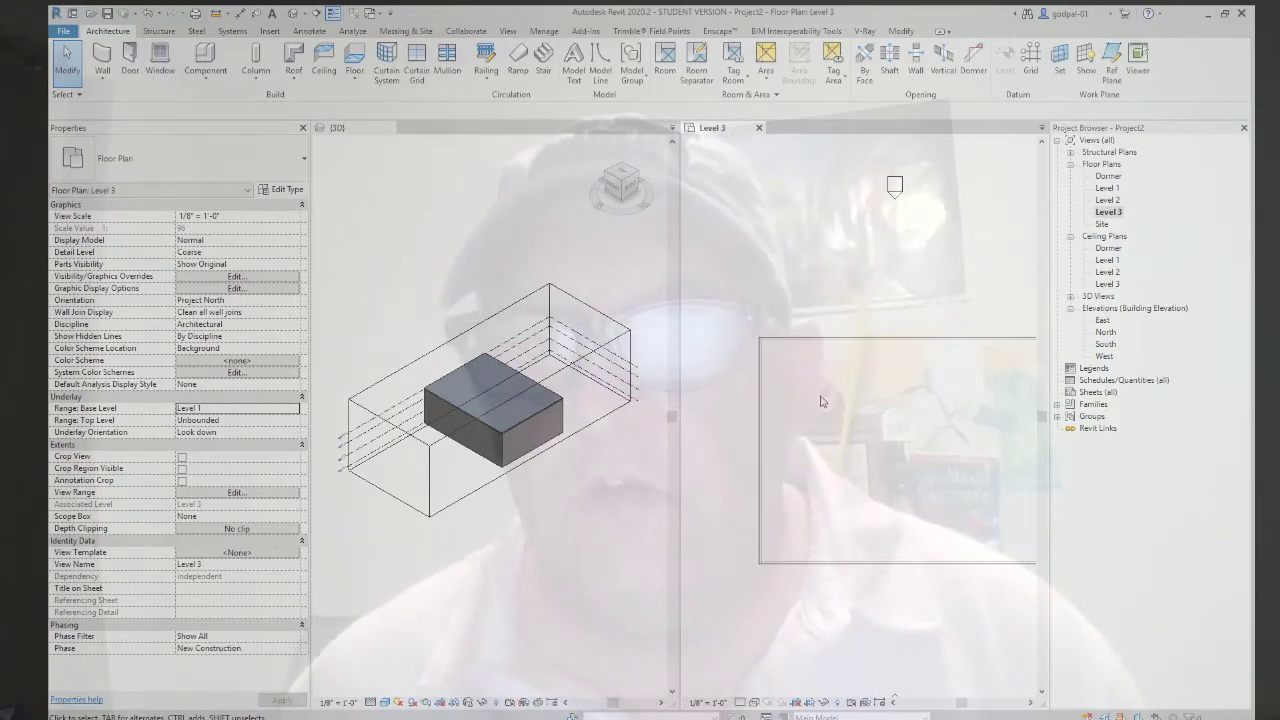
click(763, 377)
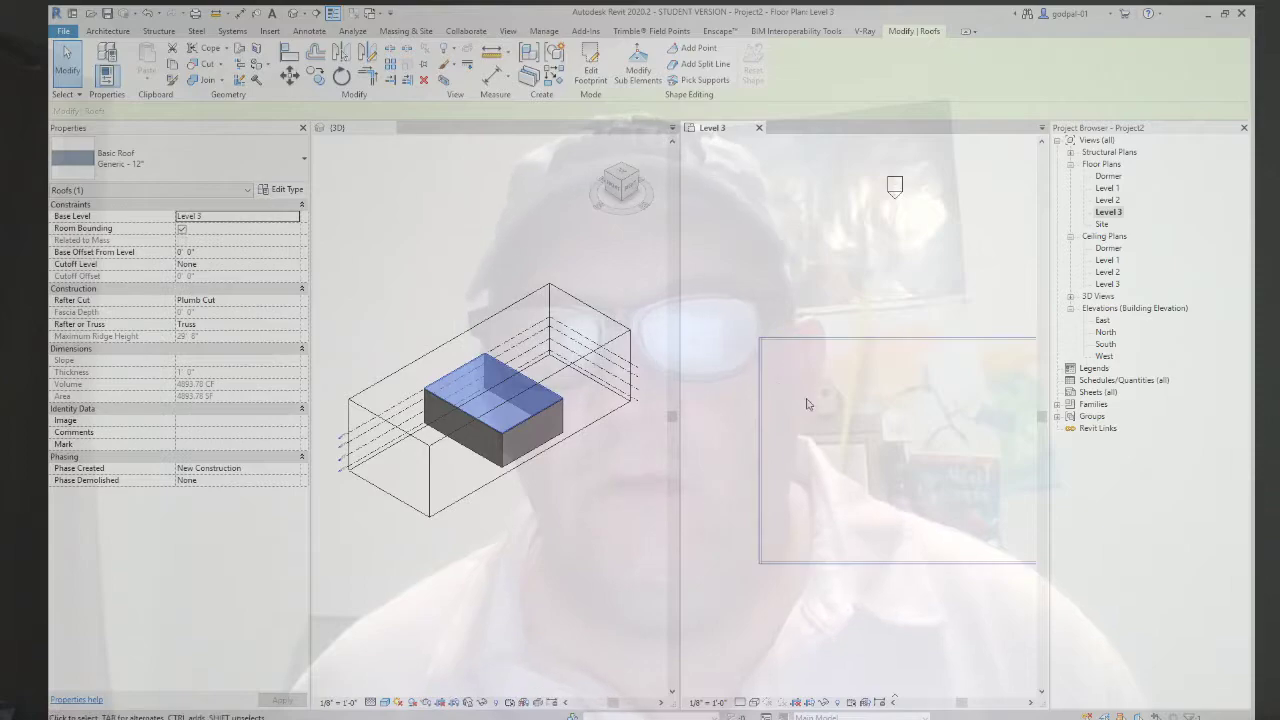
scroll(797, 372, up, 2)
click(770, 330)
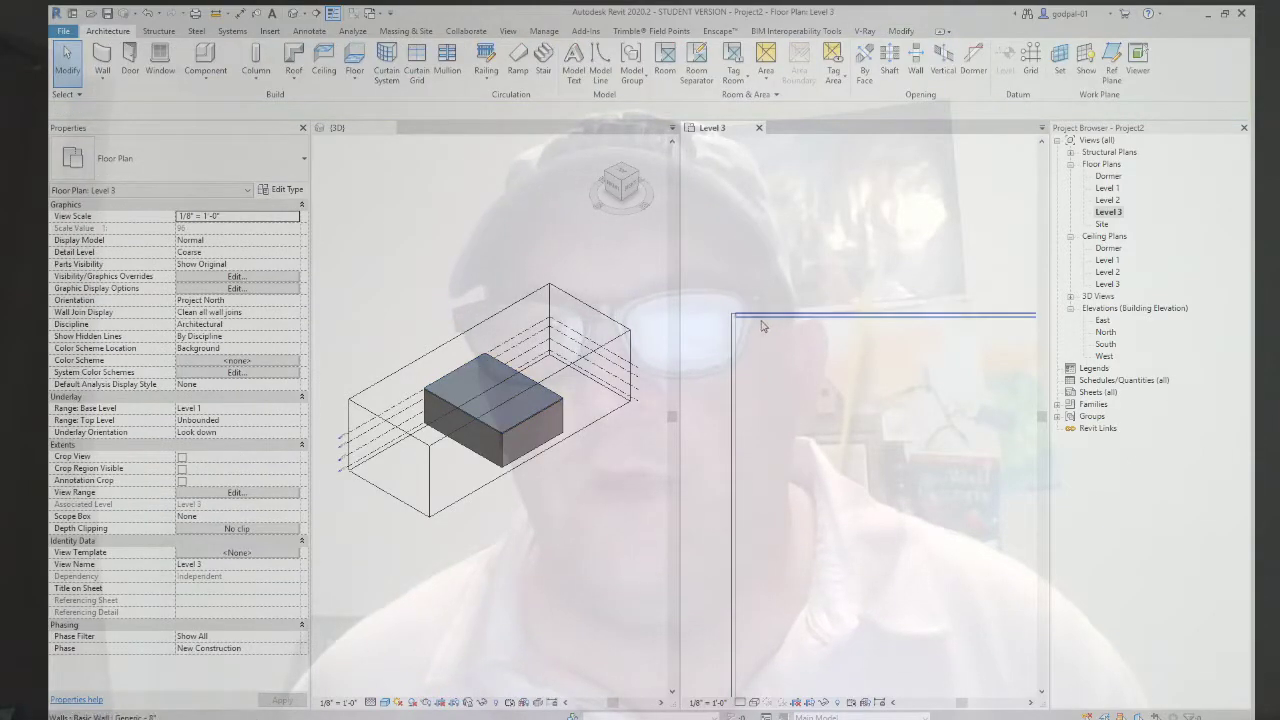
click(761, 326)
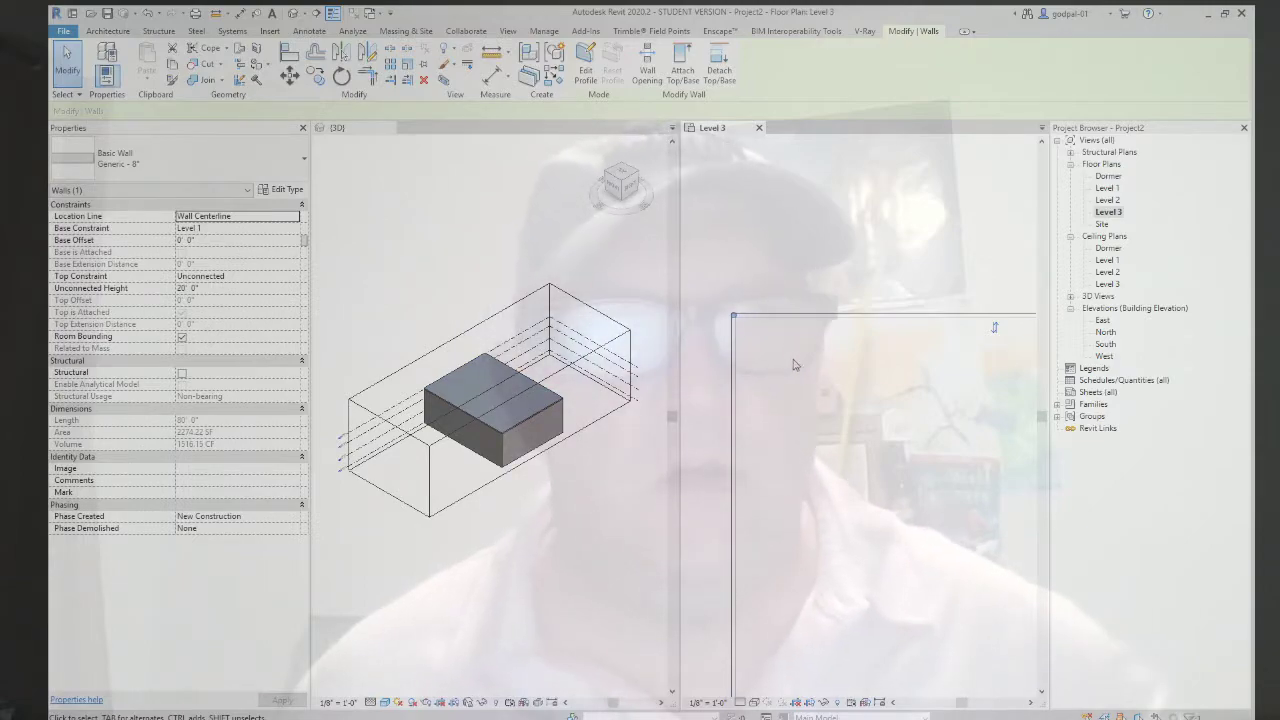
scroll(820, 400, down, 2)
click(866, 425)
middle_drag(866, 425, 800, 430)
click(832, 428)
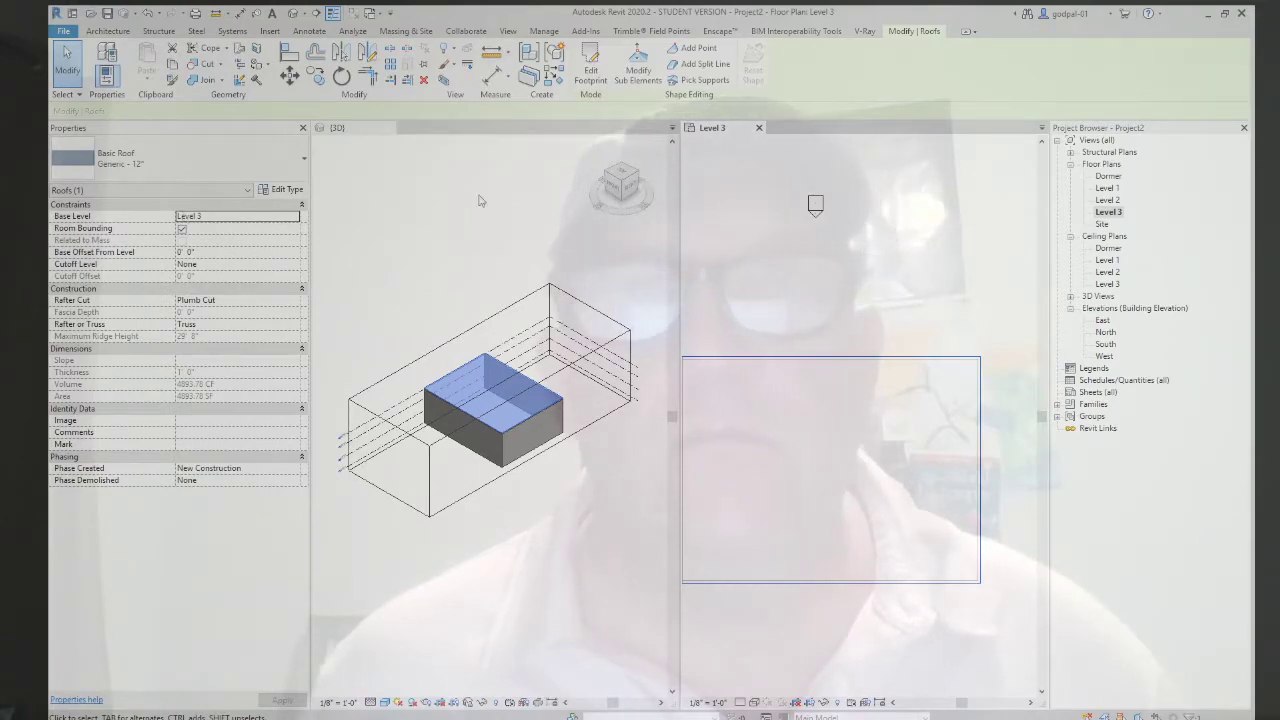
Step: Using Modify Sub Elements, set the roof's top edge elevation to -0' 10"
click(638, 72)
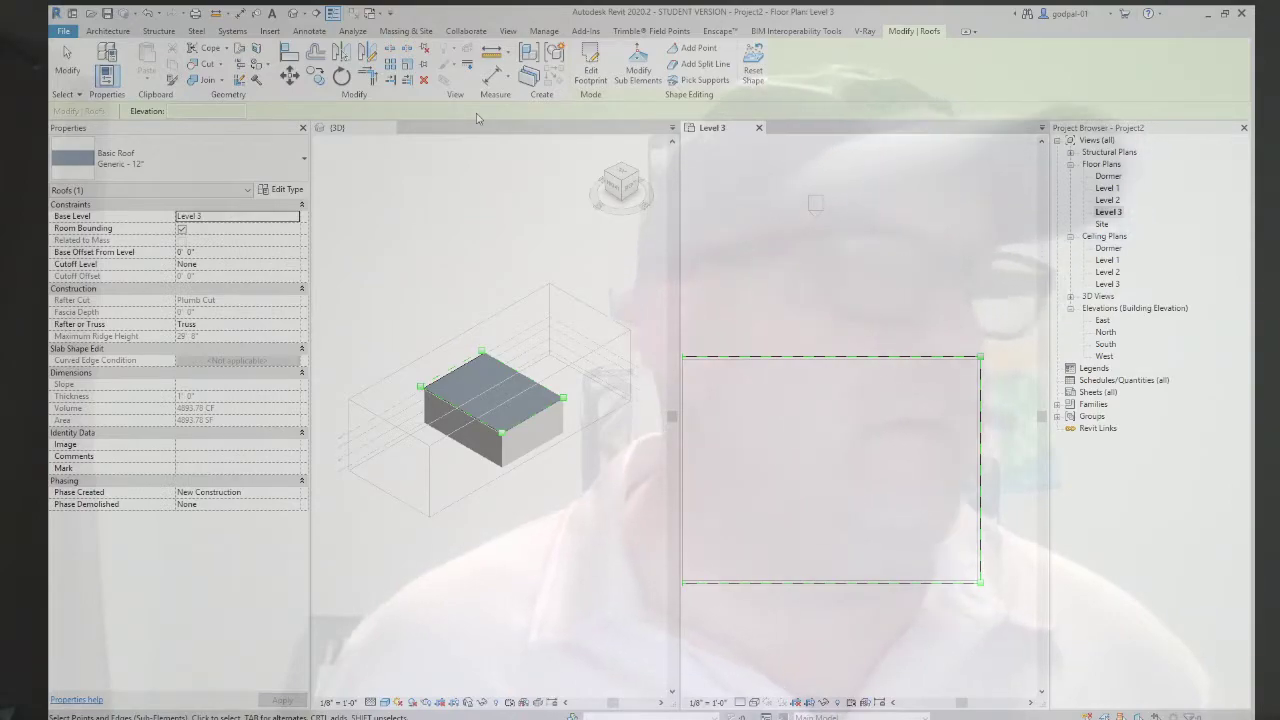
click(840, 358)
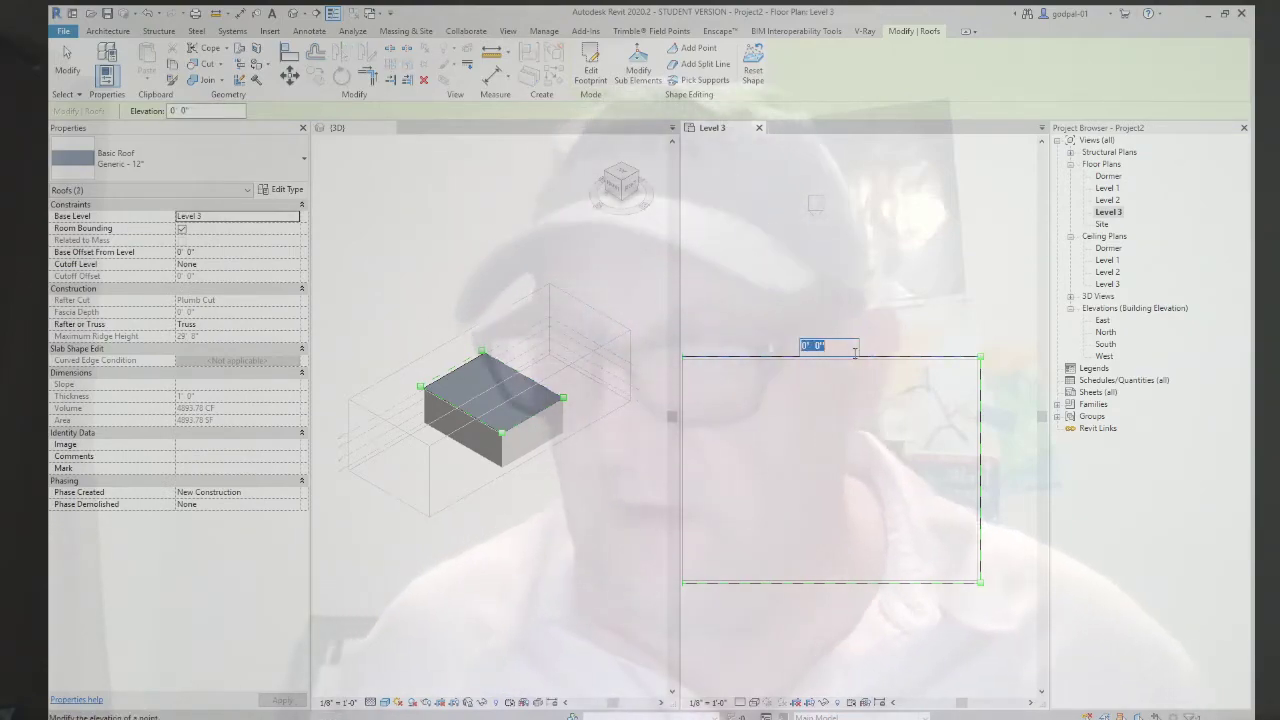
text(-0' )
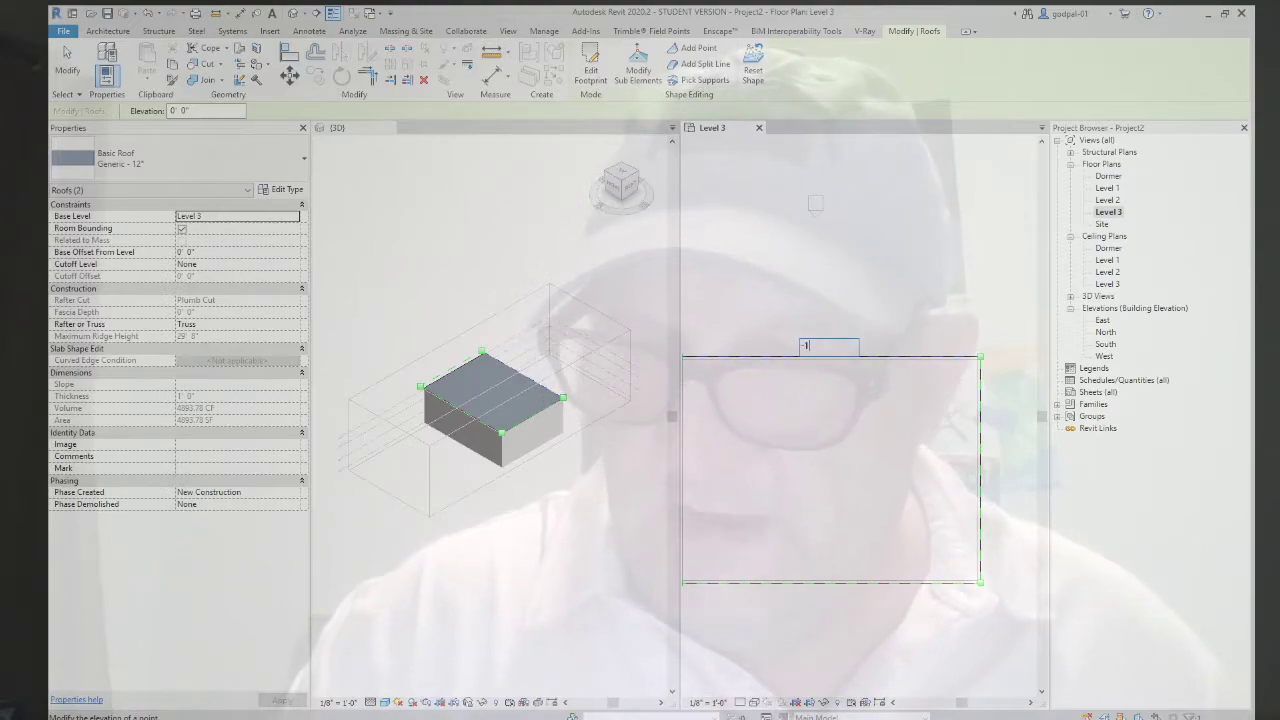
text(10")
key(Return)
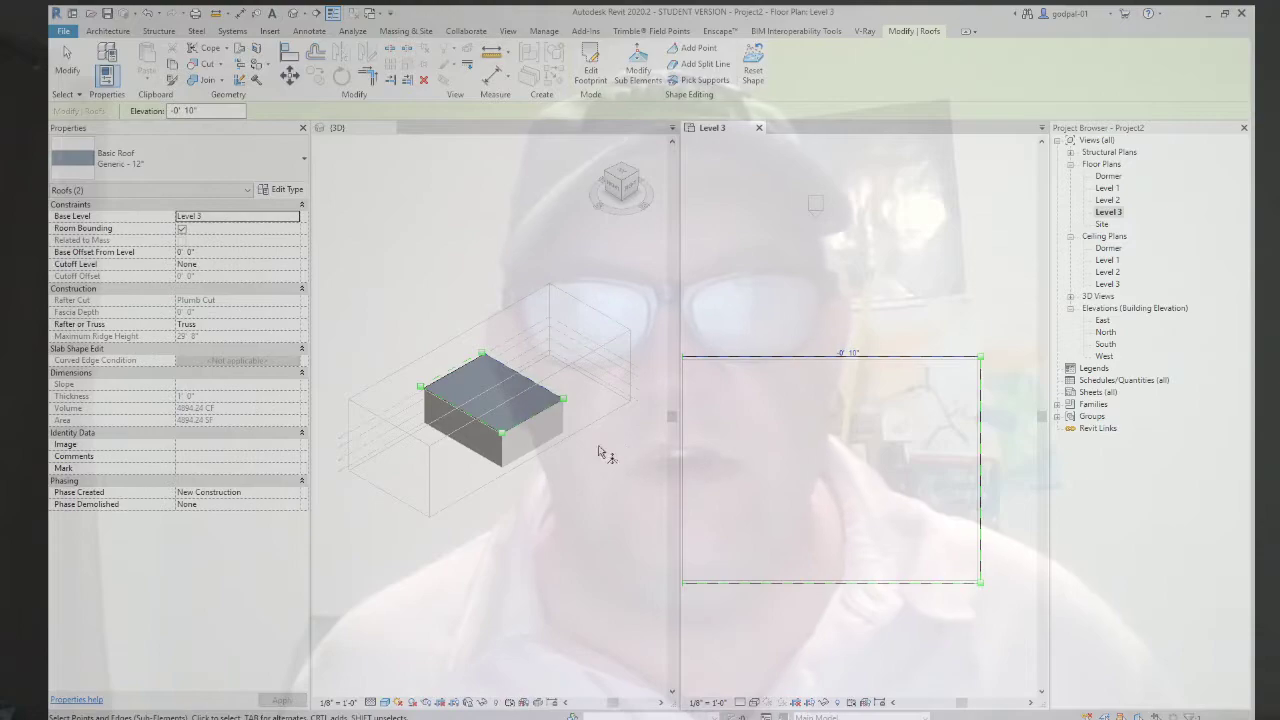
Step: Lower the roof's bottom edge elevation to -3' 0"
scroll(585, 428, up, 6)
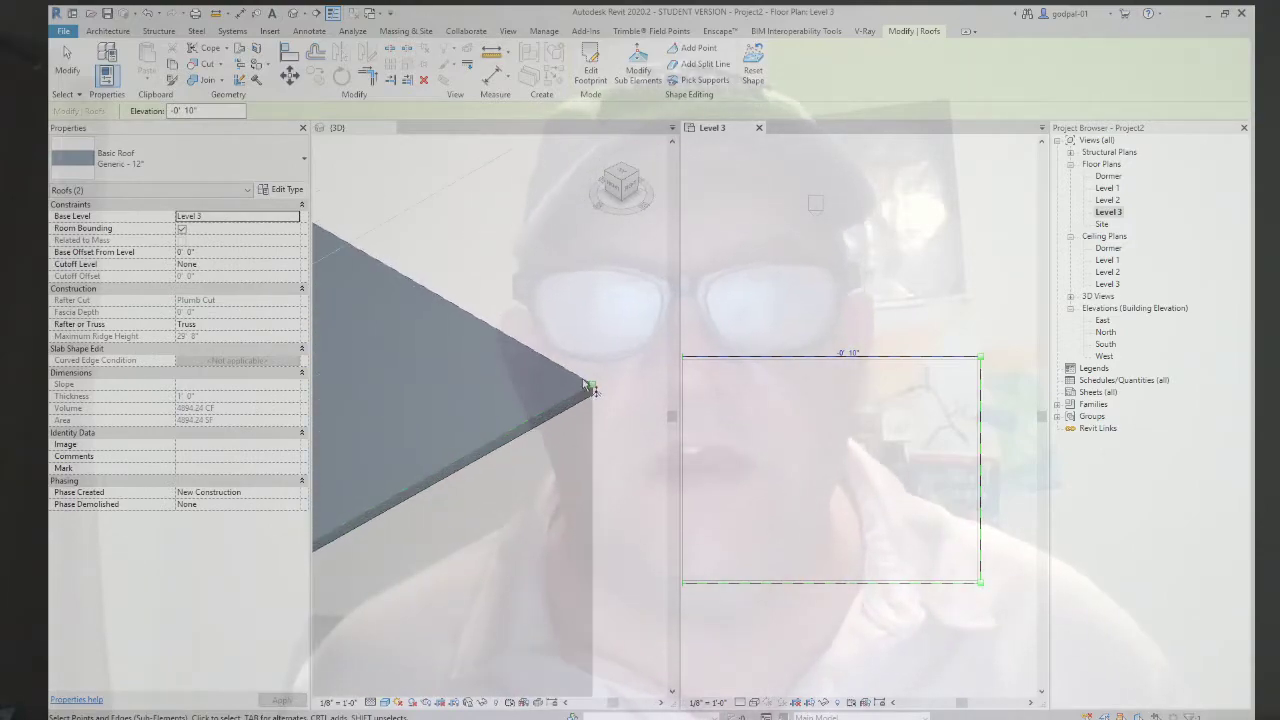
scroll(585, 428, down, 6)
click(828, 590)
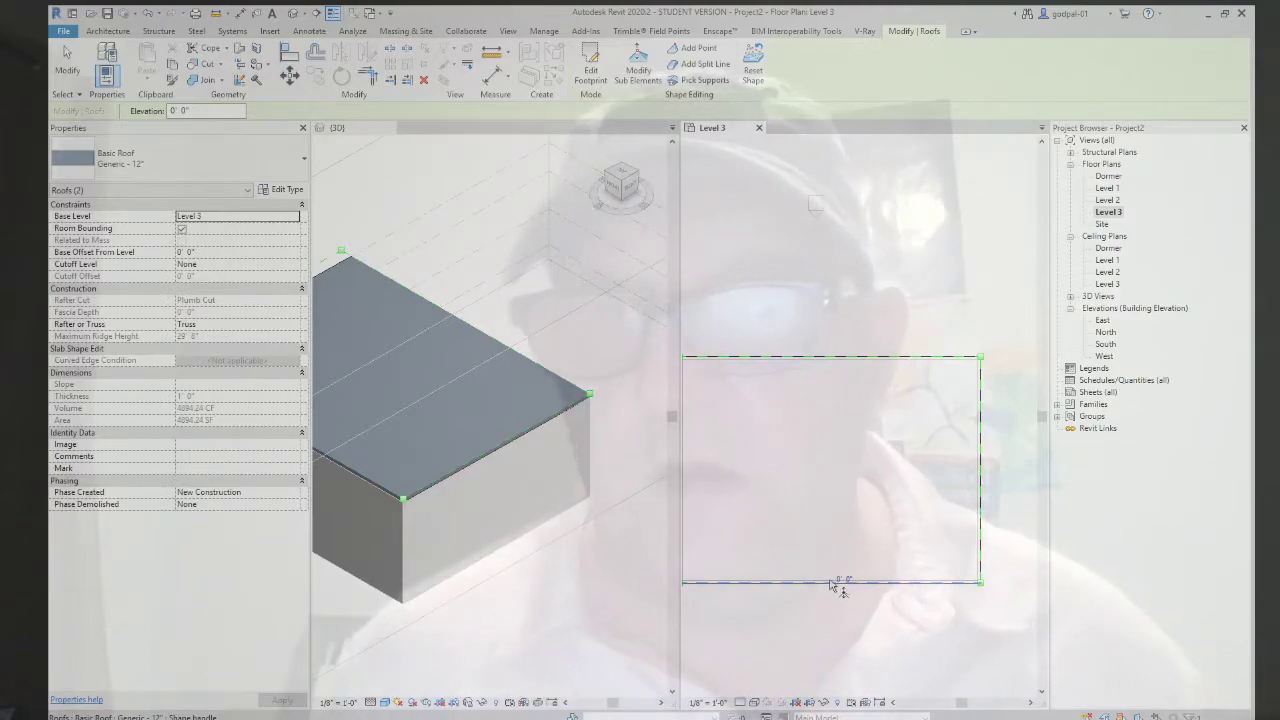
click(845, 580)
key(BackSpace)
text(-3)
key(Return)
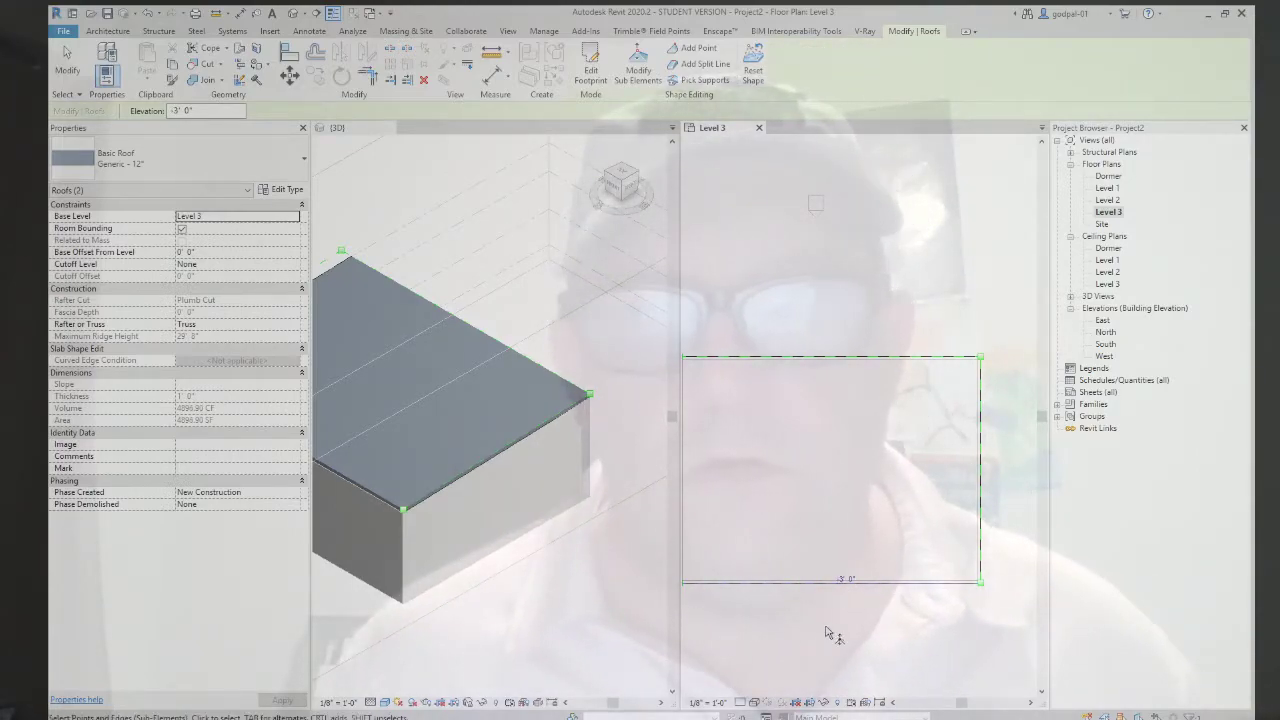
Step: Check the tilted roof in a Right side 3D view, then return to Home
scroll(495, 573, down, 3)
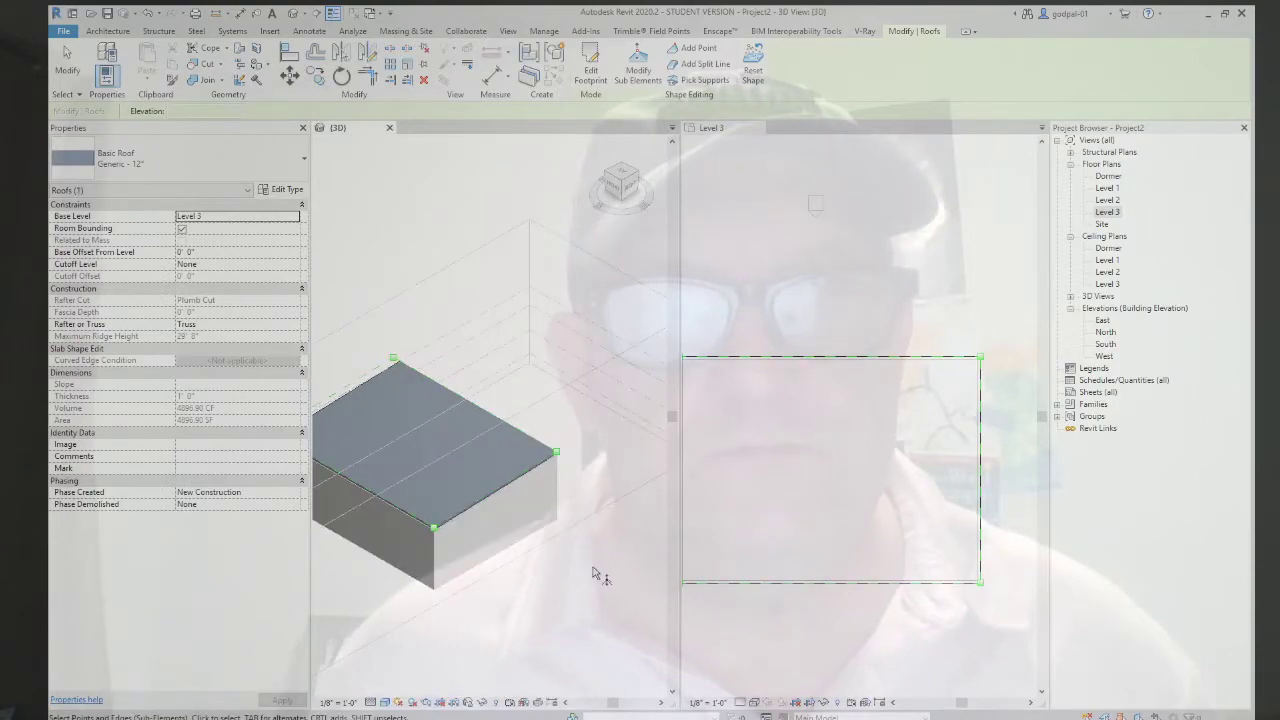
middle_drag(600, 580, 577, 593)
scroll(577, 593, down, 2)
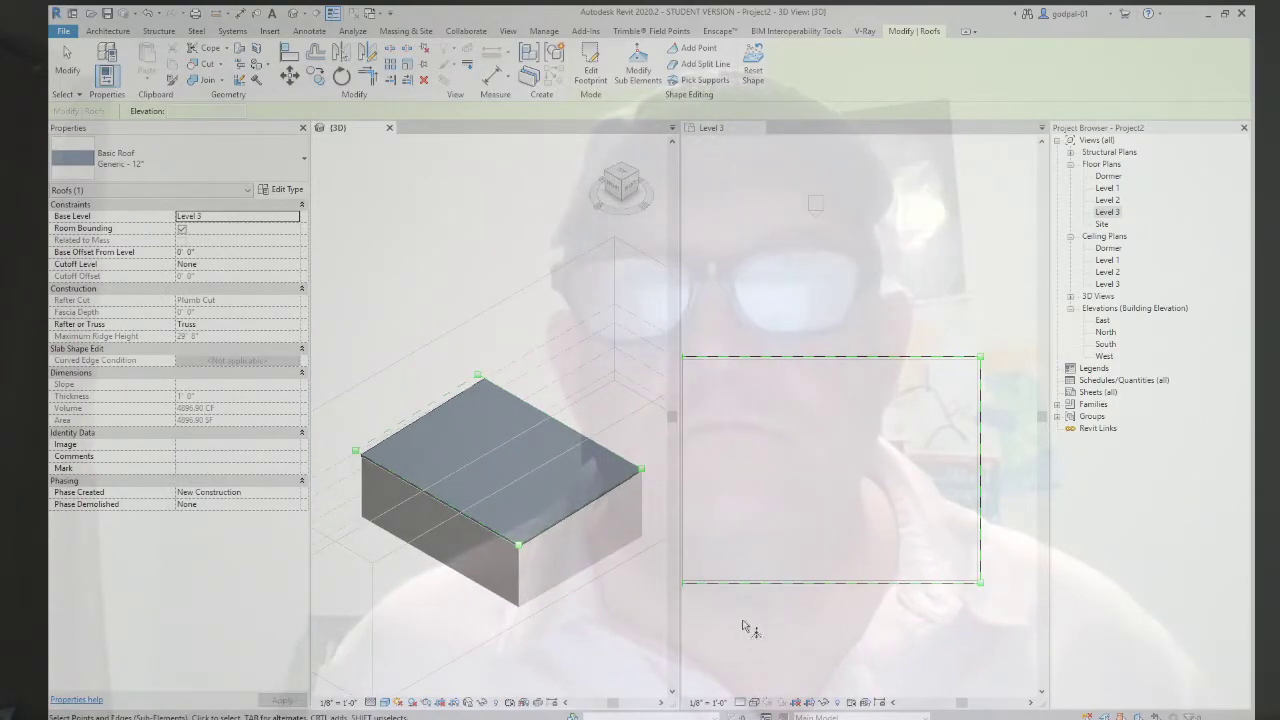
scroll(566, 598, up, 2)
click(838, 647)
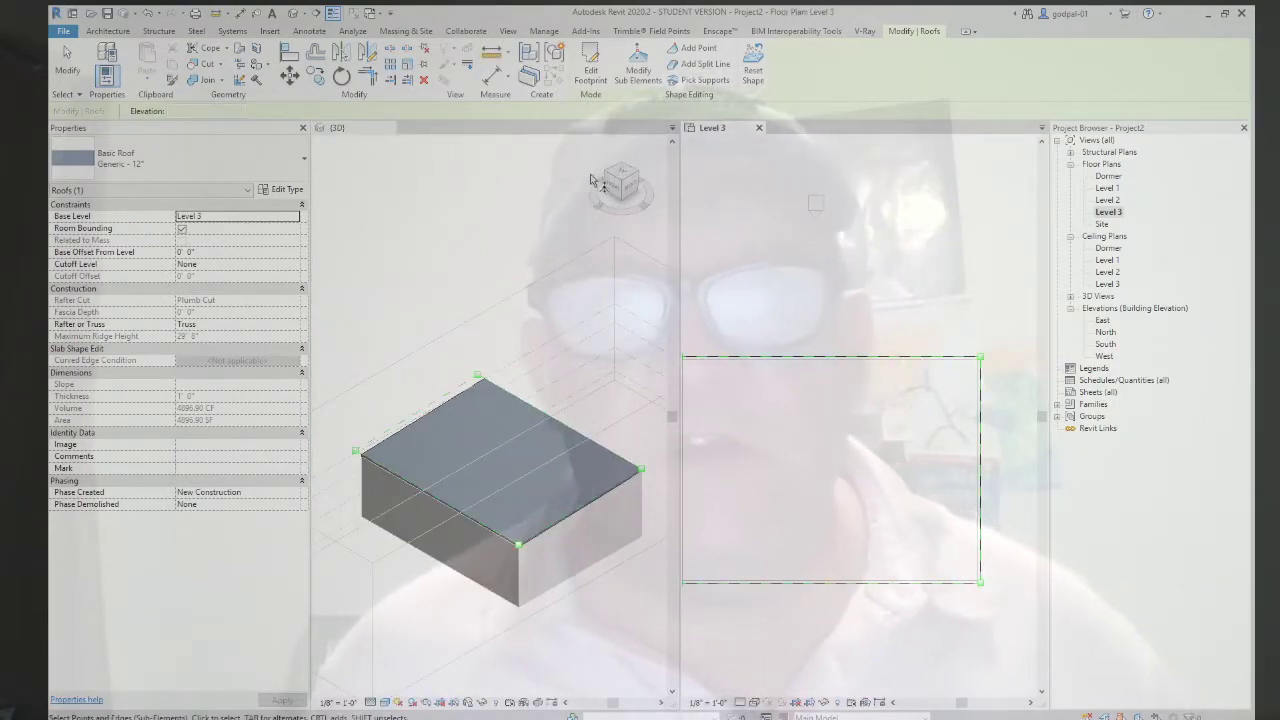
click(633, 190)
click(627, 189)
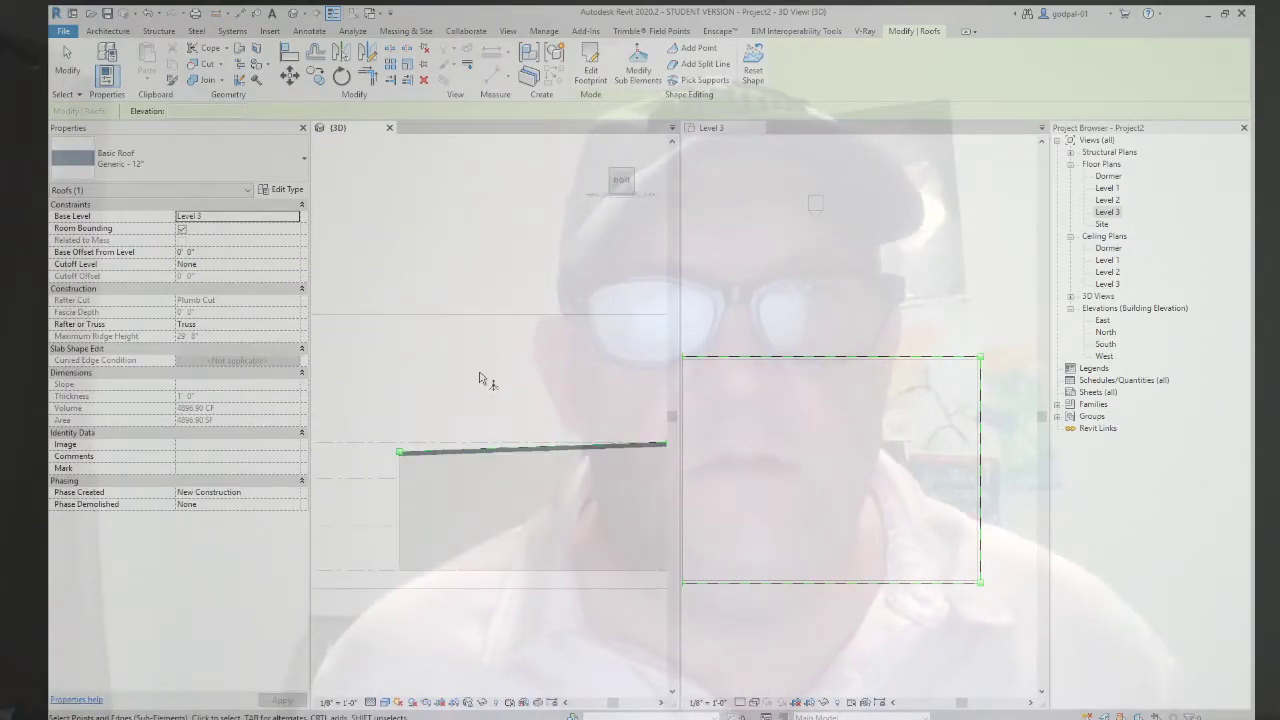
scroll(449, 400, down, 3)
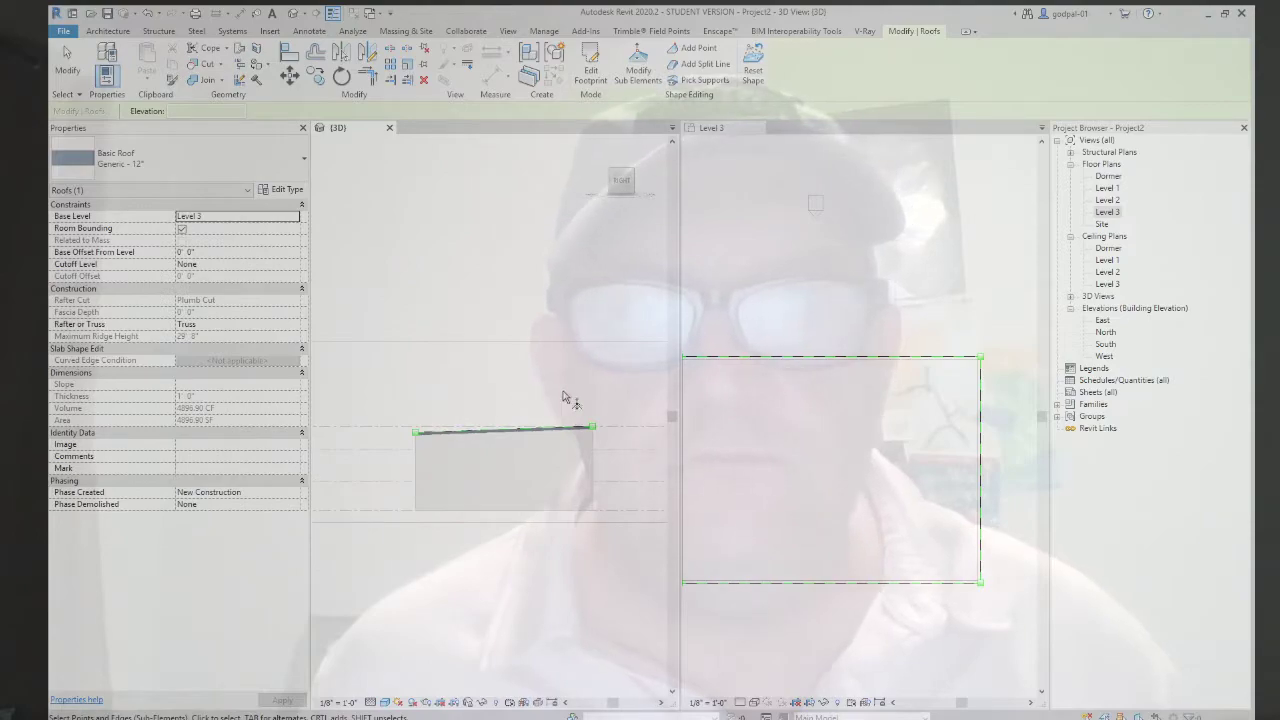
scroll(592, 430, up, 5)
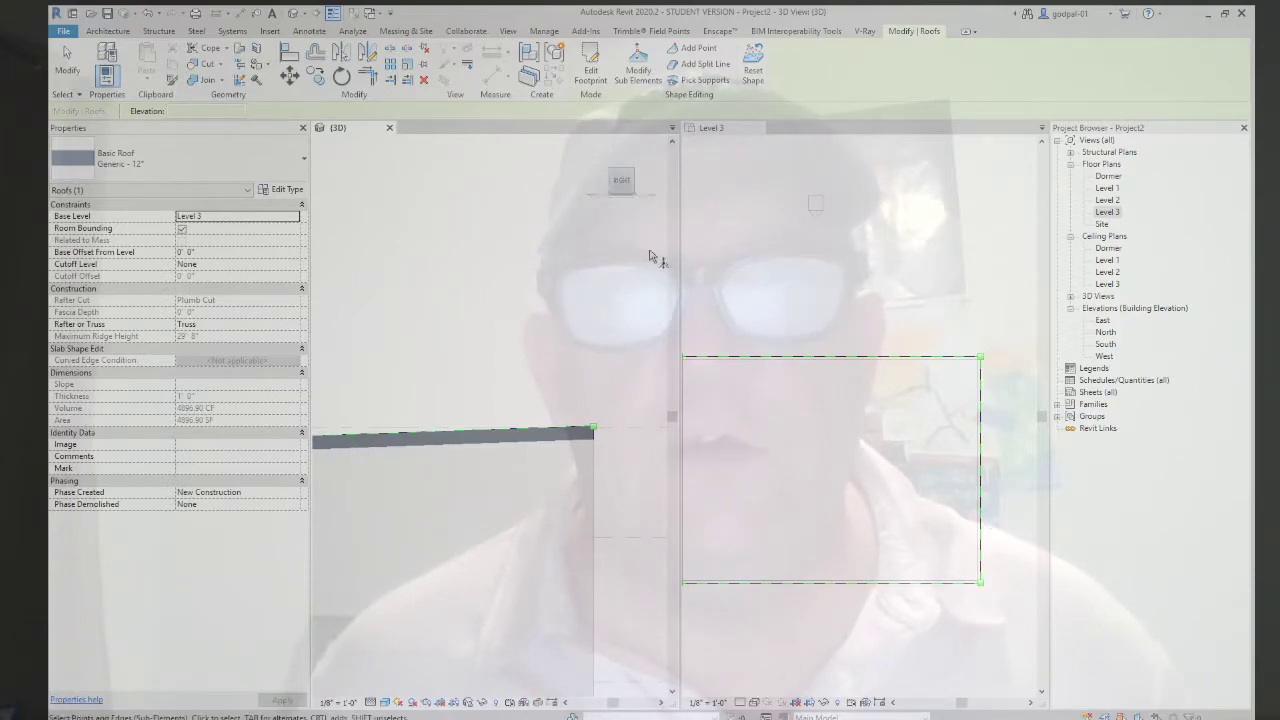
scroll(725, 410, down, 1)
click(600, 146)
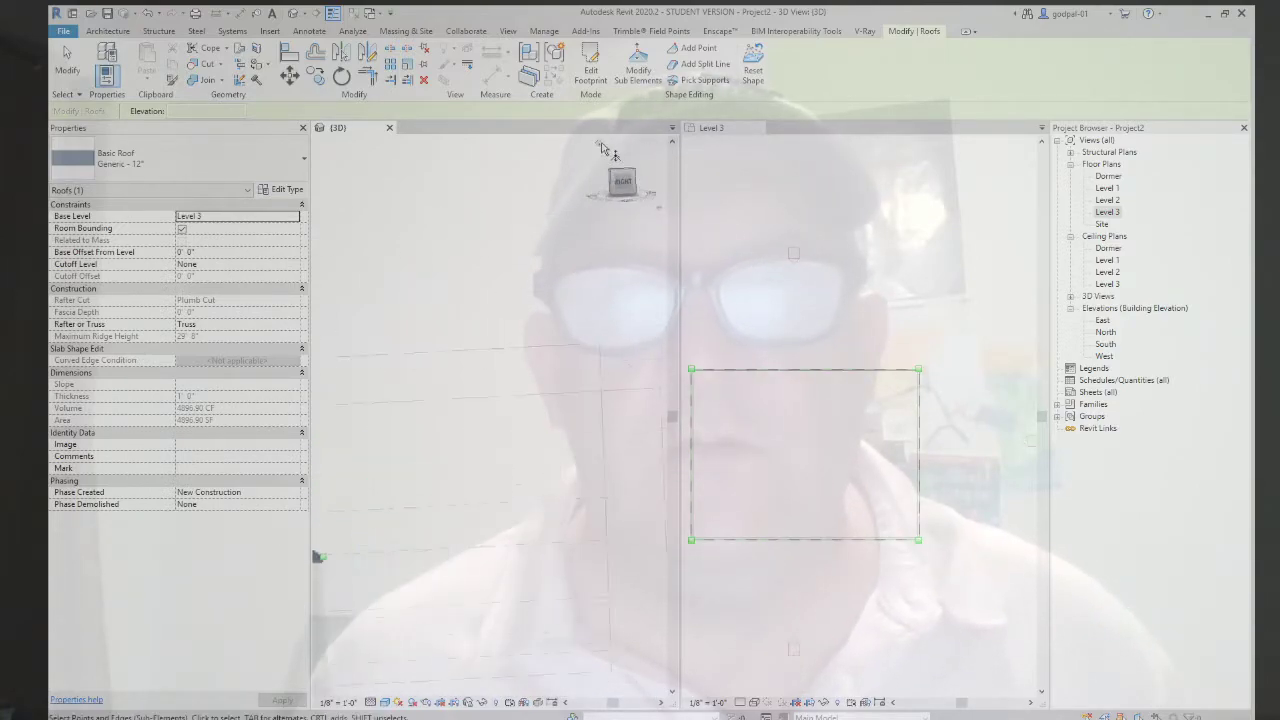
Step: Enter 3' and 5' values at the roof's right edge to add diagonal split lines
click(929, 455)
click(921, 452)
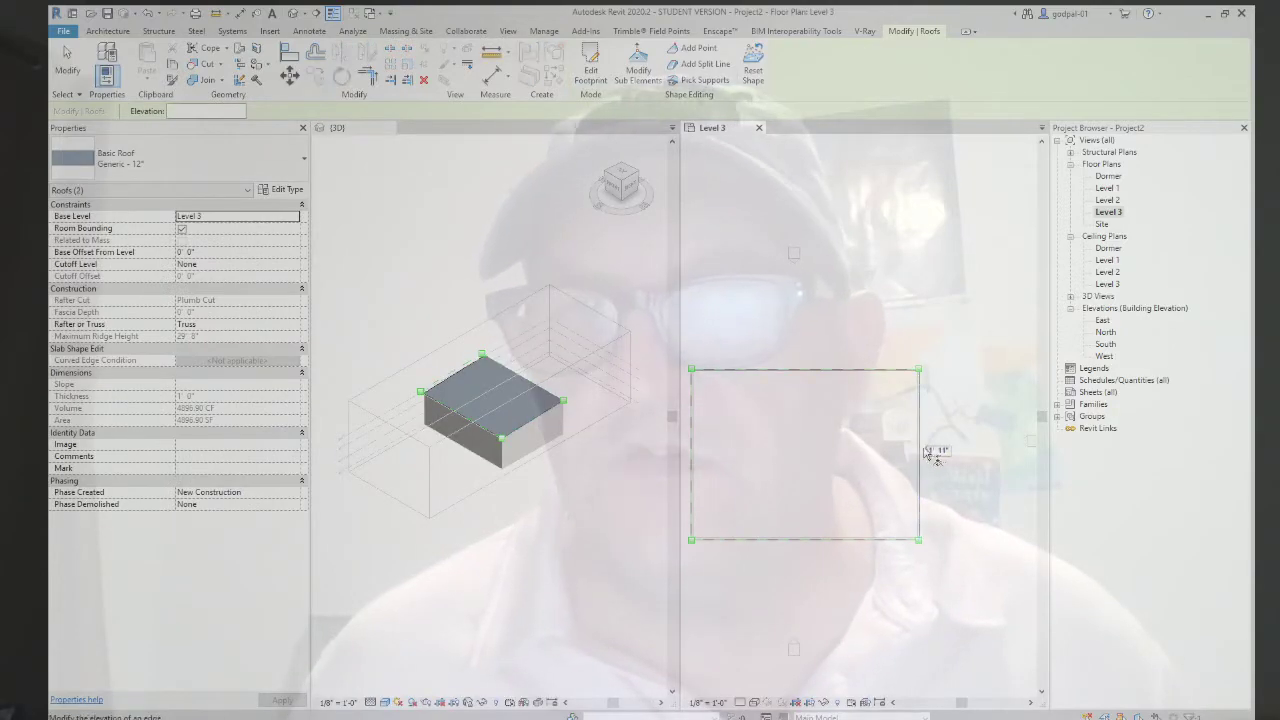
click(937, 451)
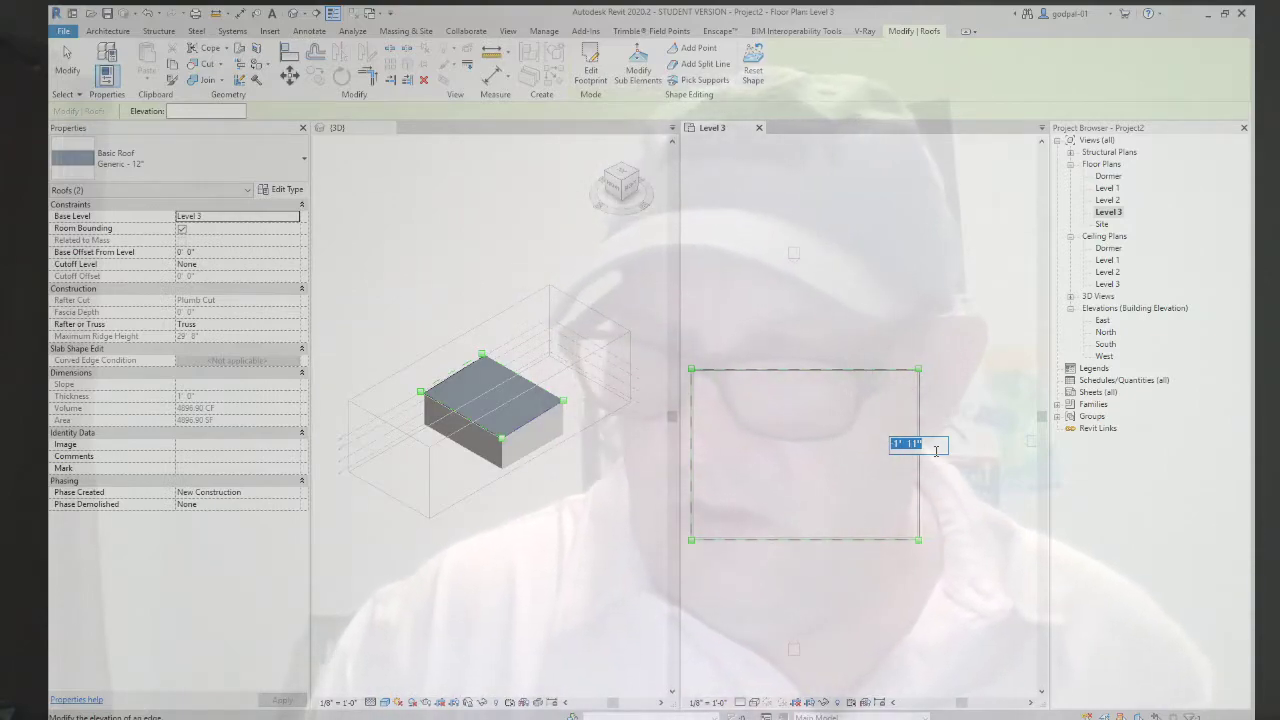
text(3')
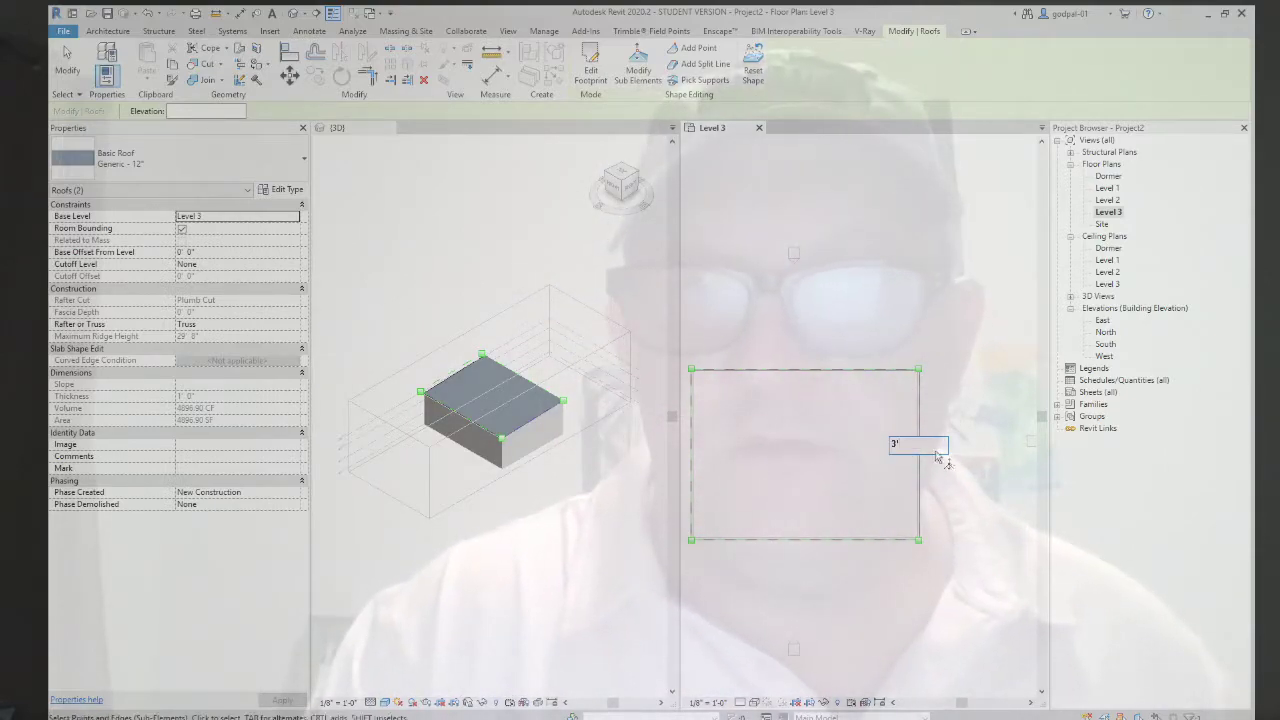
key(Return)
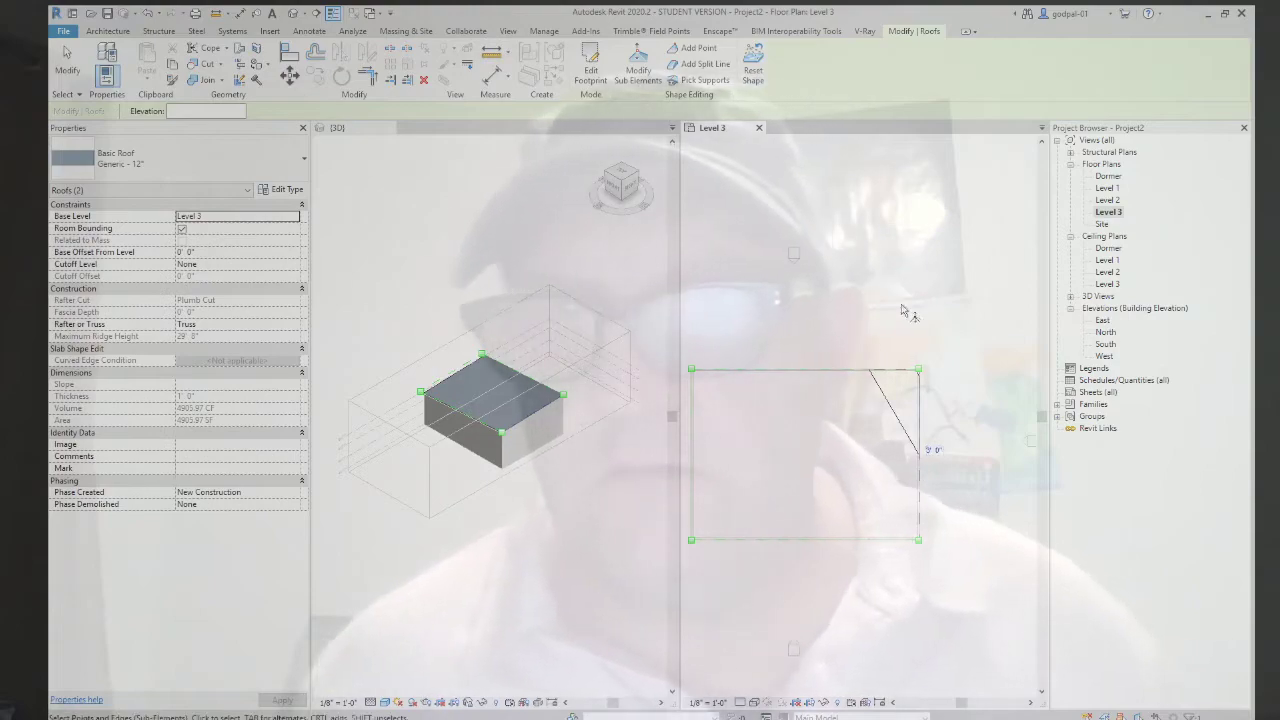
mouse_move(771, 449)
middle_down()
mouse_move(883, 451)
mouse_move(782, 456)
middle_up()
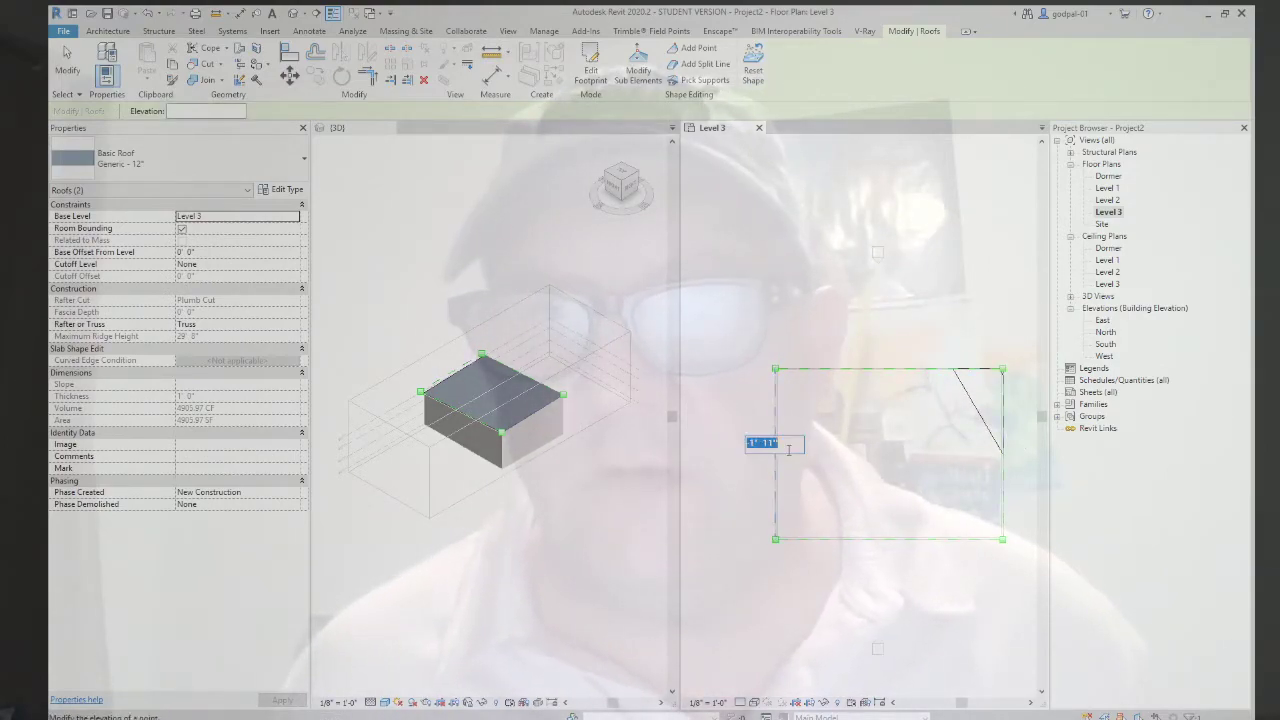
text(5')
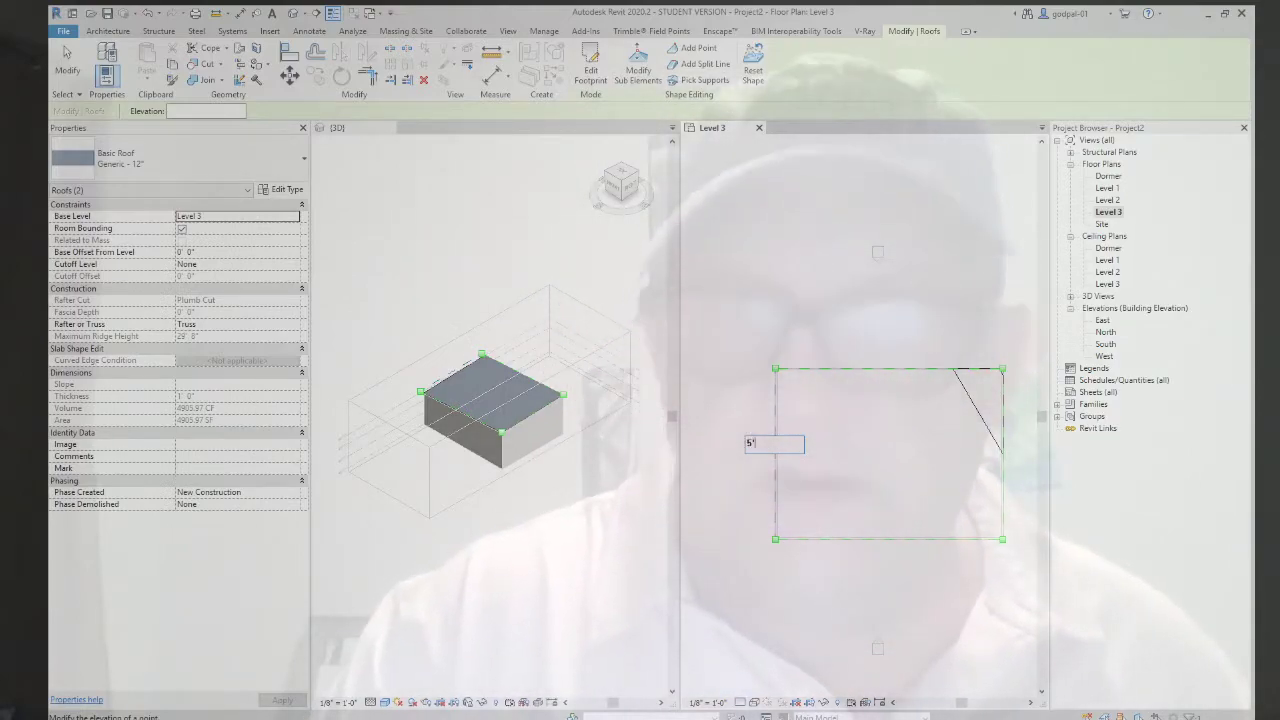
key(Return)
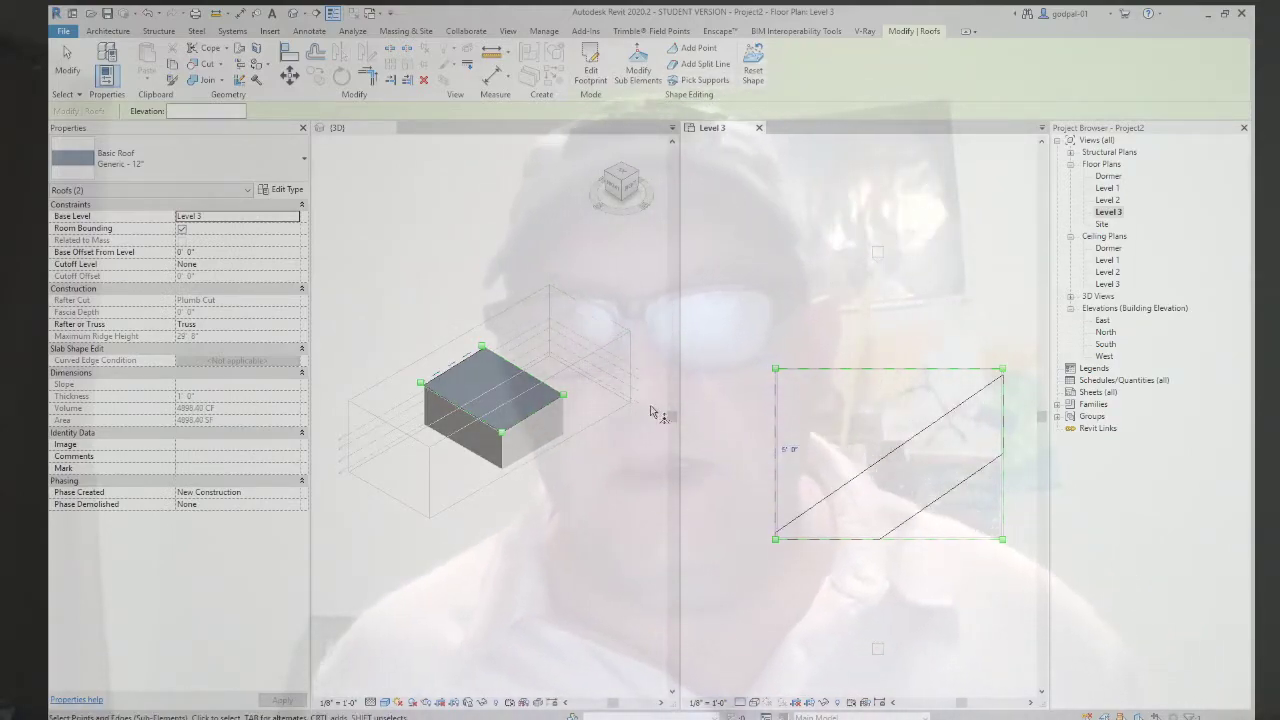
Step: Orbit the 3D view to inspect the split roof from several angles
click(615, 506)
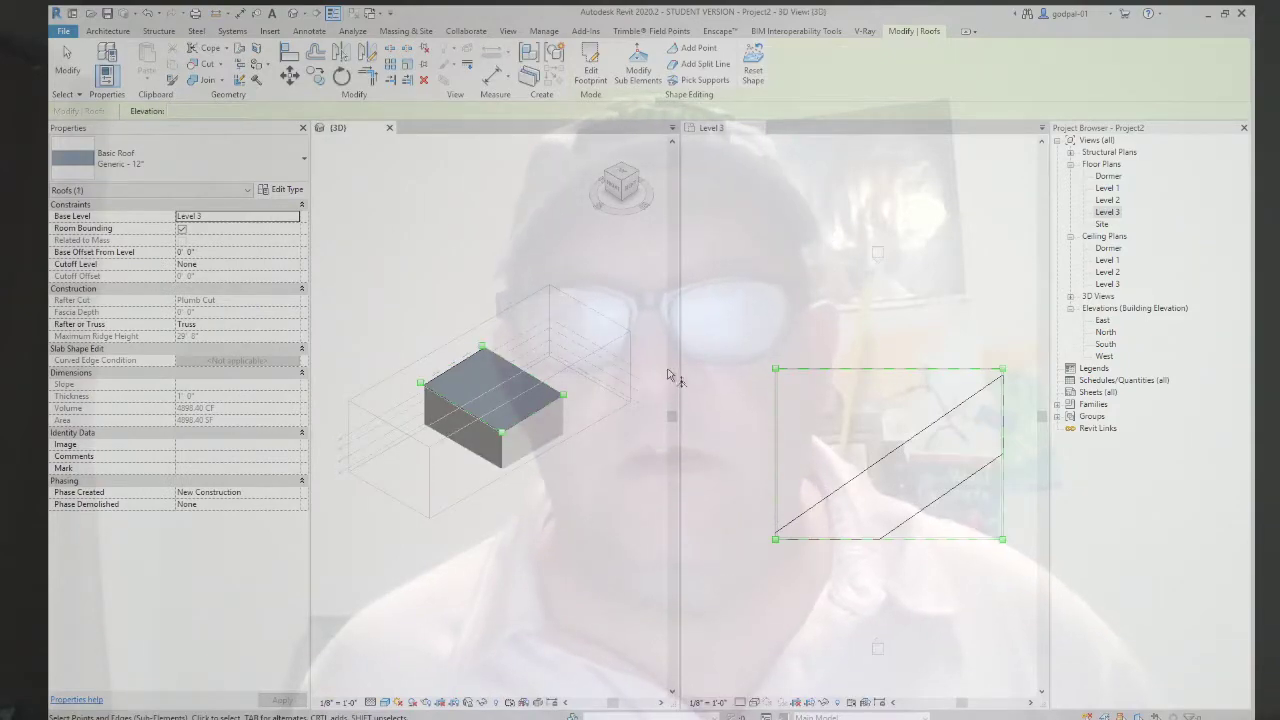
click(727, 290)
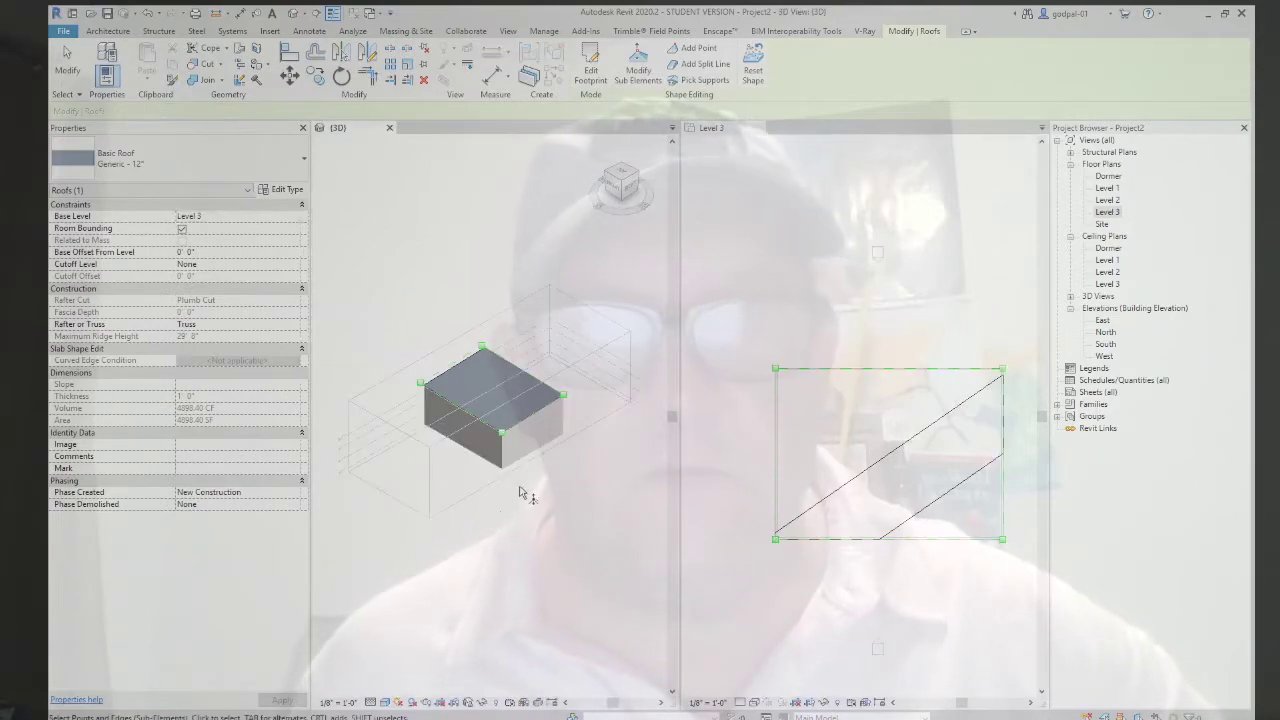
shift+middle_drag(560, 434, 331, 402)
shift+middle_drag(284, 407, 330, 488)
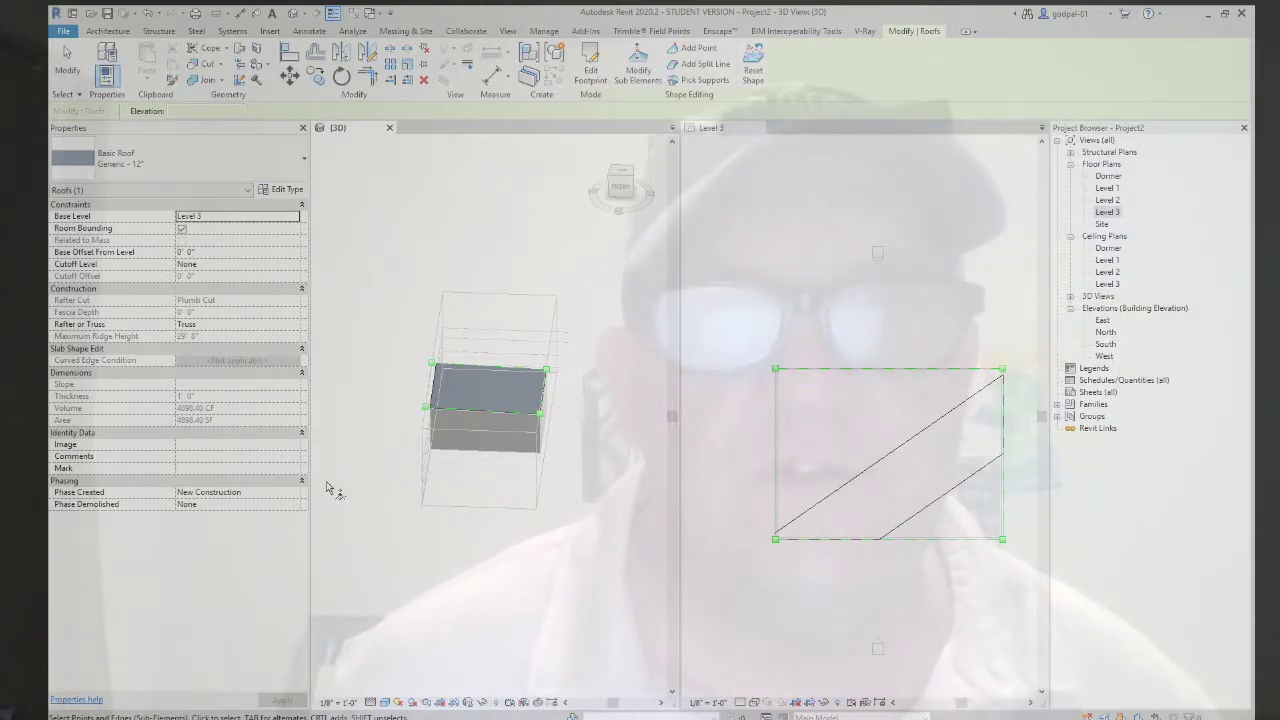
Step: Set the roof's top-left corner point to -10' and orbit to inspect the slope
click(776, 372)
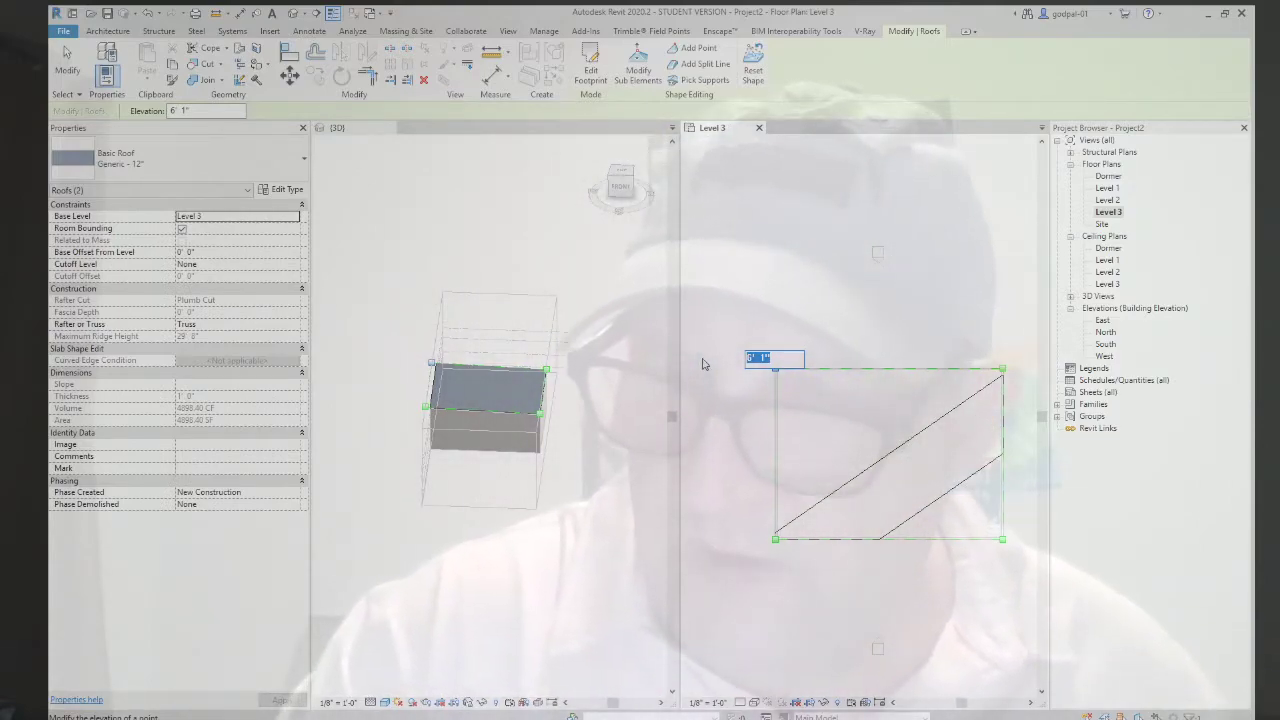
text(-10')
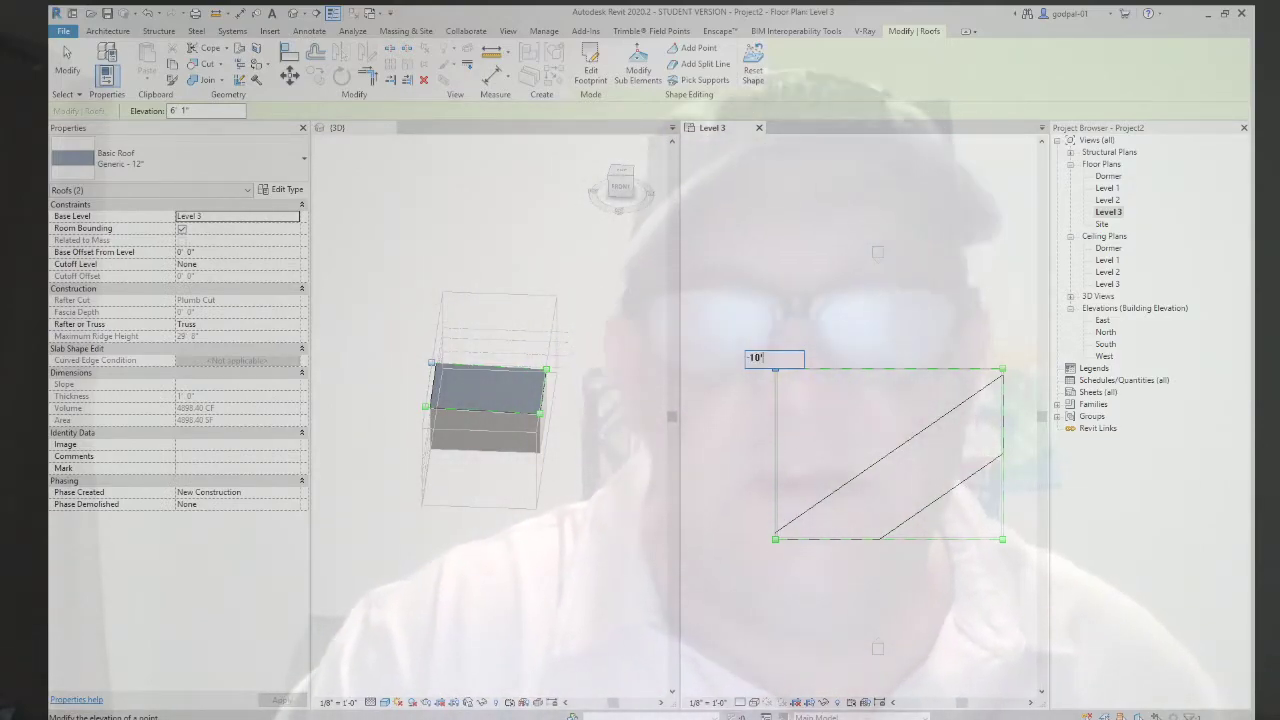
key(Return)
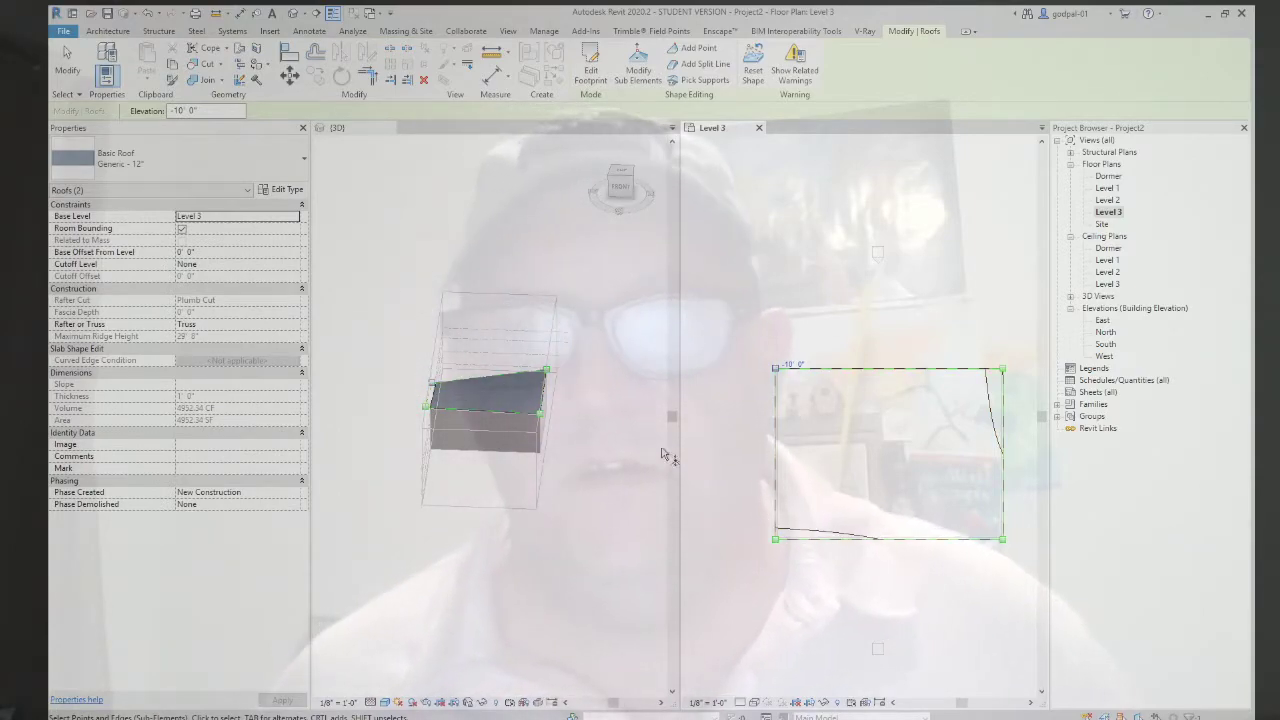
shift+middle_drag(571, 449, 494, 523)
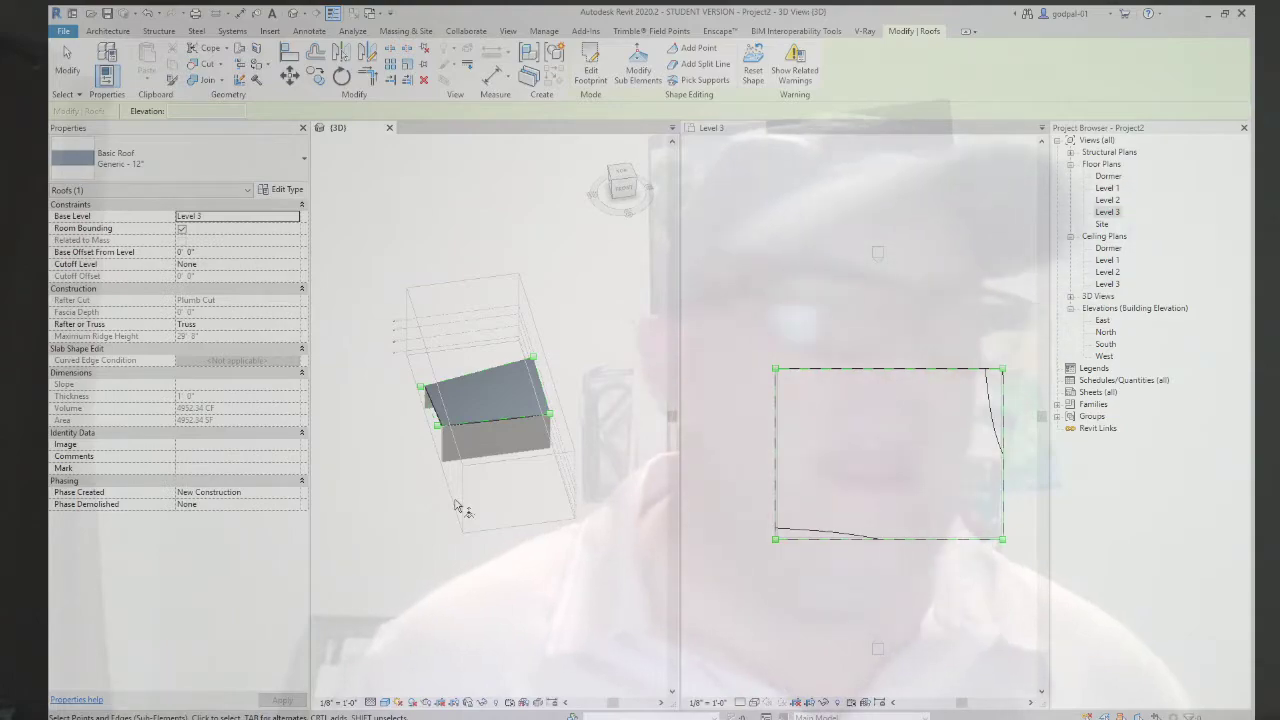
Step: Undo the roof shape edits to flatten it, and show the 3D view from Front
key(Escape)
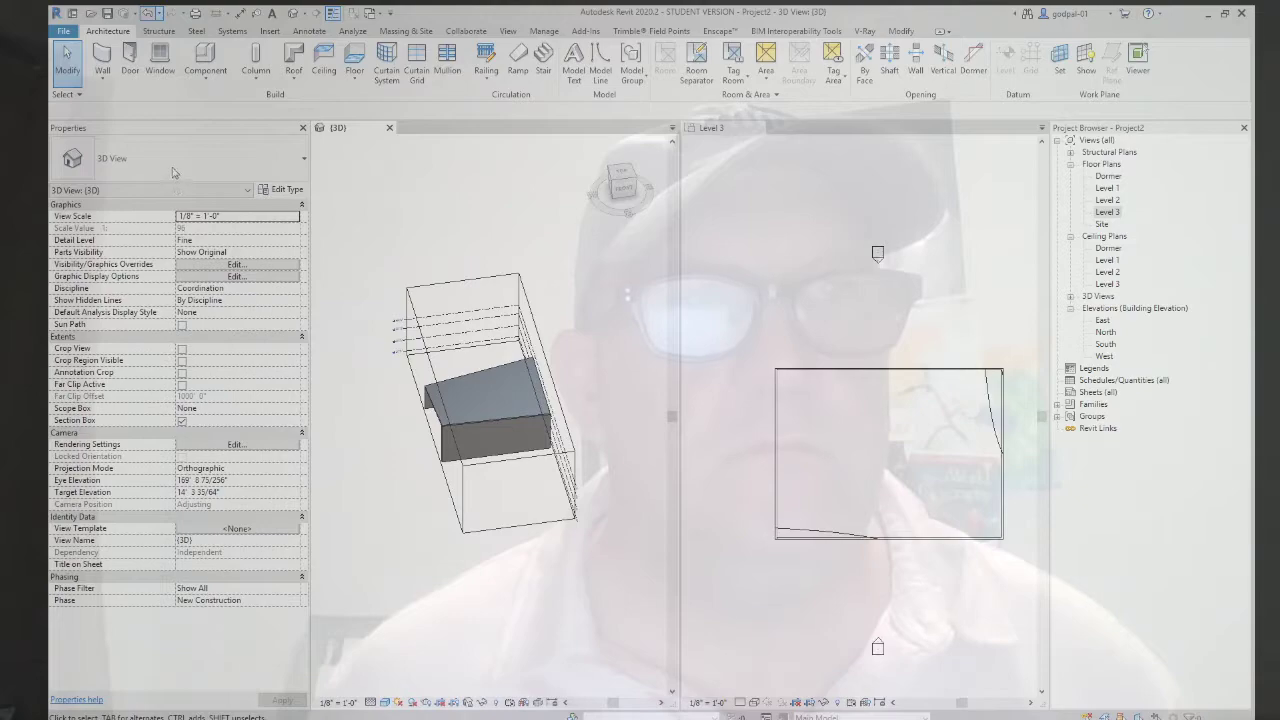
key(ctrl+z)
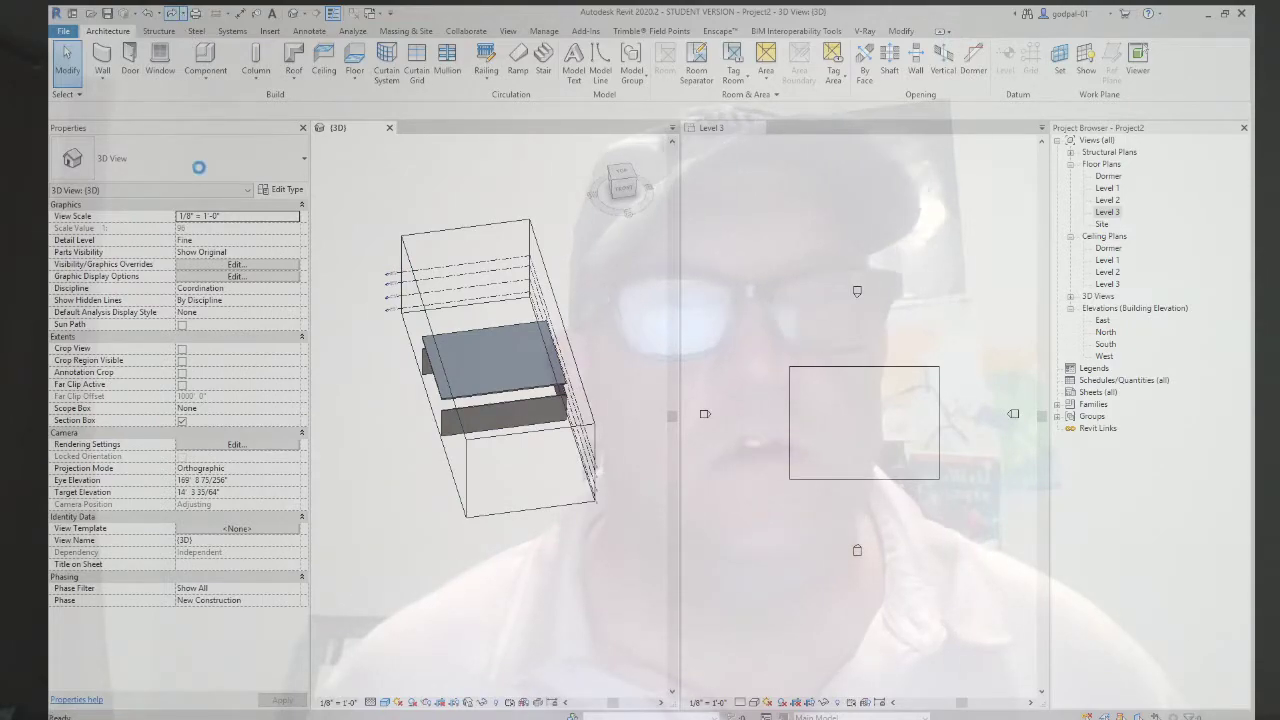
key(ctrl+y)
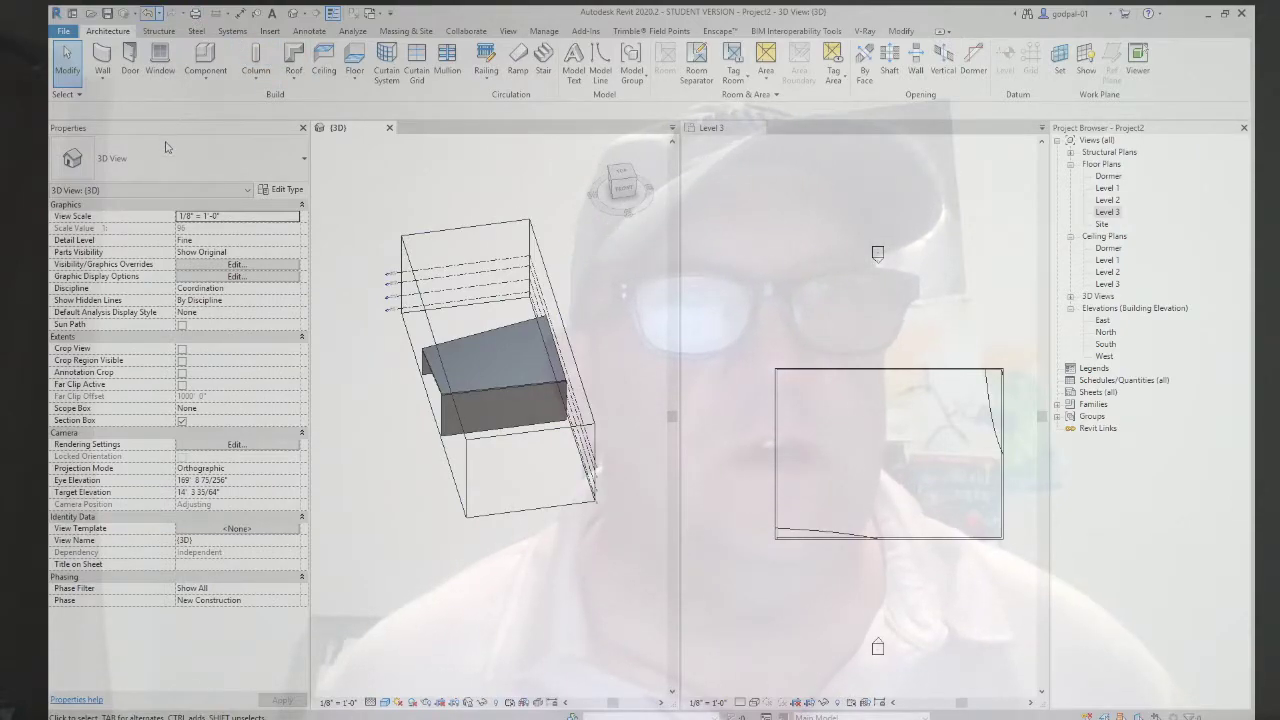
key(ctrl+z)
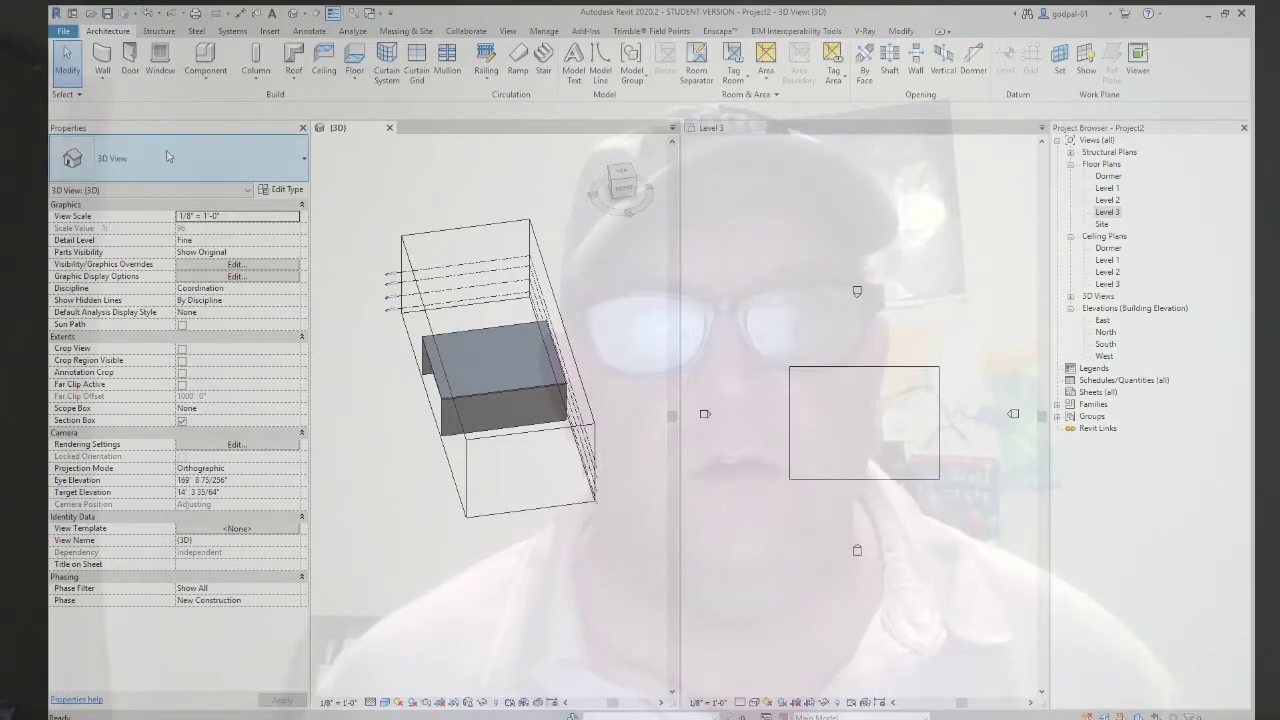
click(625, 199)
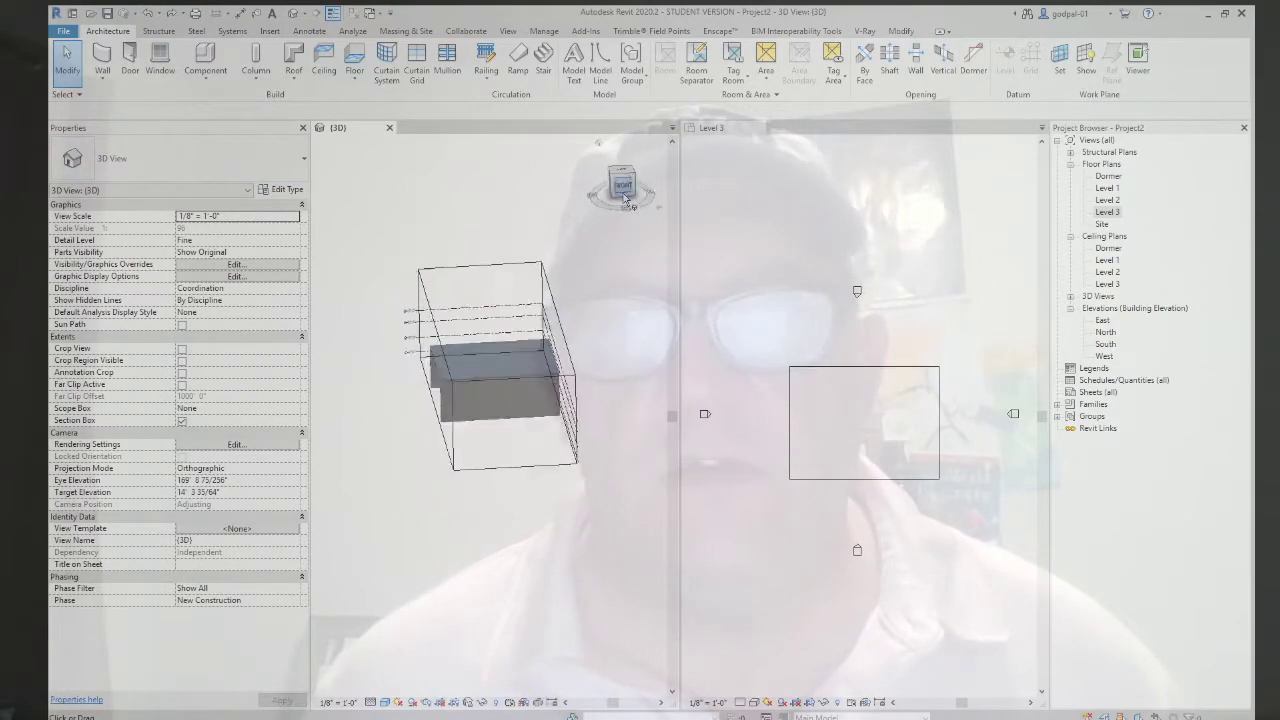
click(787, 324)
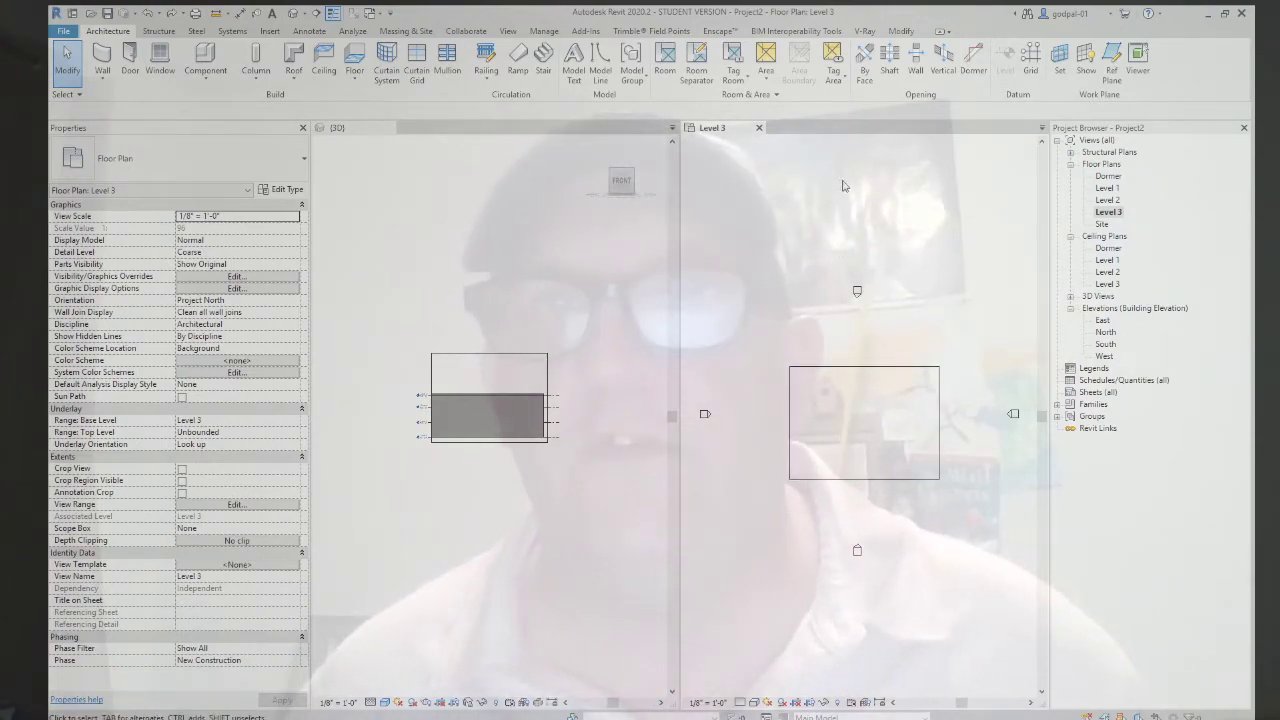
Step: Add shape points at the roof's left and right edge midpoints
click(870, 368)
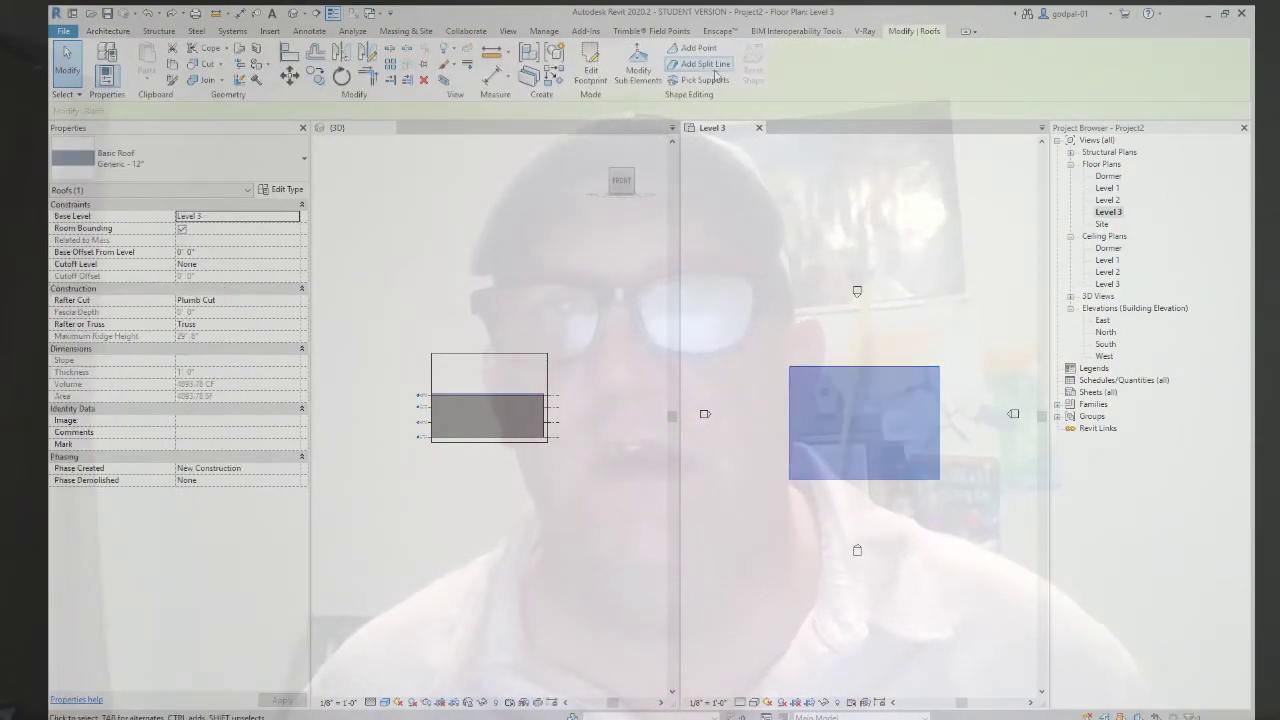
click(699, 48)
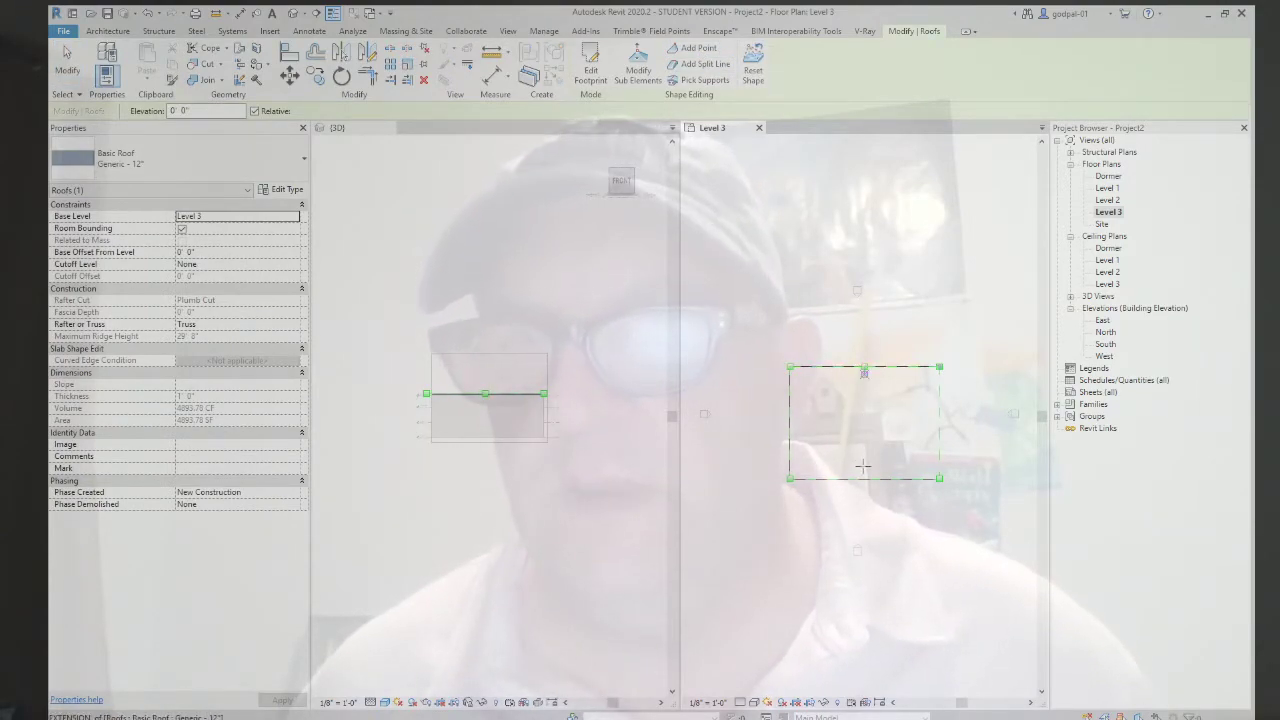
click(939, 423)
click(790, 422)
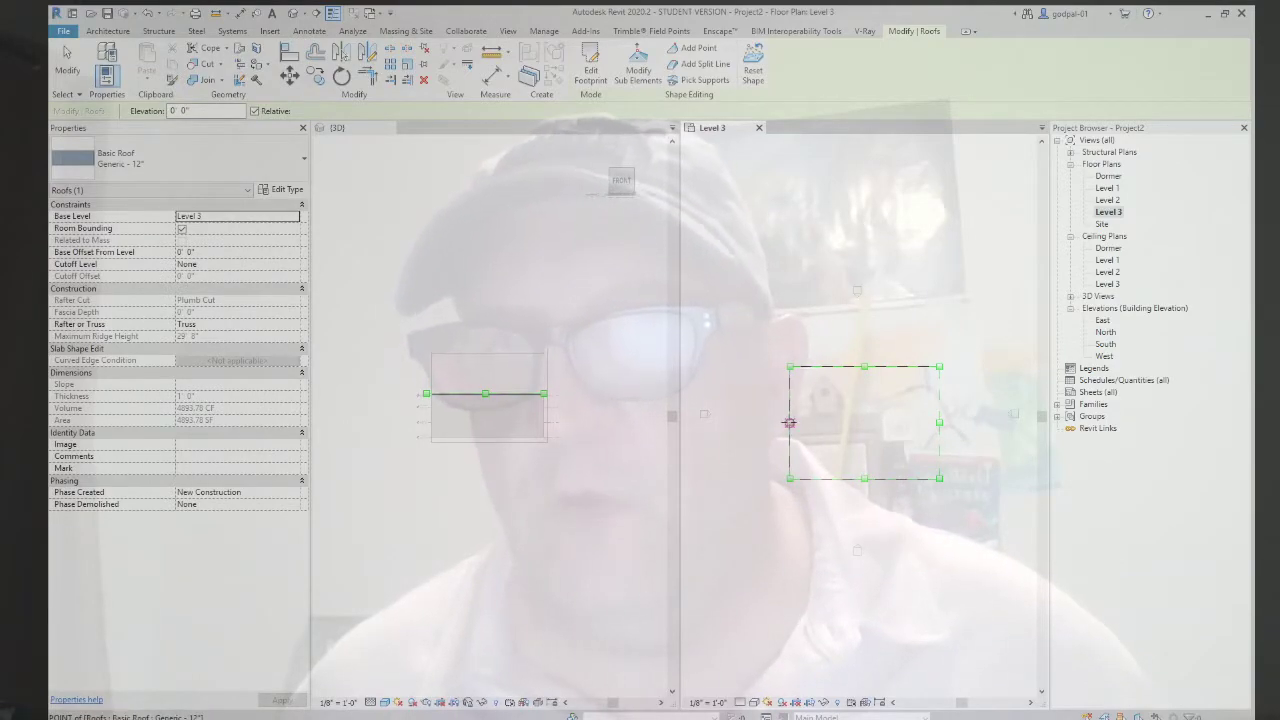
click(638, 66)
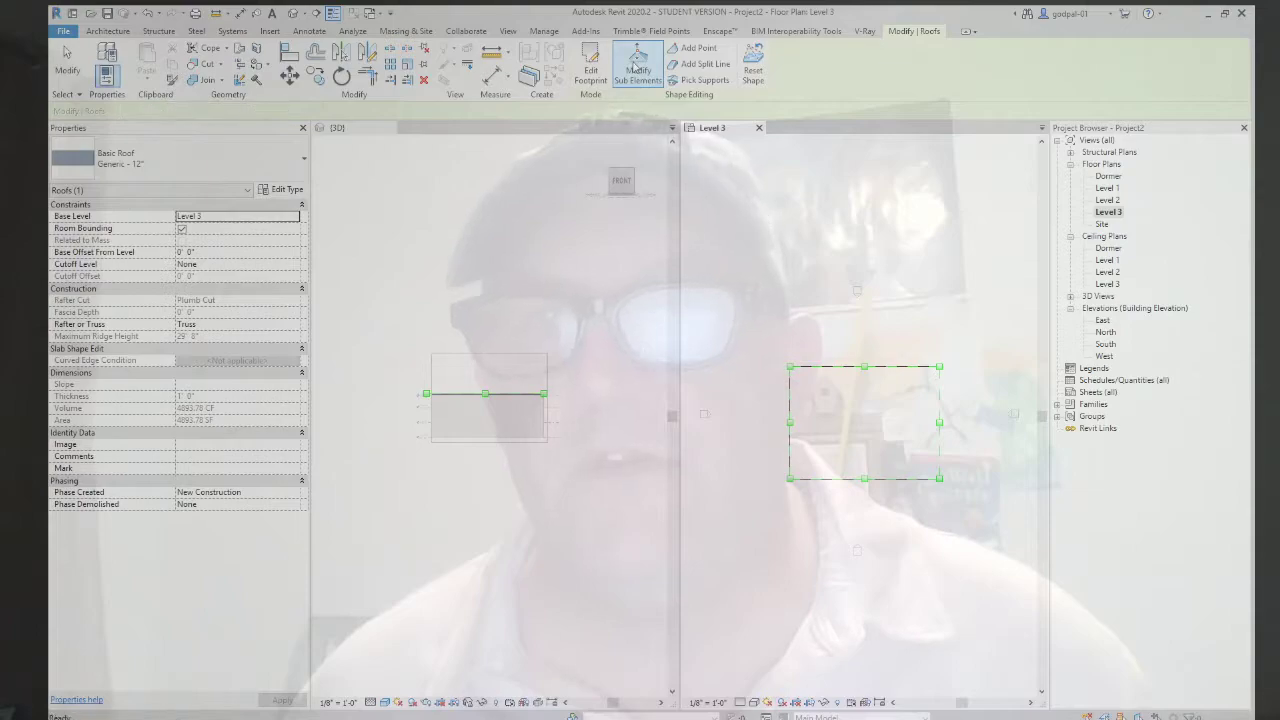
Step: Raise the new right and left edge points to 5' elevation
click(941, 425)
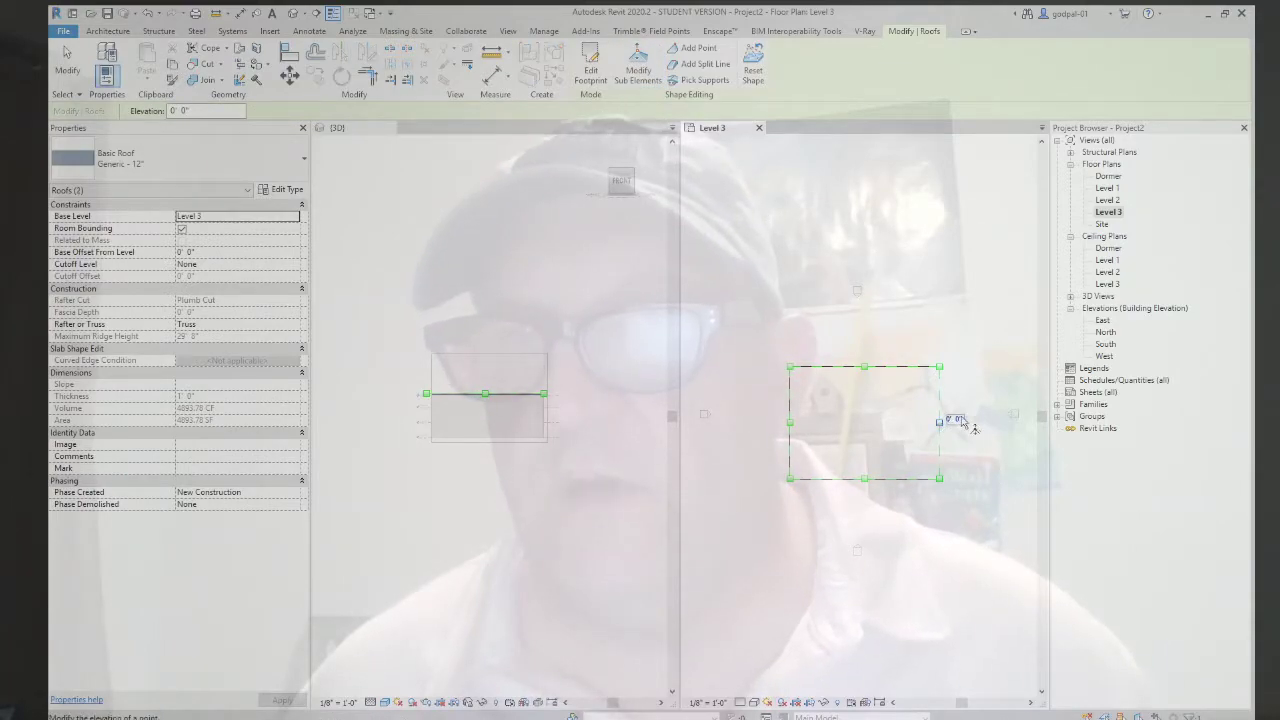
click(958, 418)
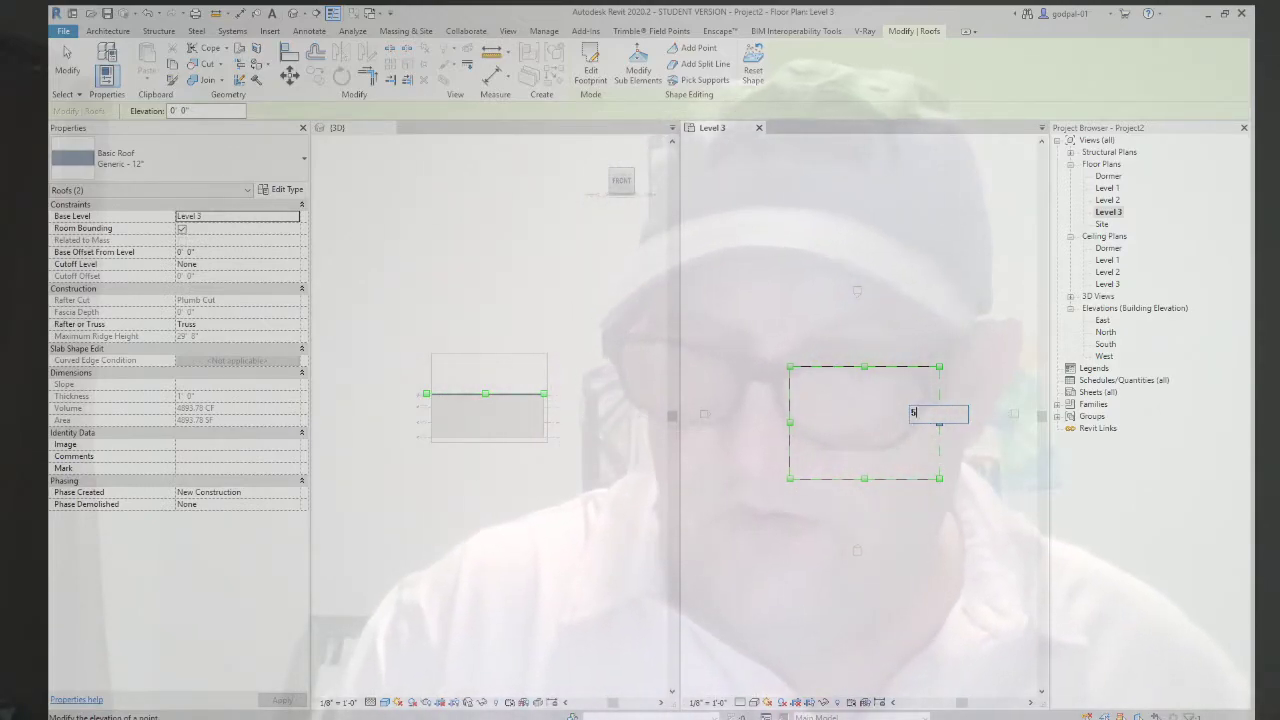
text(5)
key(Return)
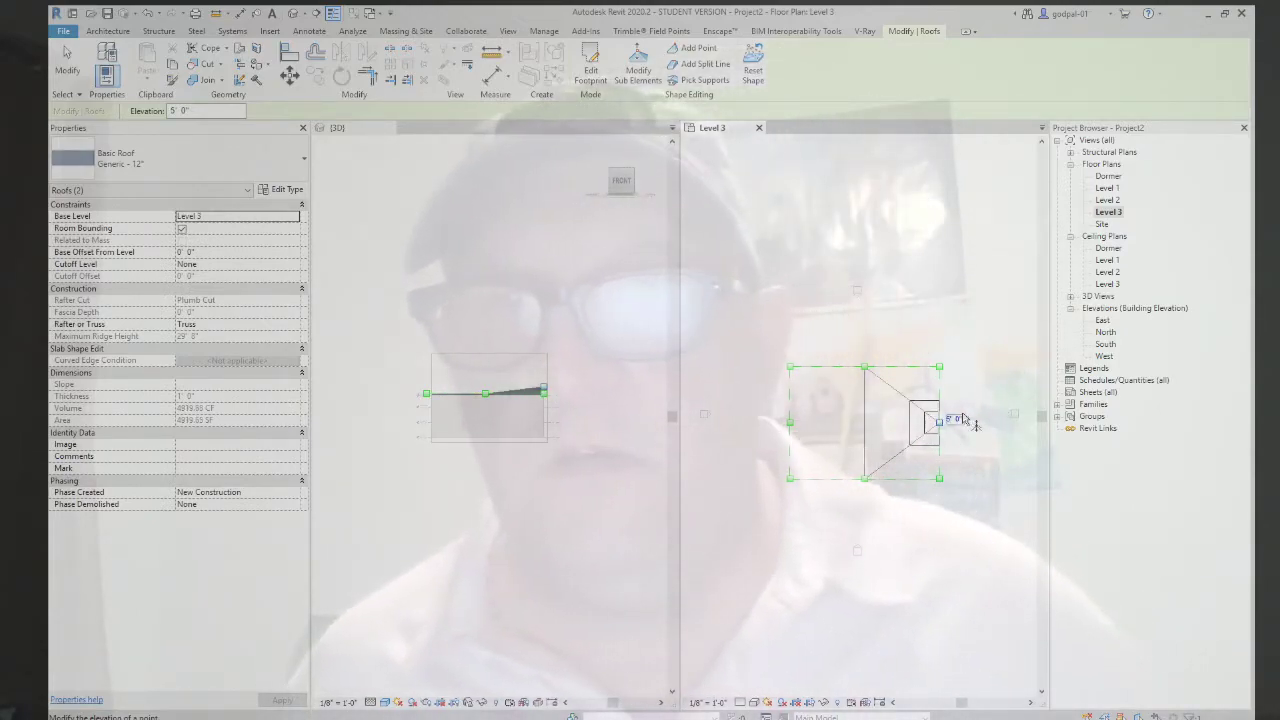
click(801, 419)
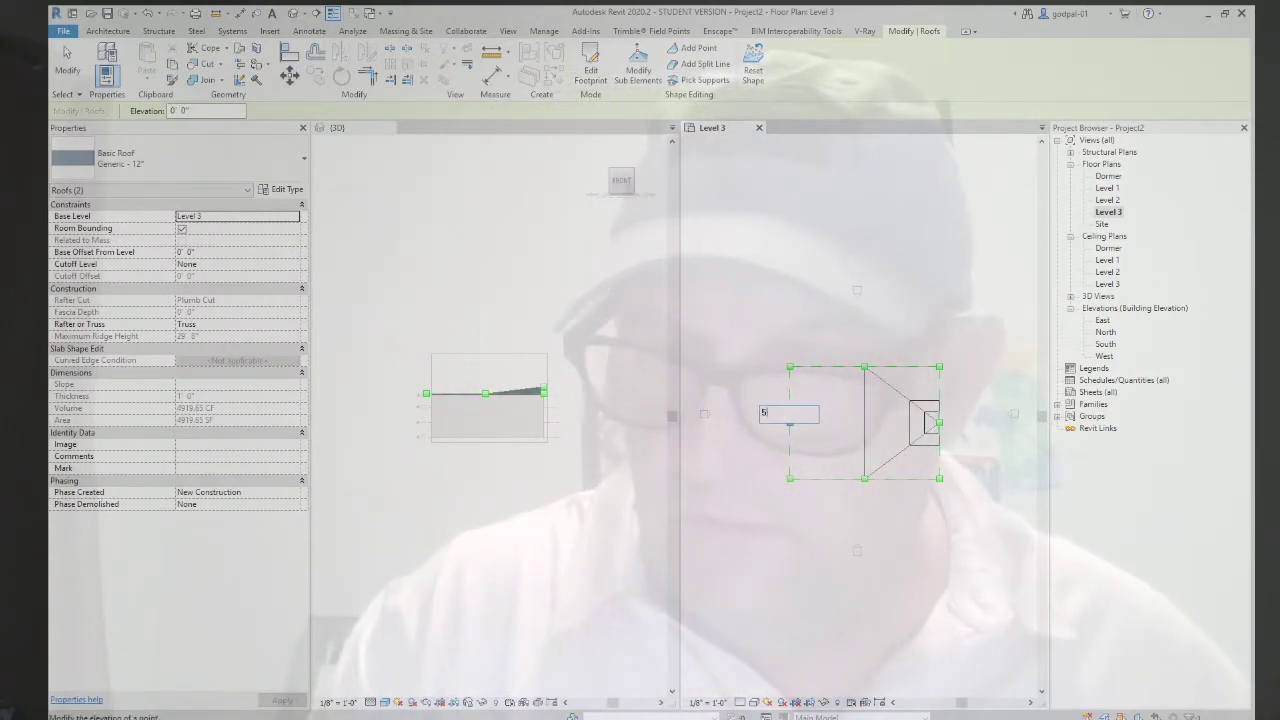
text(5)
key(Return)
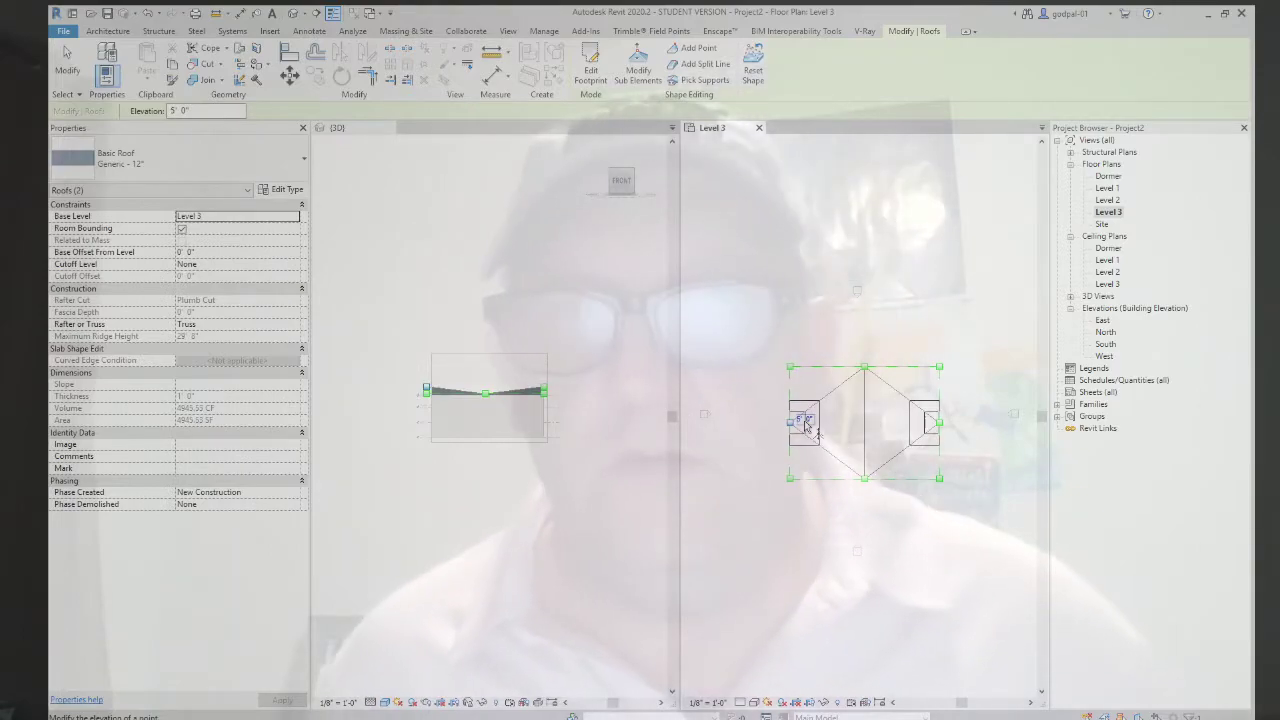
Step: Raise the top and bottom edge midpoints to 5' 0" as well
click(877, 365)
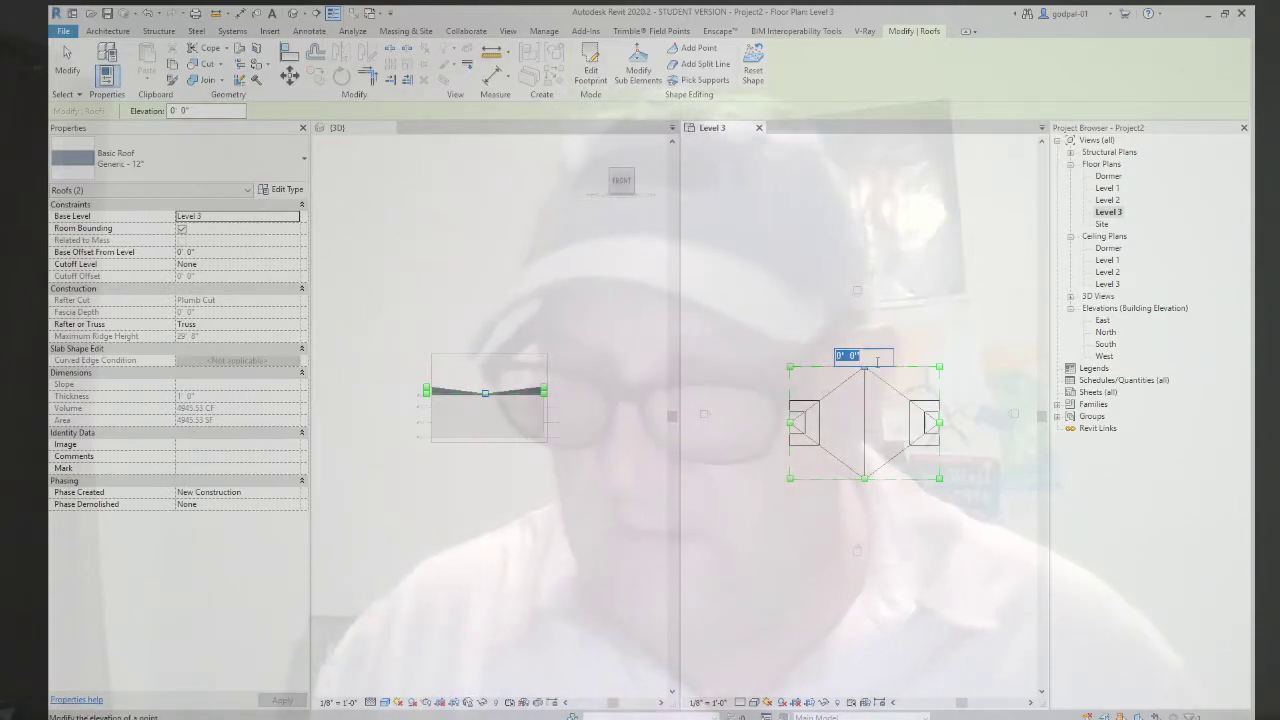
text(5')
key(Return)
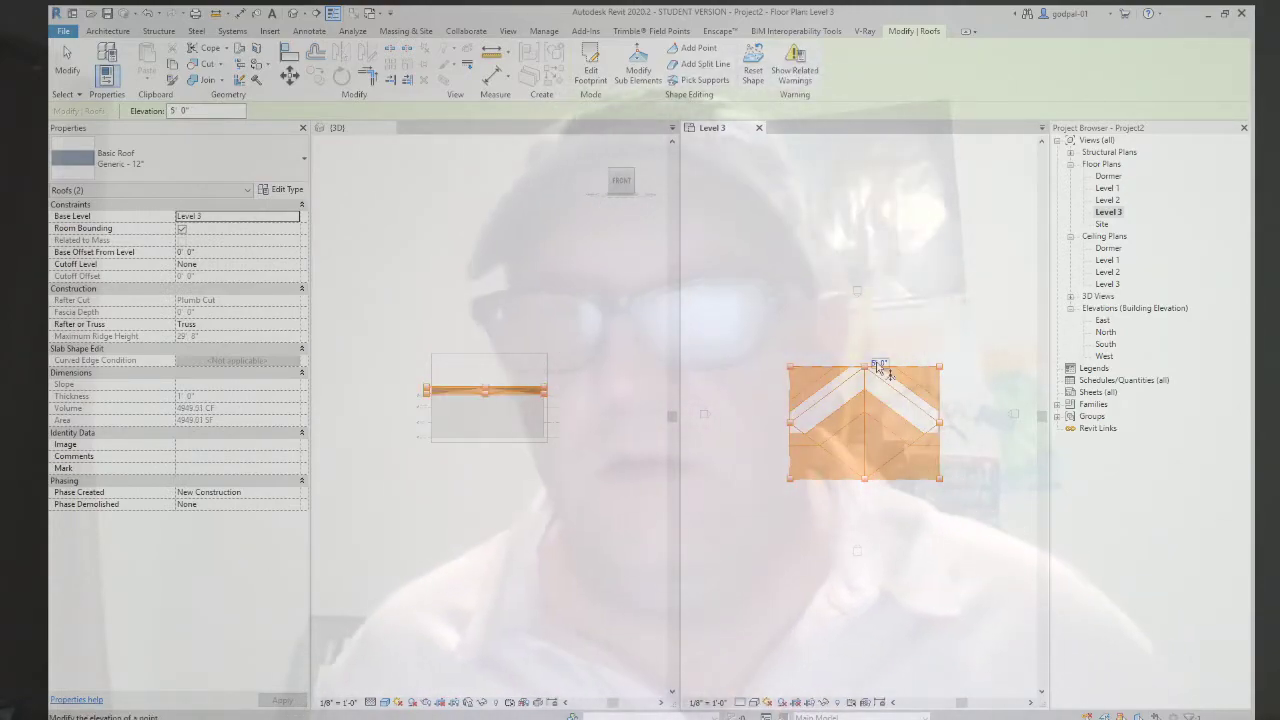
click(866, 480)
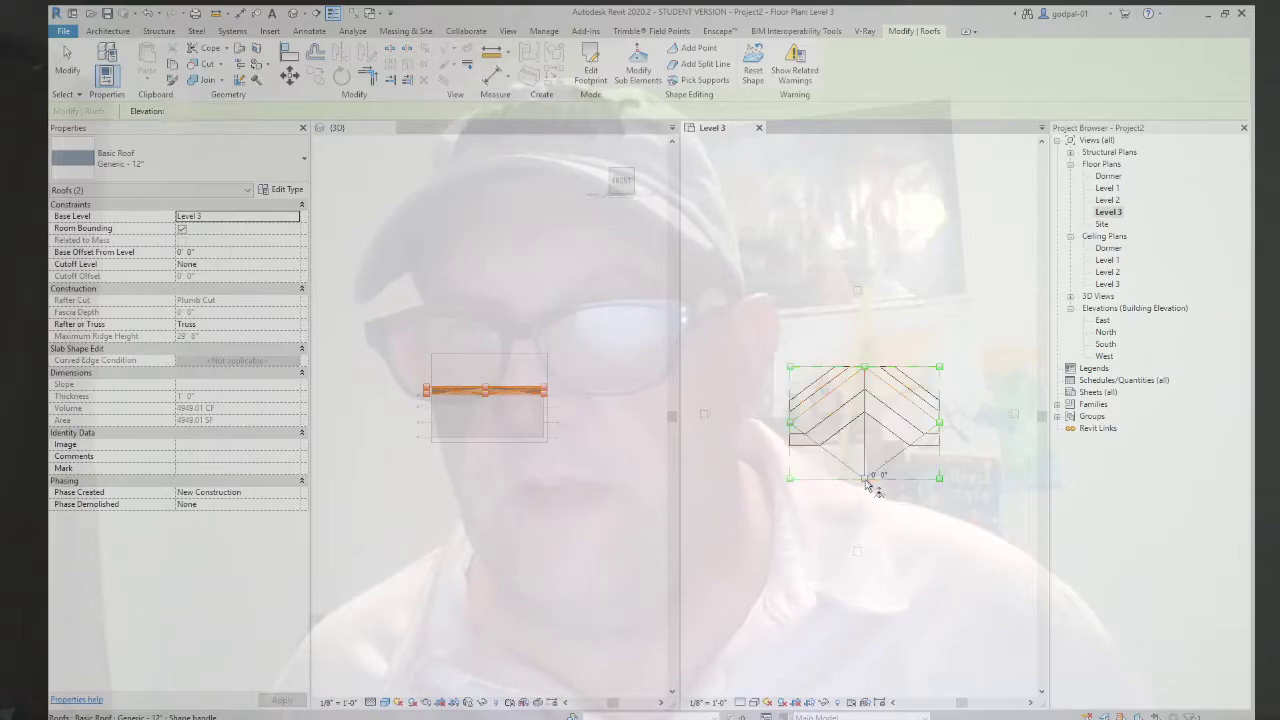
click(880, 471)
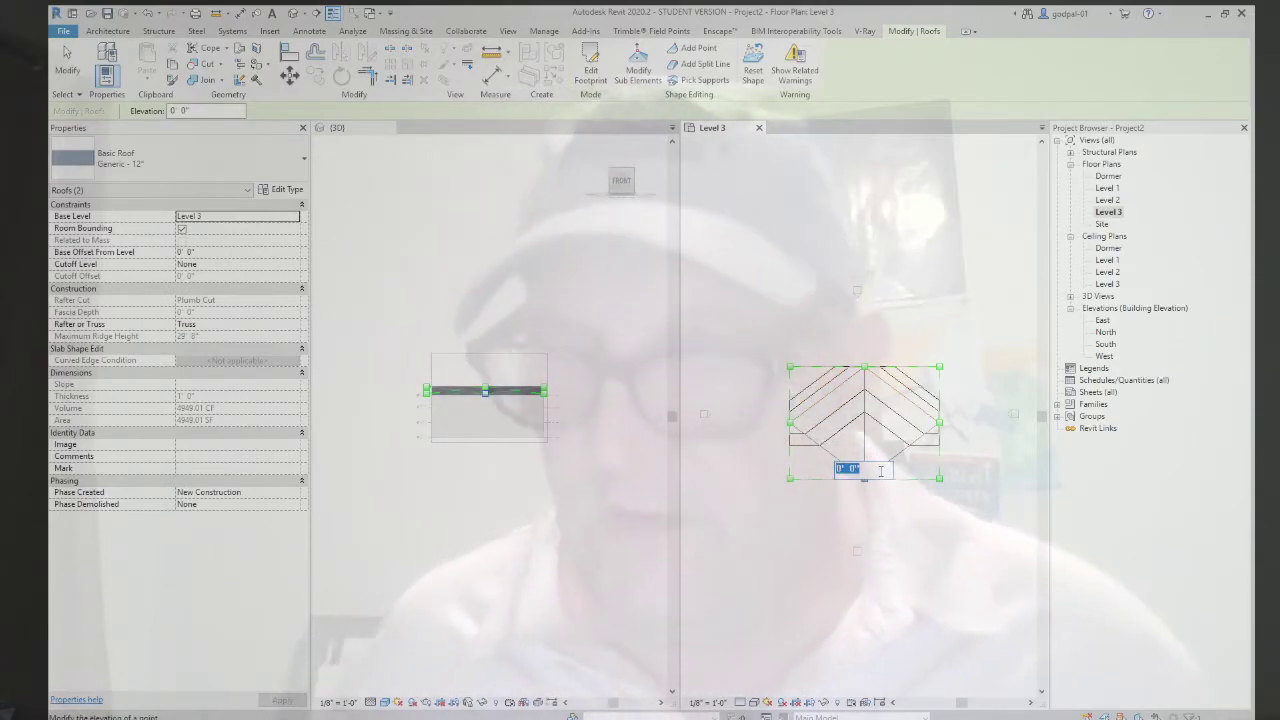
text(5)
key(Return)
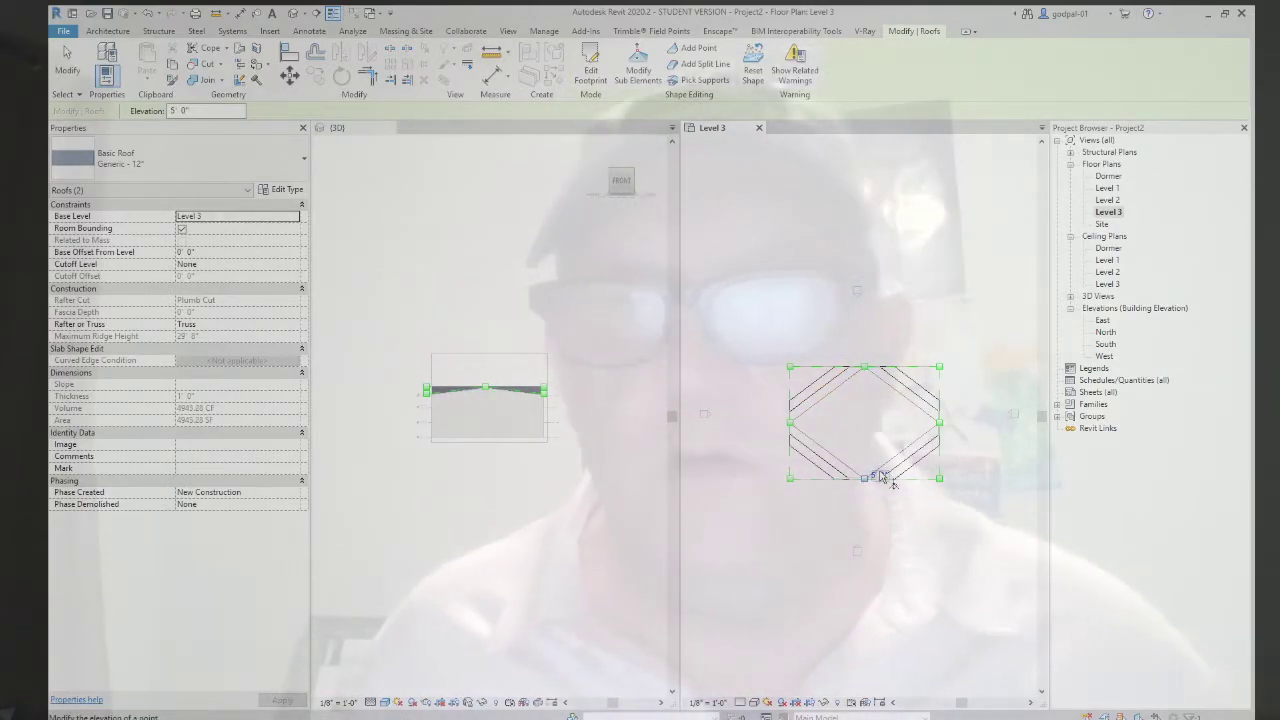
click(592, 297)
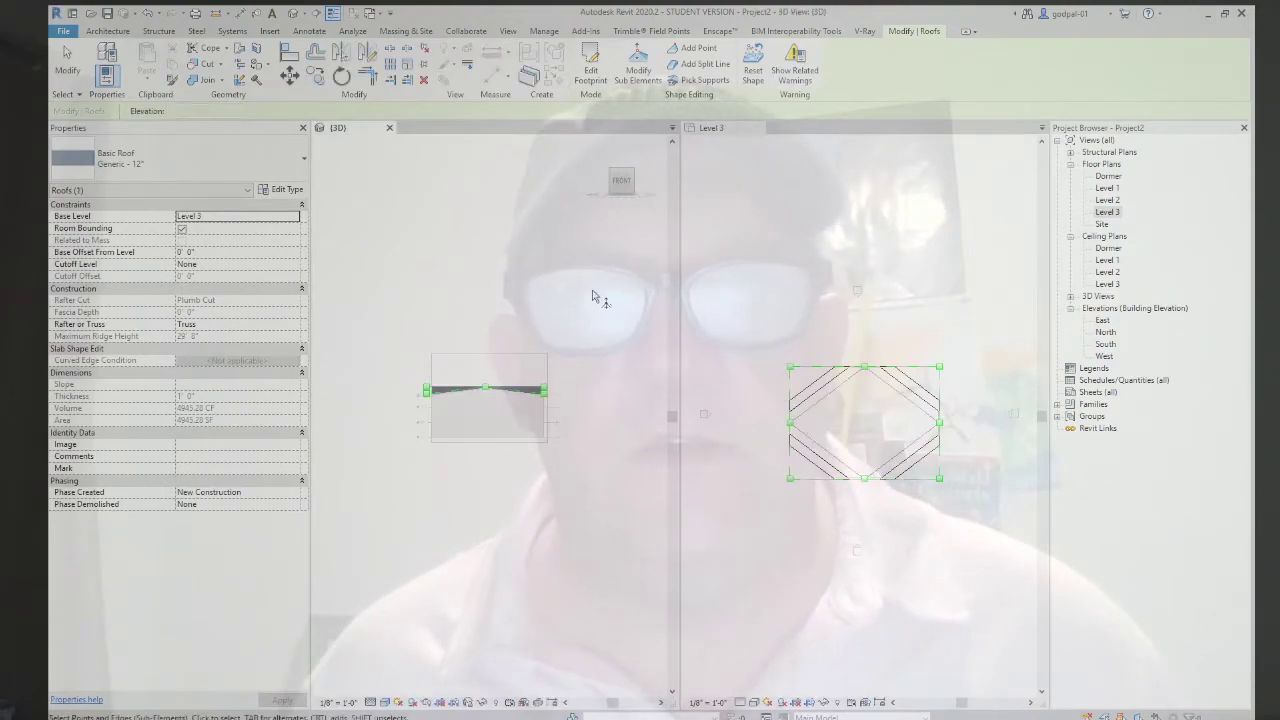
Step: Extend the 3D view's section box outward on all four sides and turn to a corner isometric view
click(68, 60)
click(431, 395)
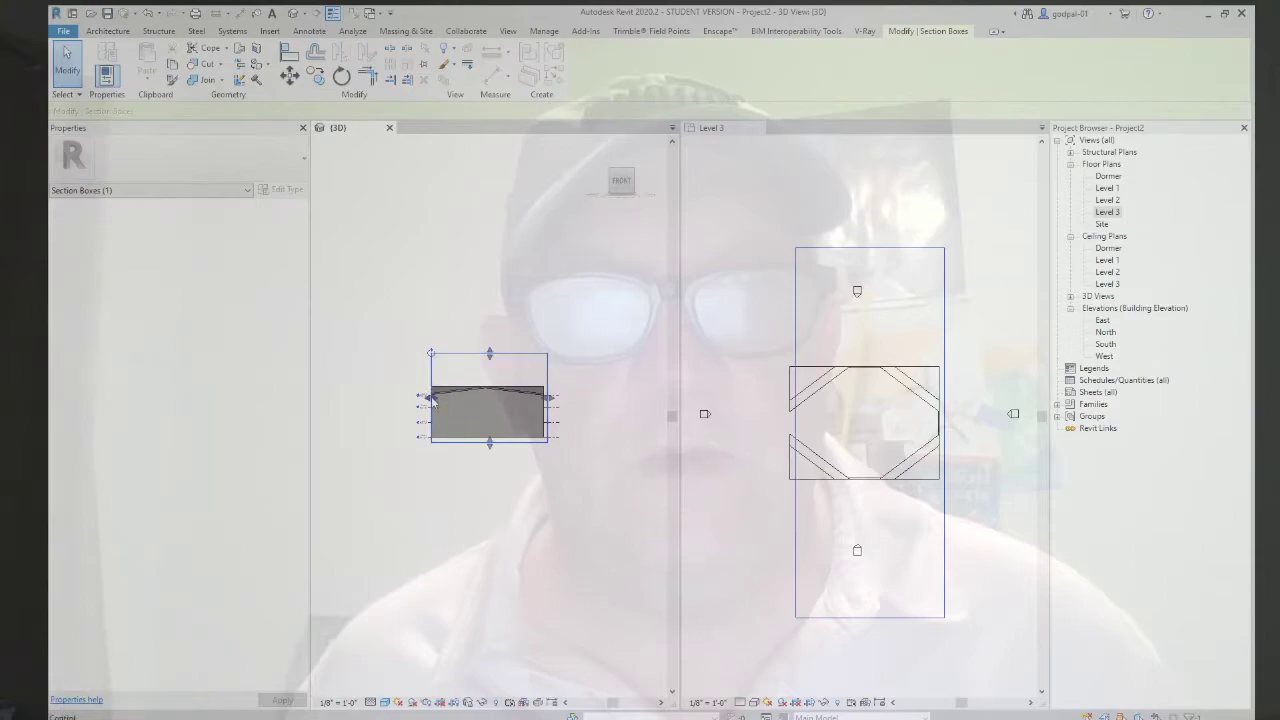
drag(431, 397, 363, 397)
drag(551, 399, 608, 399)
drag(486, 354, 486, 309)
drag(486, 448, 486, 490)
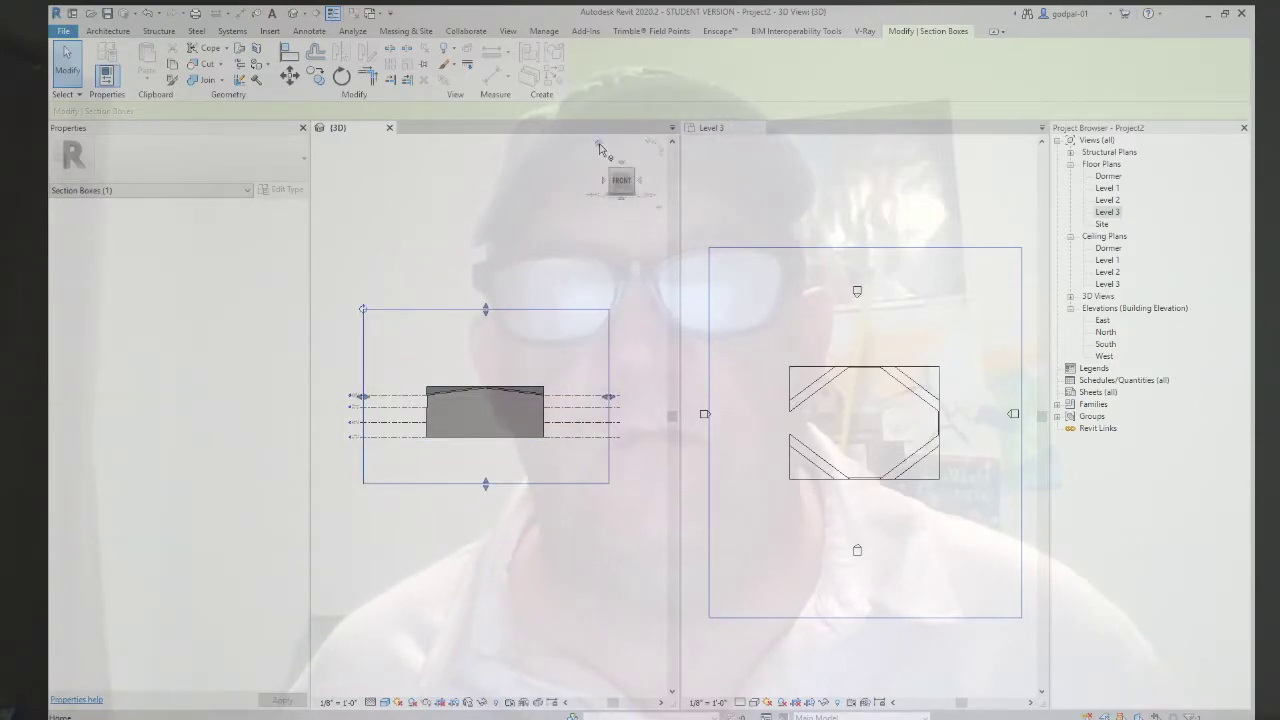
click(600, 149)
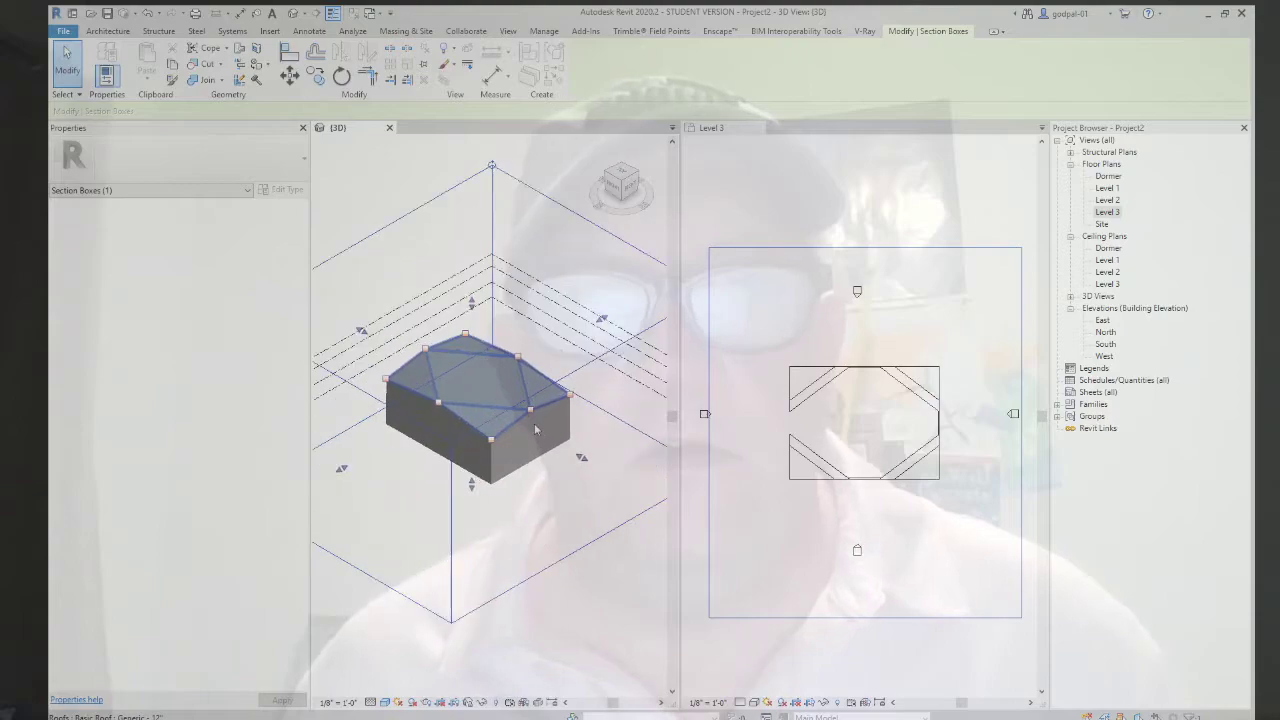
scroll(535, 430, up, 2)
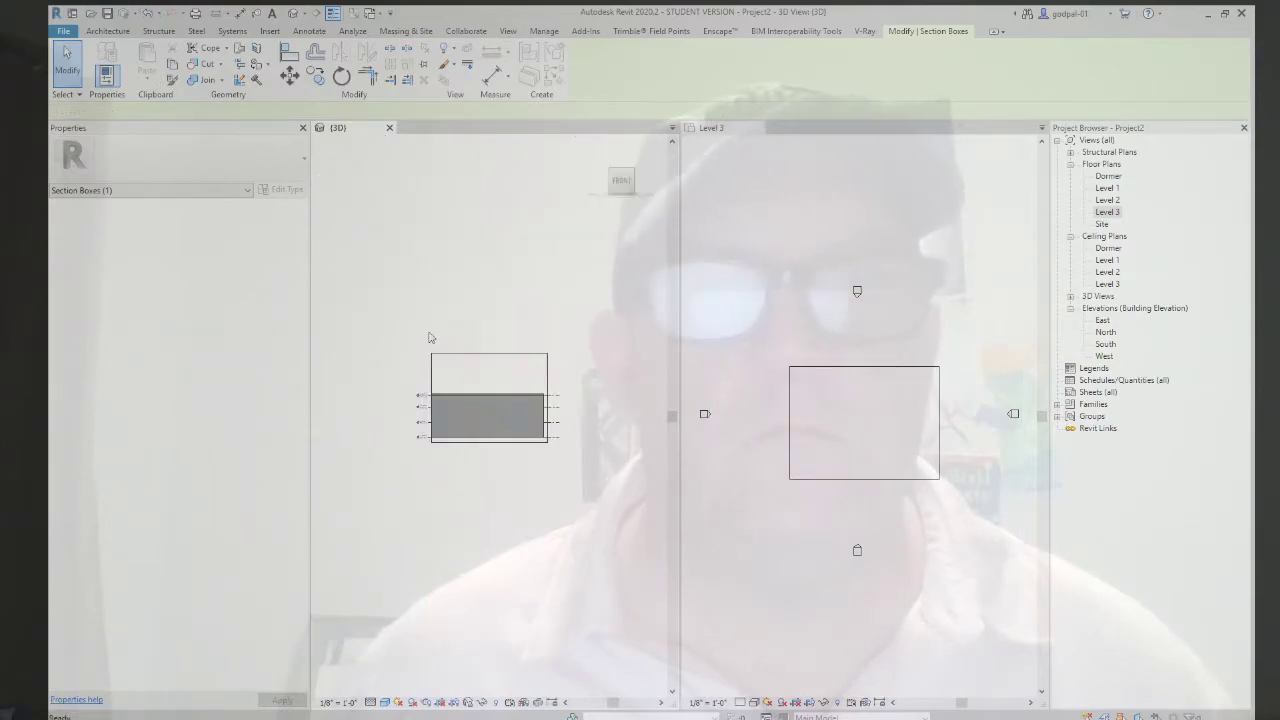
Step: Widen the section box further left and right, then recentre the building in the 3D view
click(430, 338)
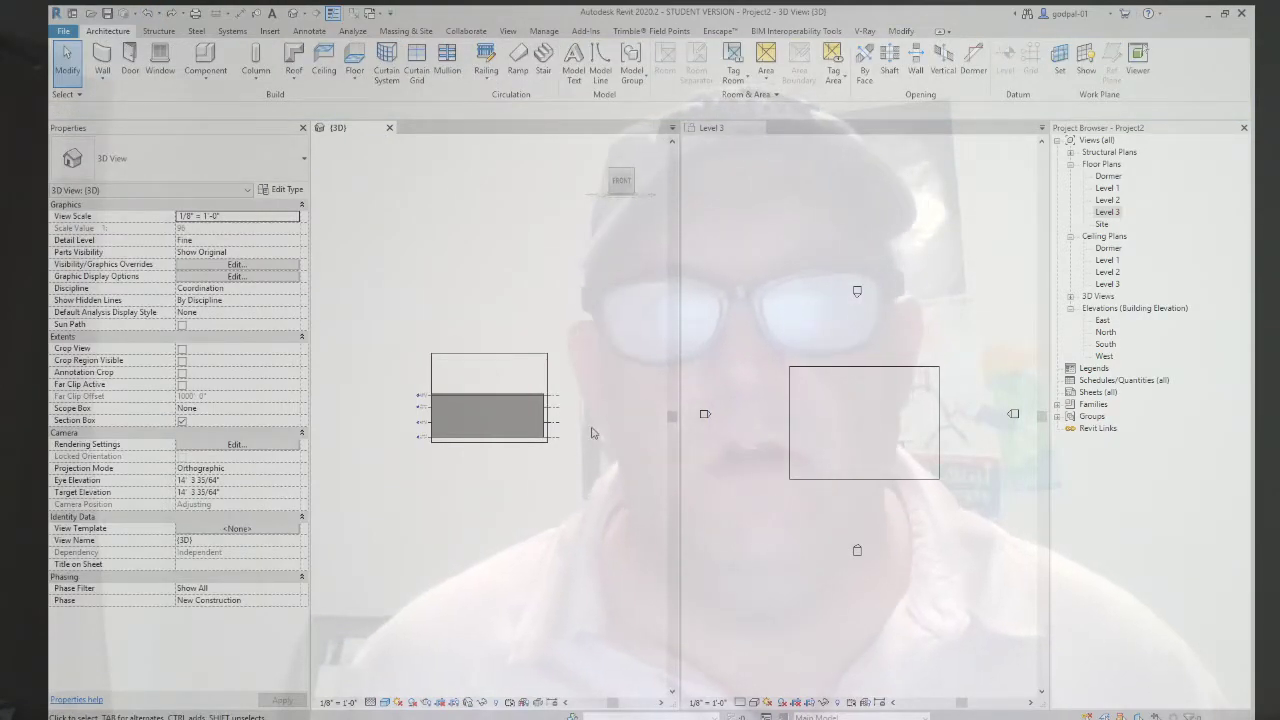
scroll(430, 403, up, 2)
click(433, 376)
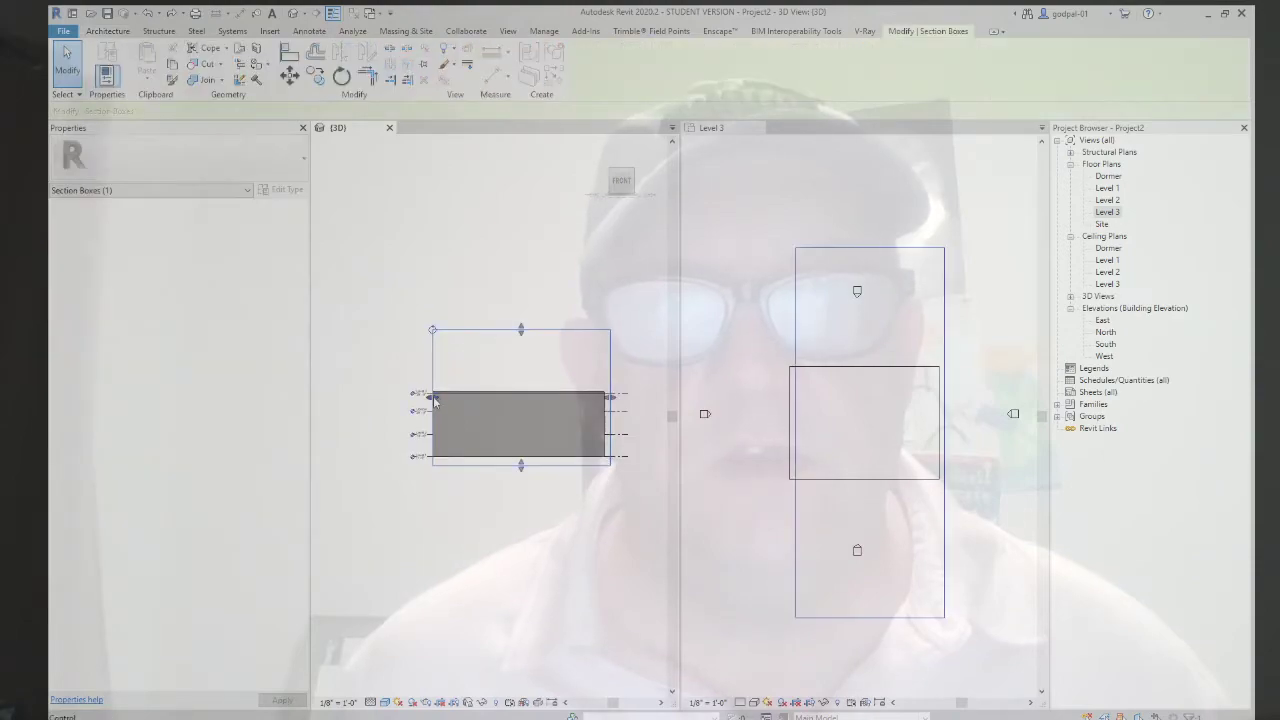
drag(430, 403, 350, 397)
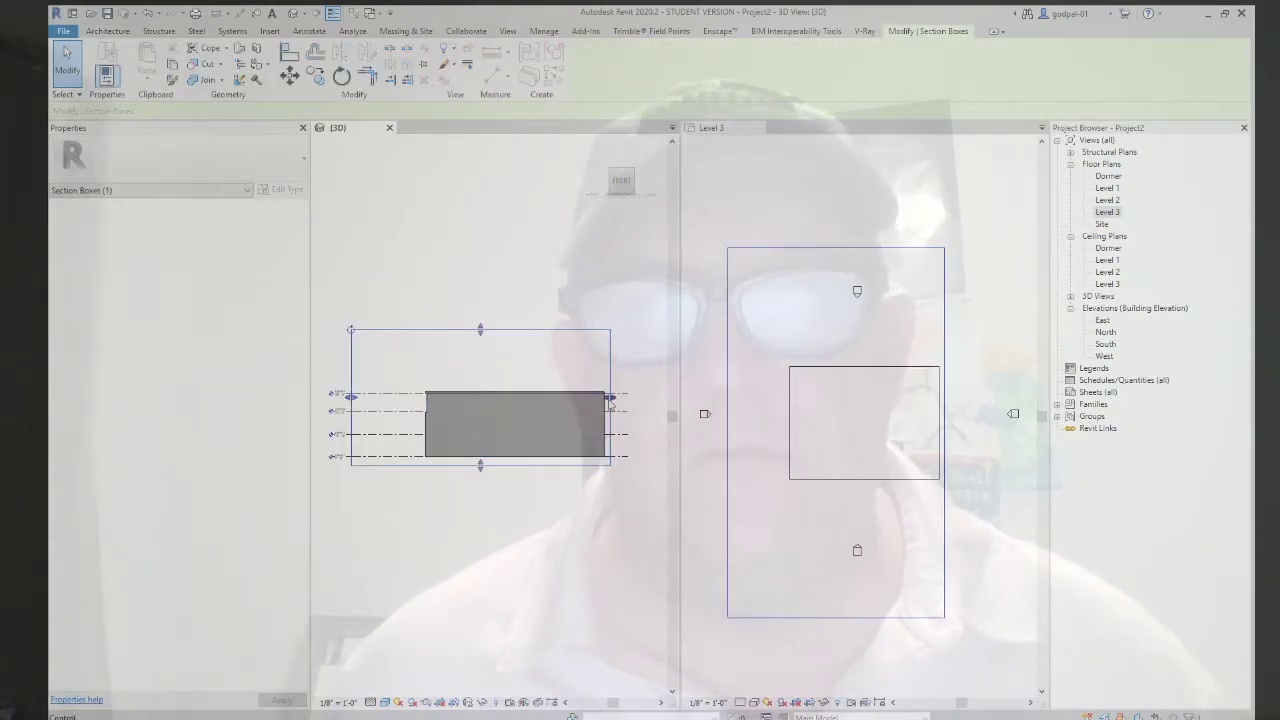
drag(613, 402, 646, 402)
scroll(430, 400, up, 4)
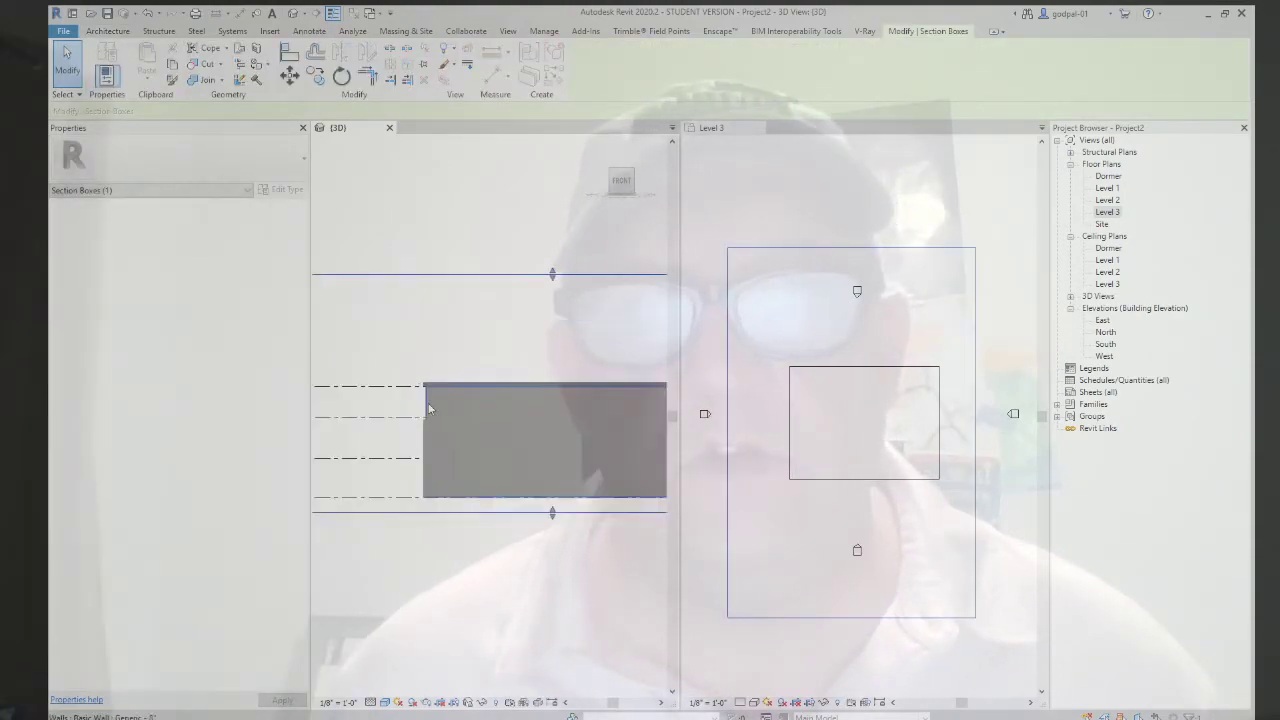
click(428, 390)
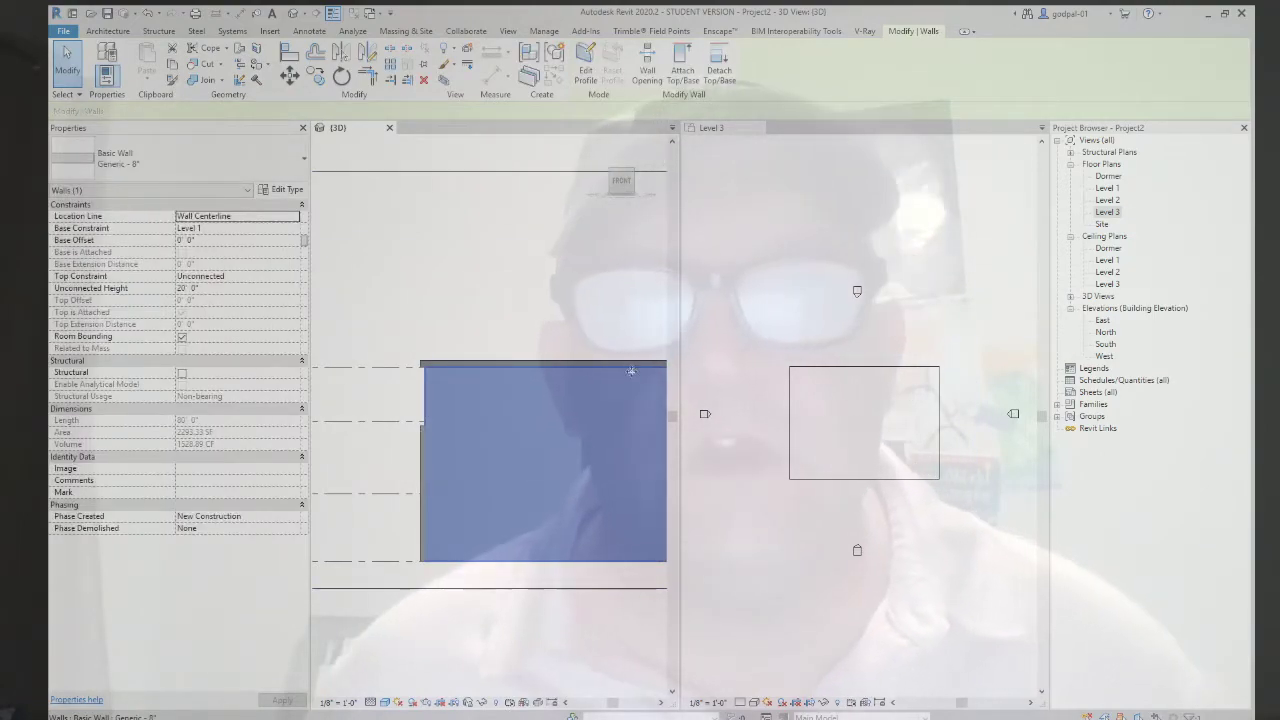
click(514, 314)
scroll(531, 320, down, 3)
middle_drag(537, 323, 484, 327)
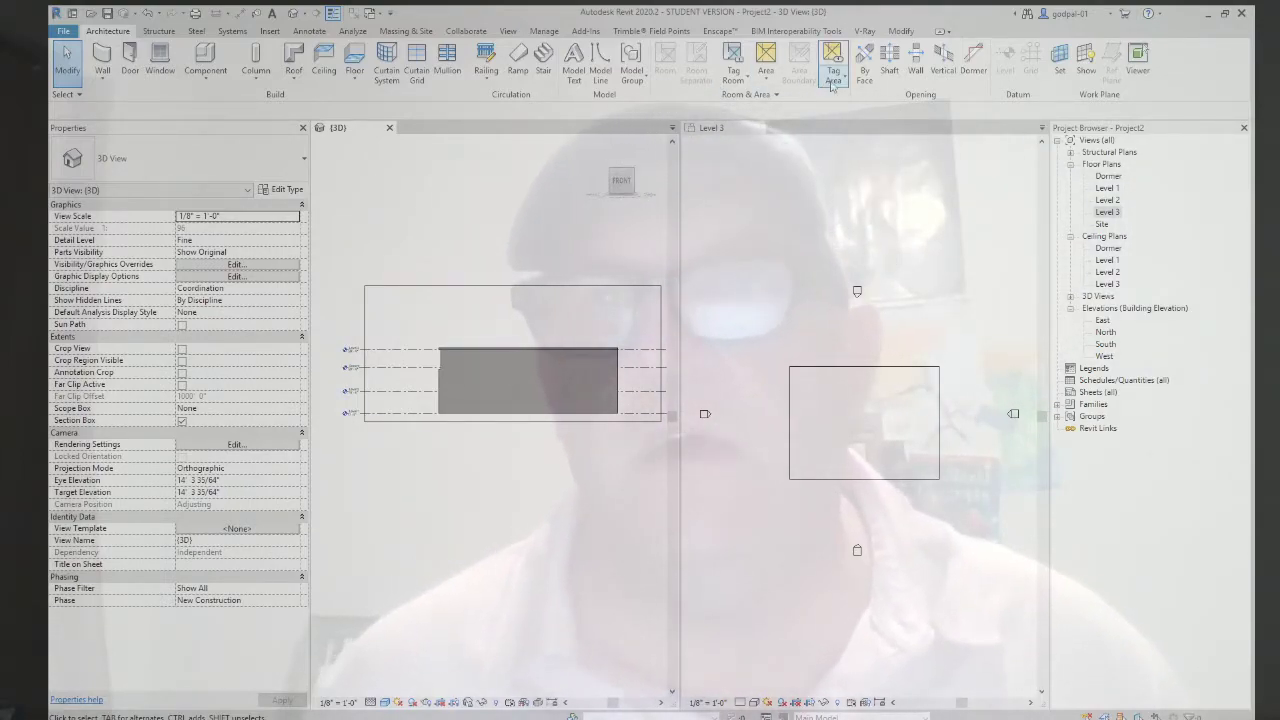
Step: Add a split line across the Level 3 roof between its left and right edge midpoints
click(871, 369)
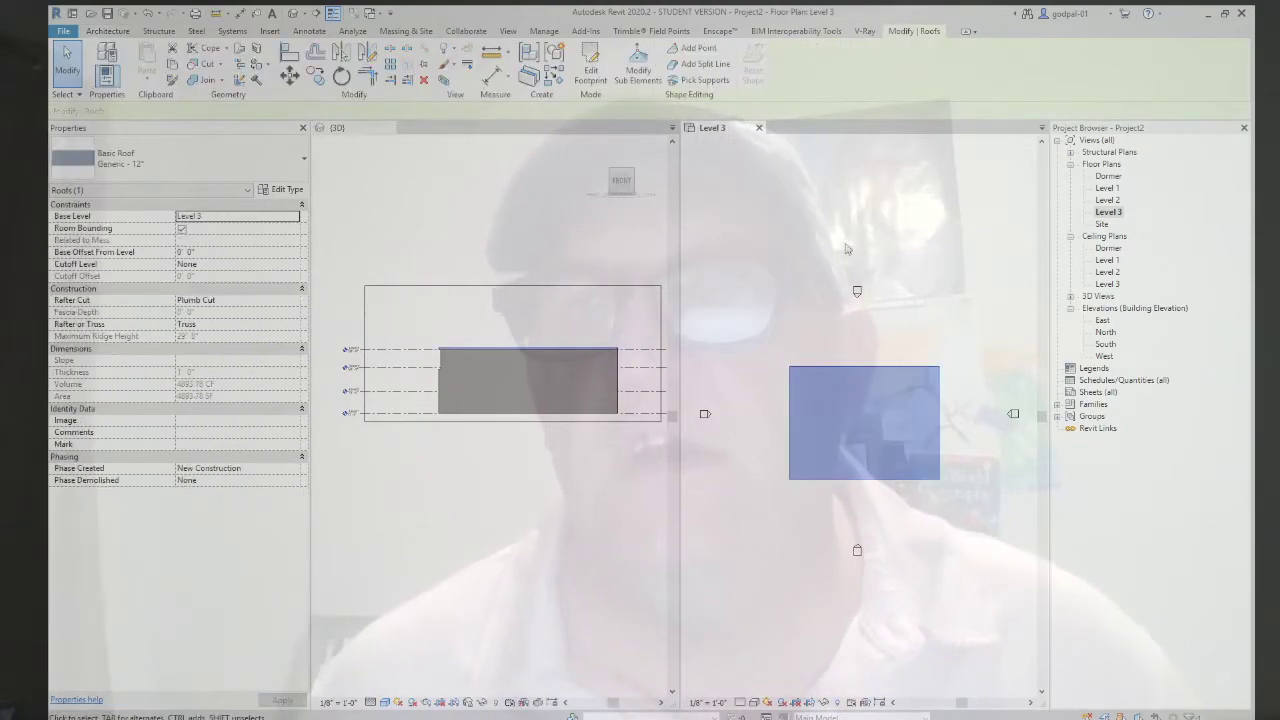
click(705, 64)
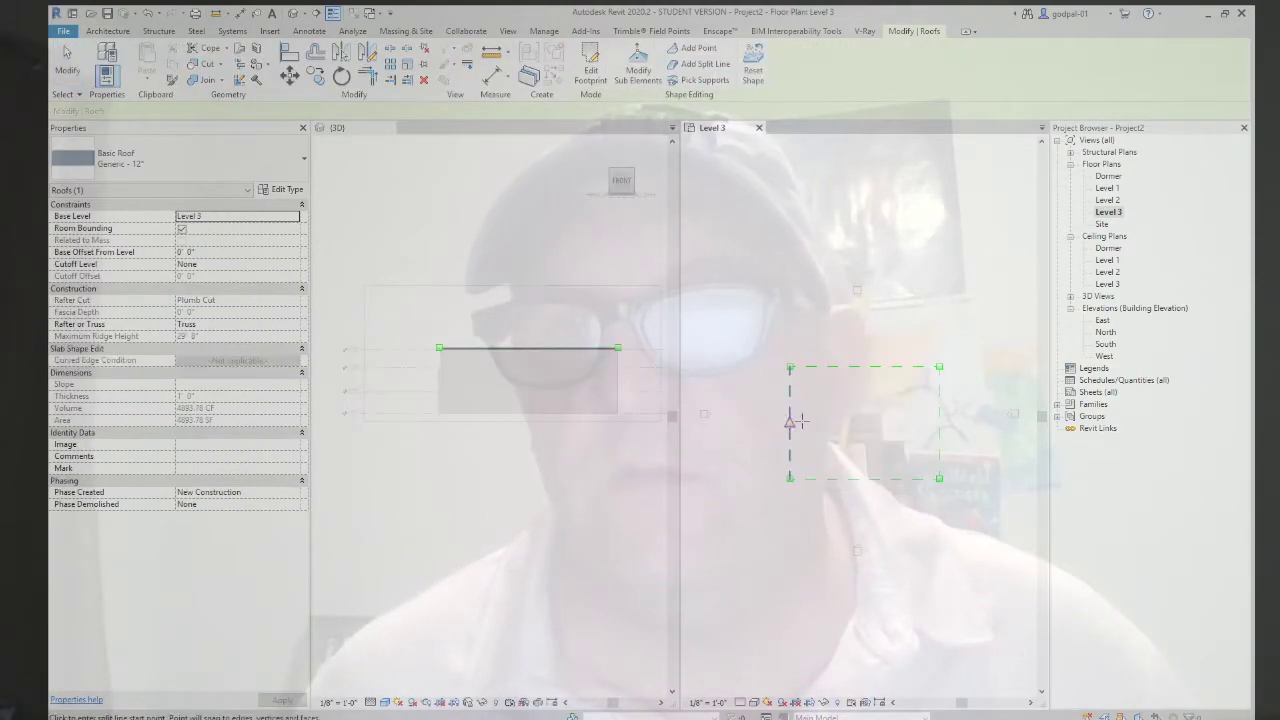
click(789, 423)
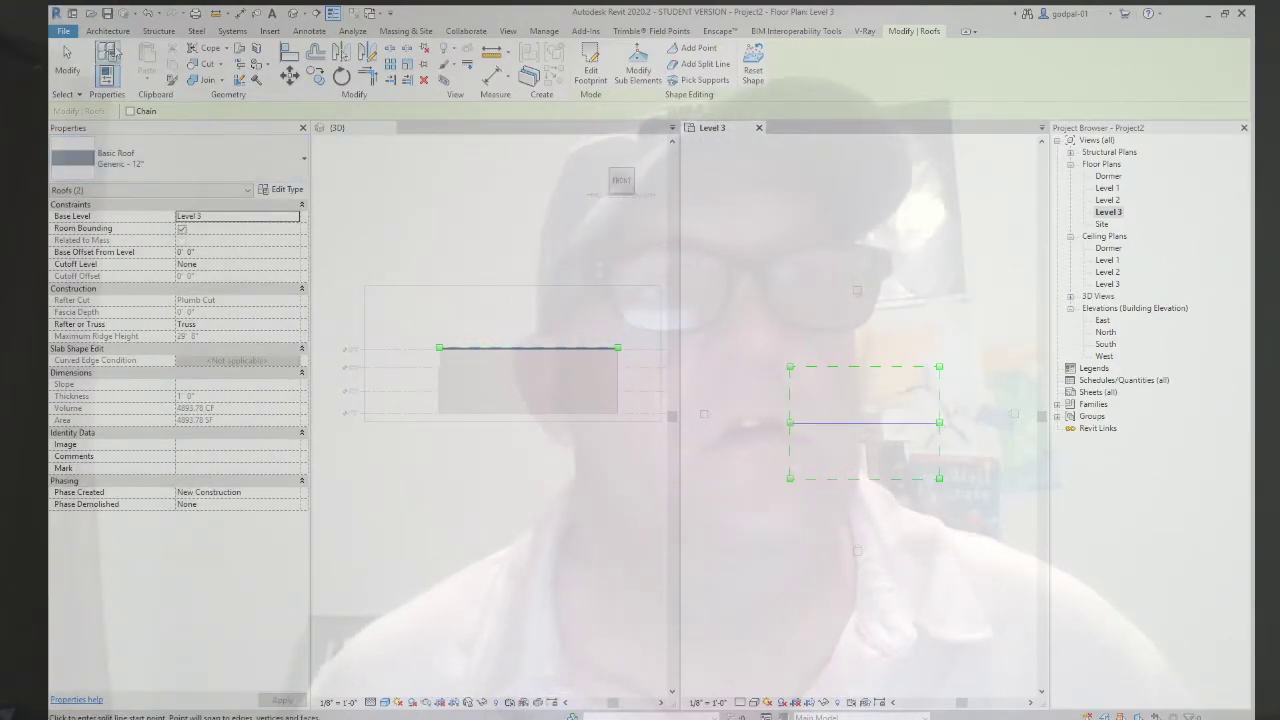
click(66, 57)
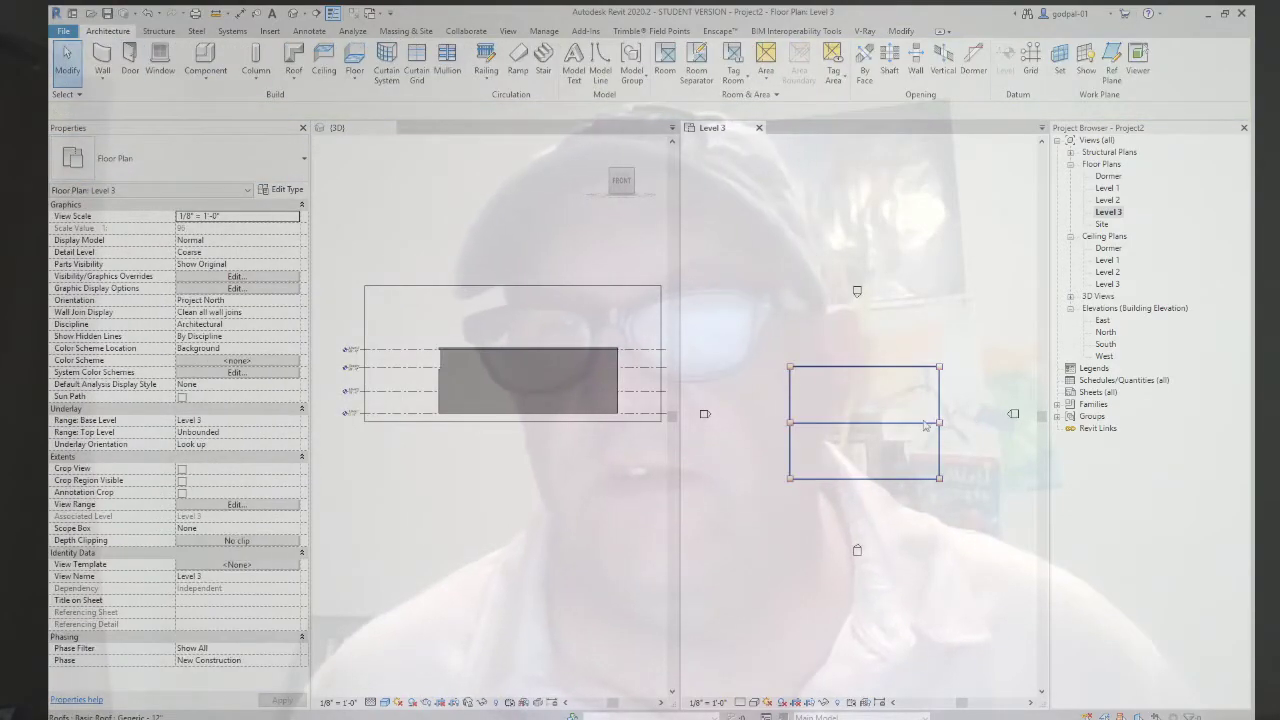
click(941, 424)
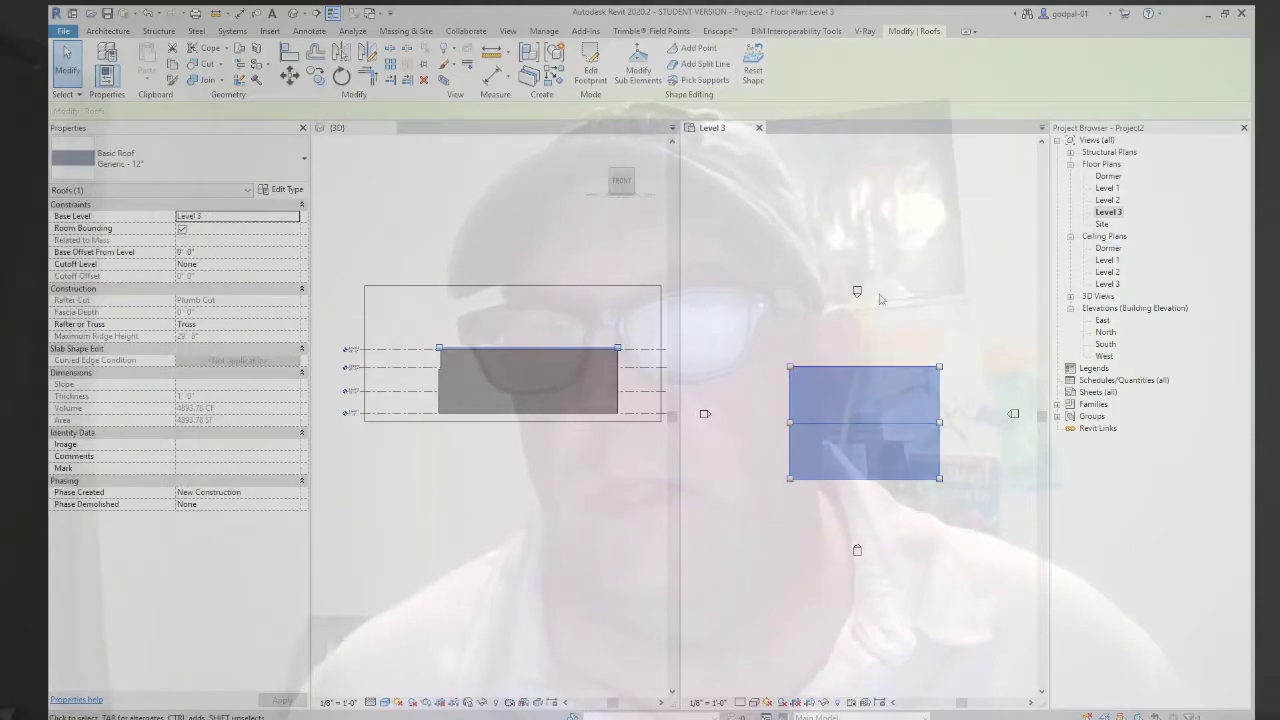
key(Escape)
Step: Raise the roof's split line to an elevation of 5' 0" with Modify Sub Elements
click(880, 421)
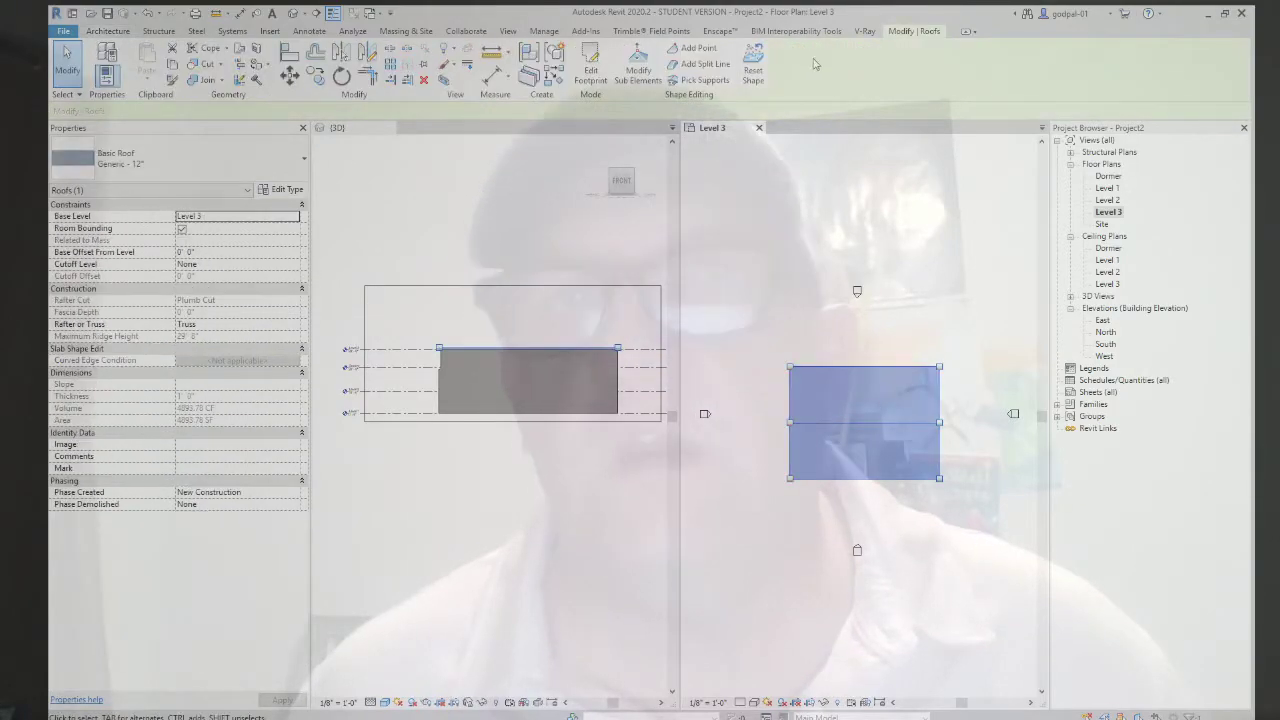
click(637, 68)
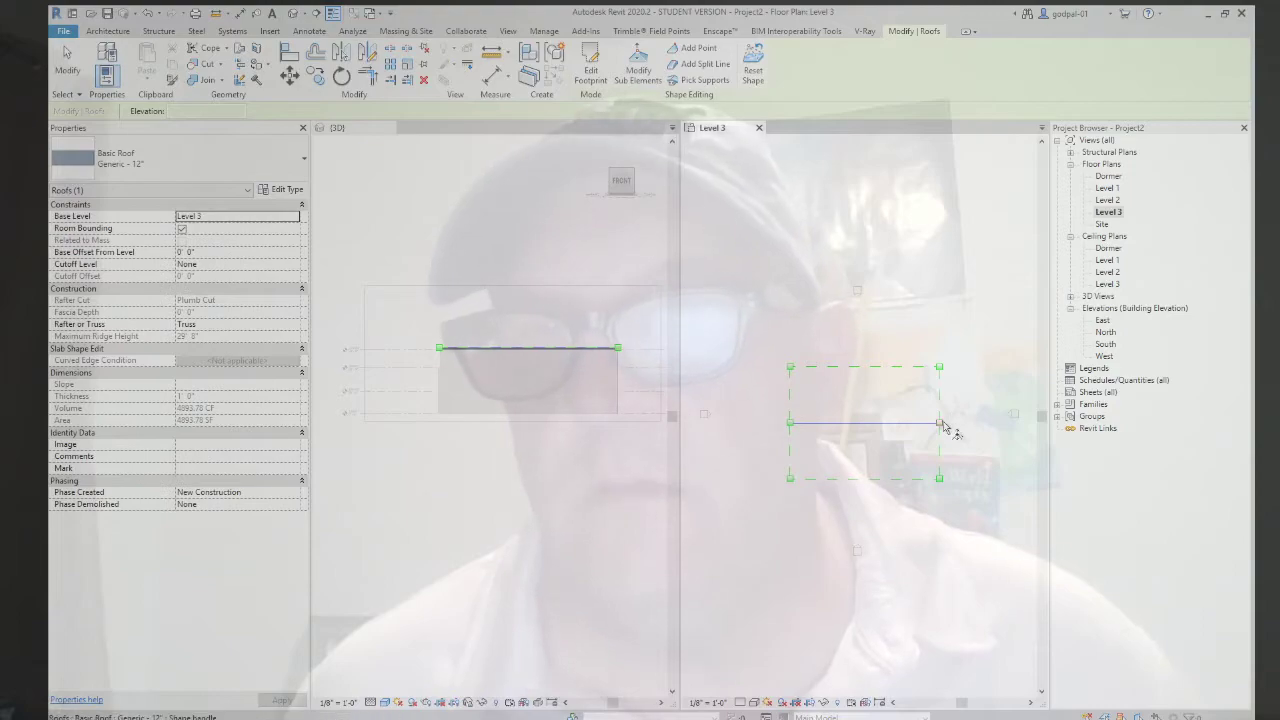
click(877, 420)
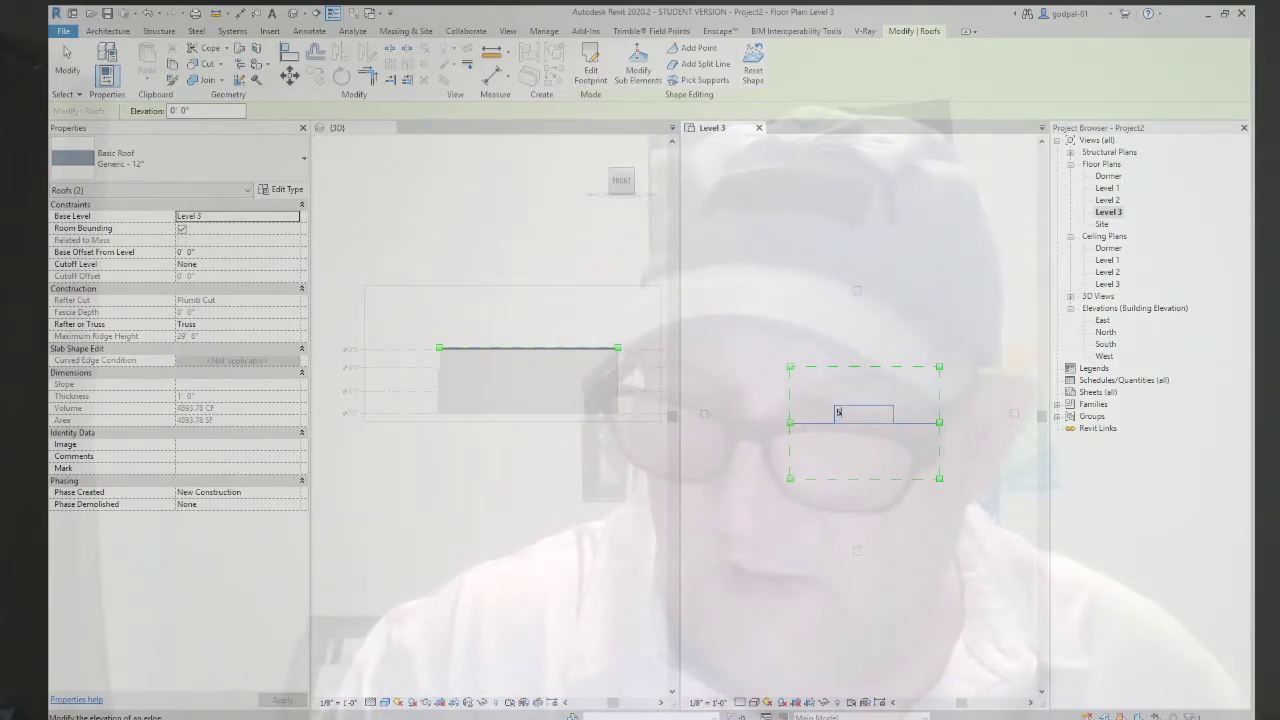
text(5)
key(Return)
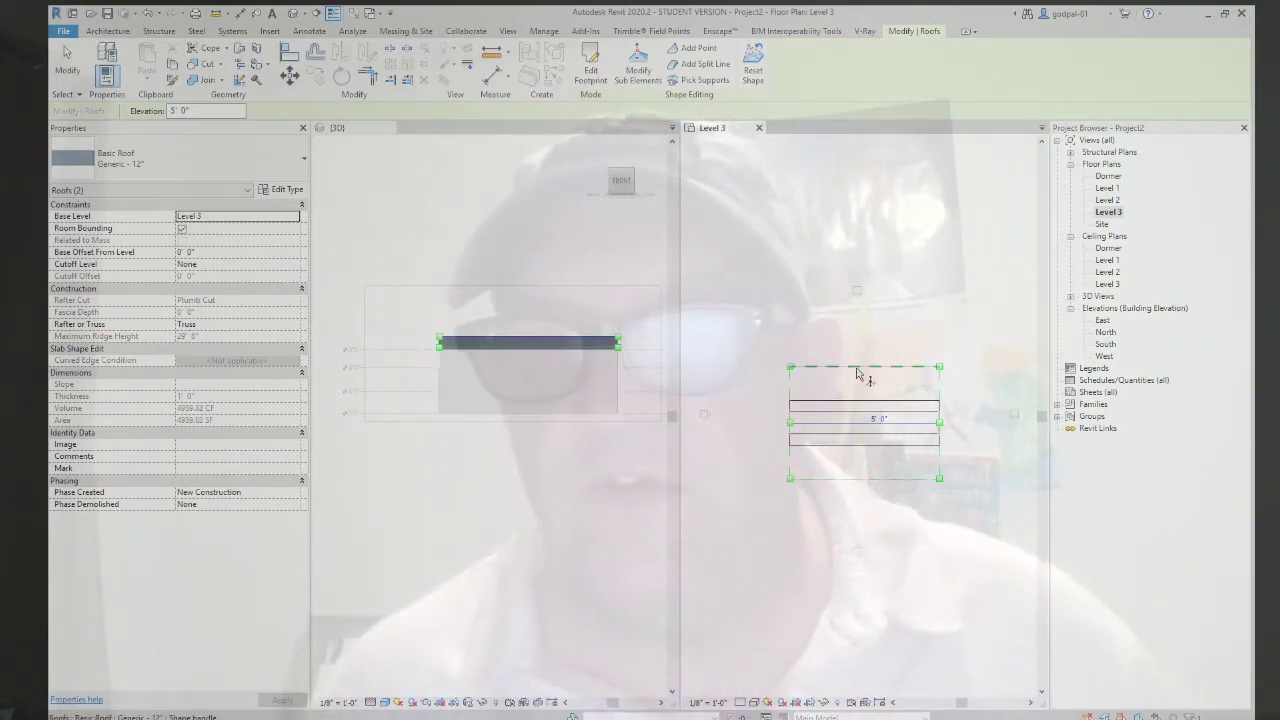
Step: Finish the shape edit, show the ridged roof isometrically in 3D, and select the roof in Level 3
click(66, 68)
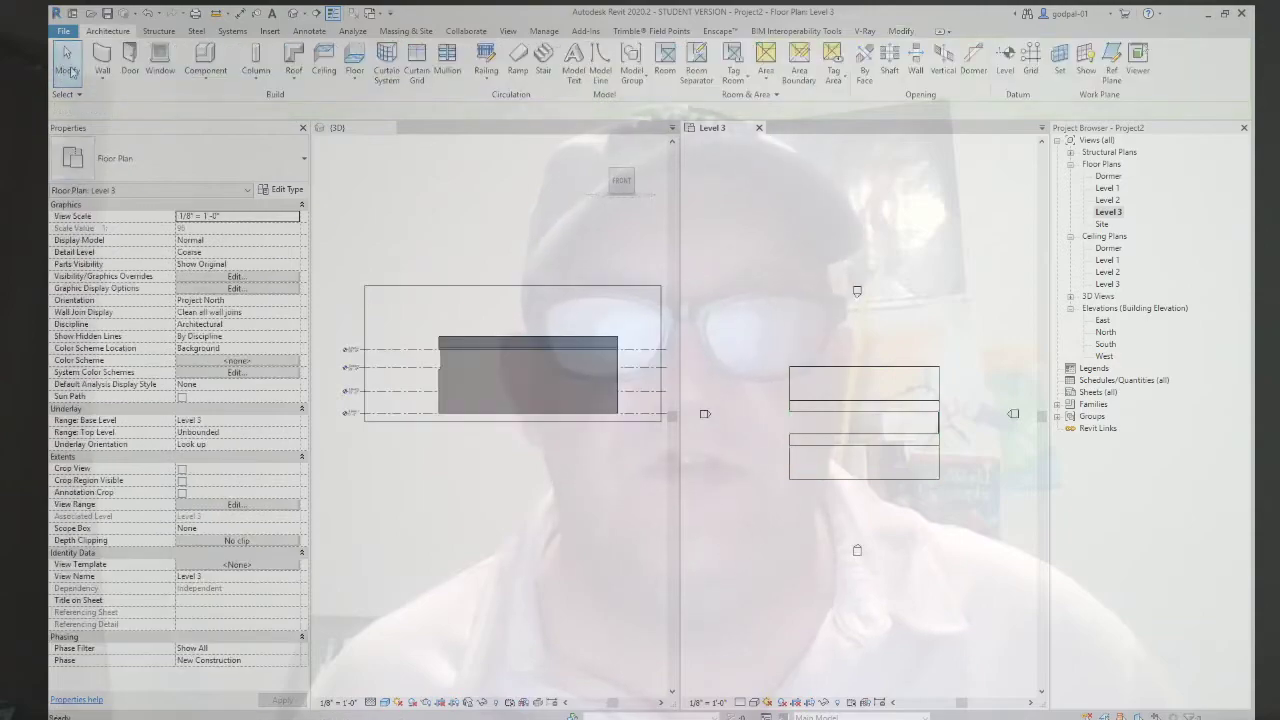
click(601, 158)
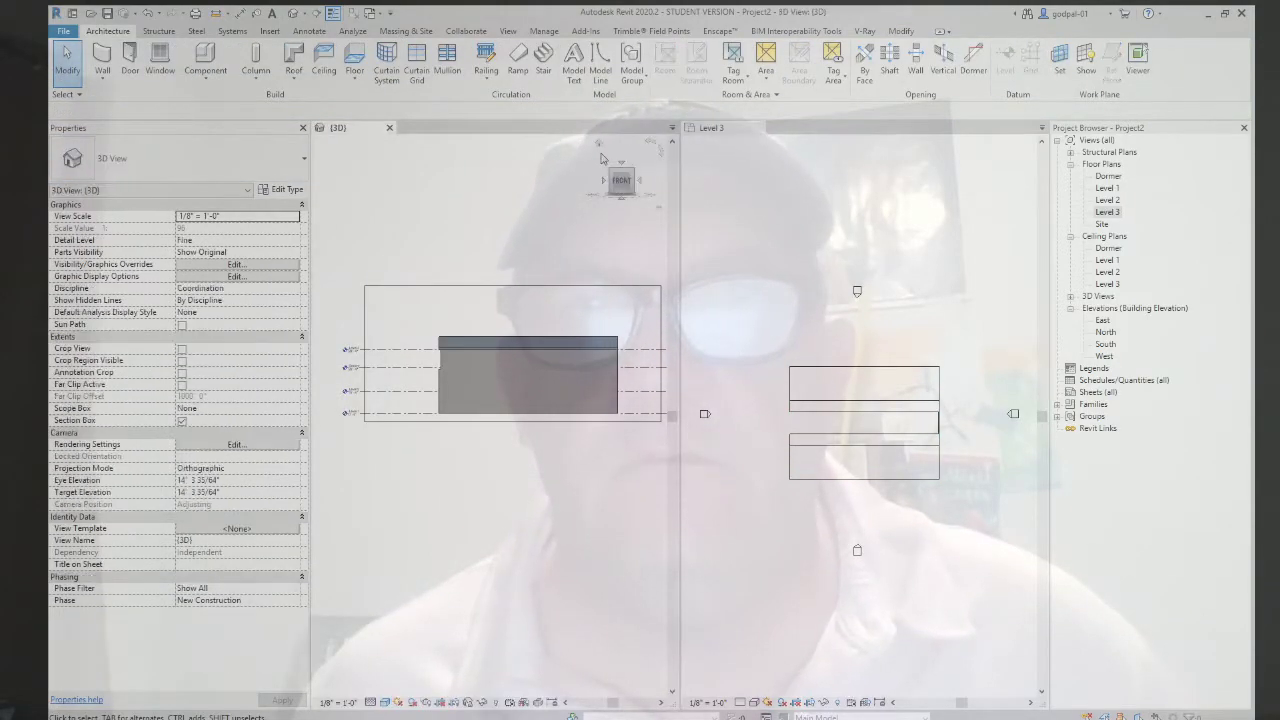
click(598, 147)
scroll(523, 404, up, 5)
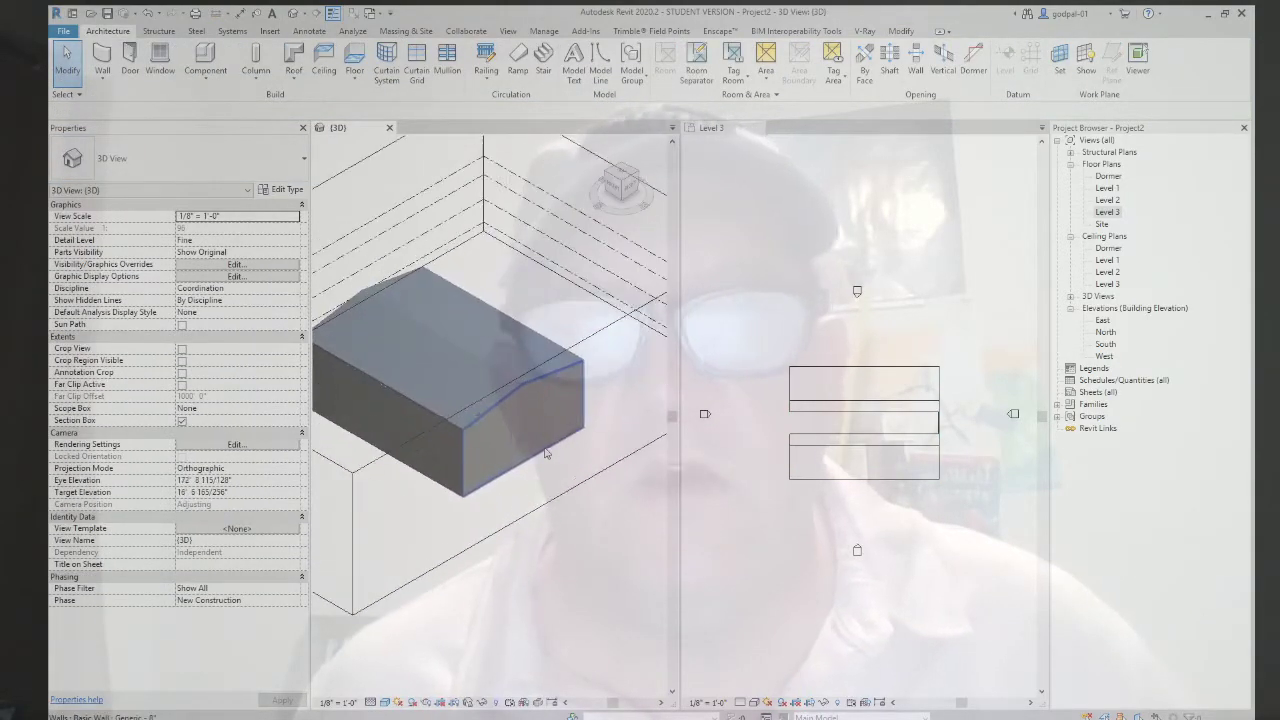
scroll(503, 366, down, 5)
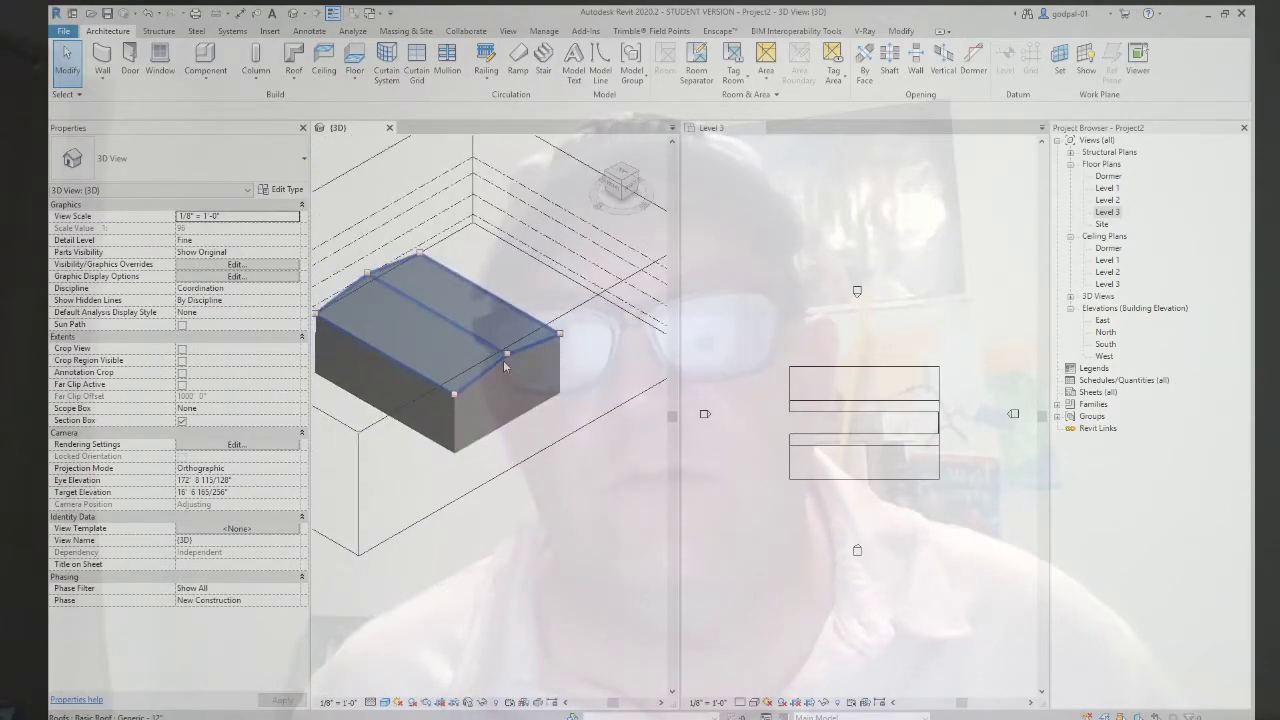
click(880, 421)
click(880, 421)
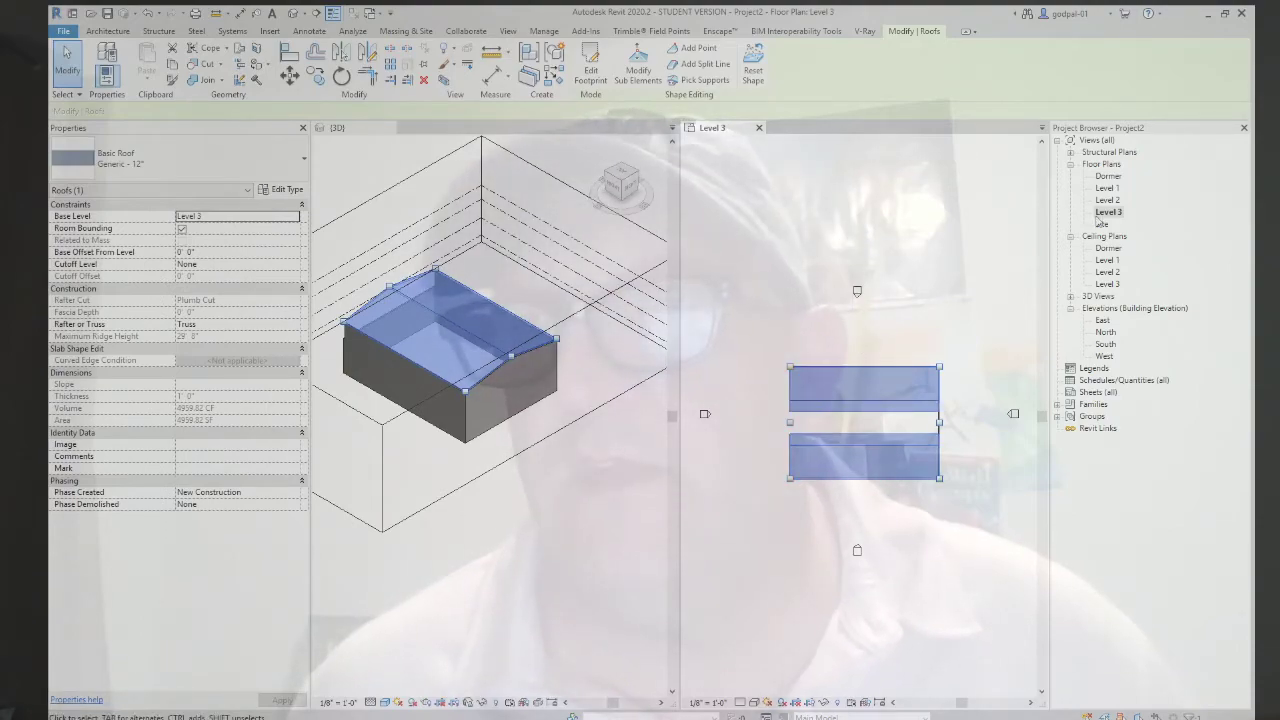
Step: Open the South elevation, select its Level 3 line, and tile all open views with WT
double_click(1105, 344)
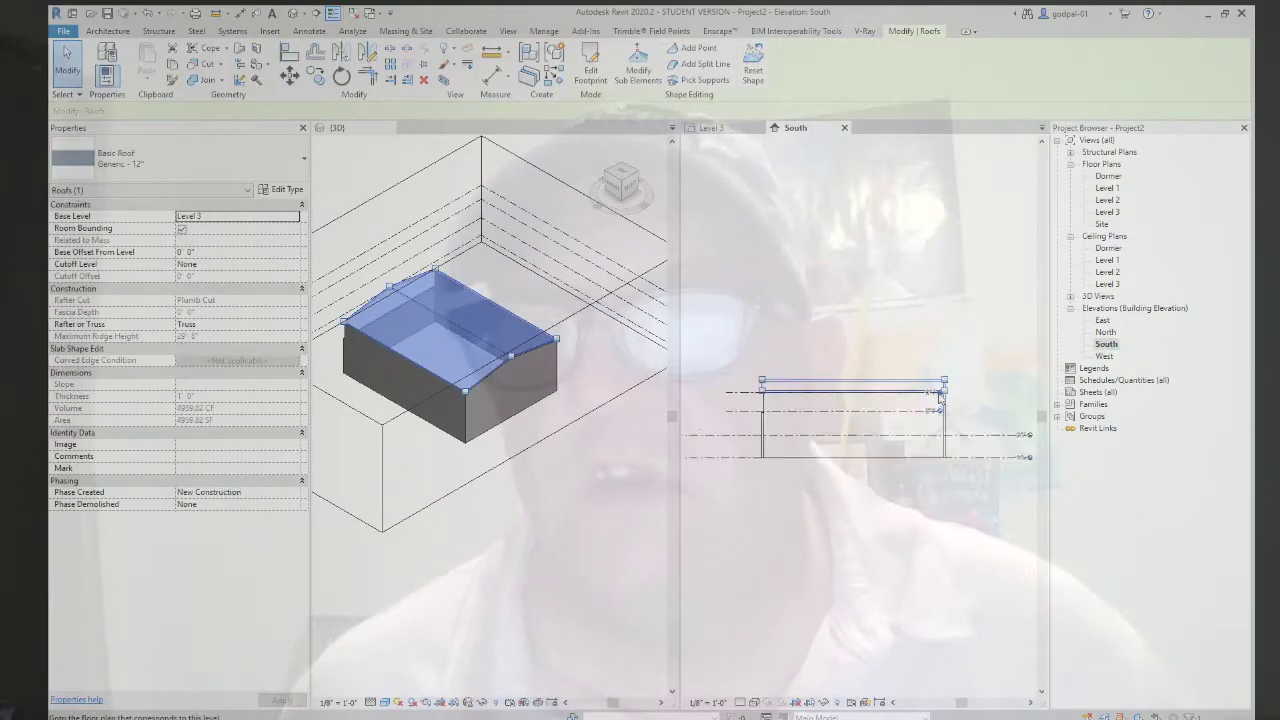
key(Escape)
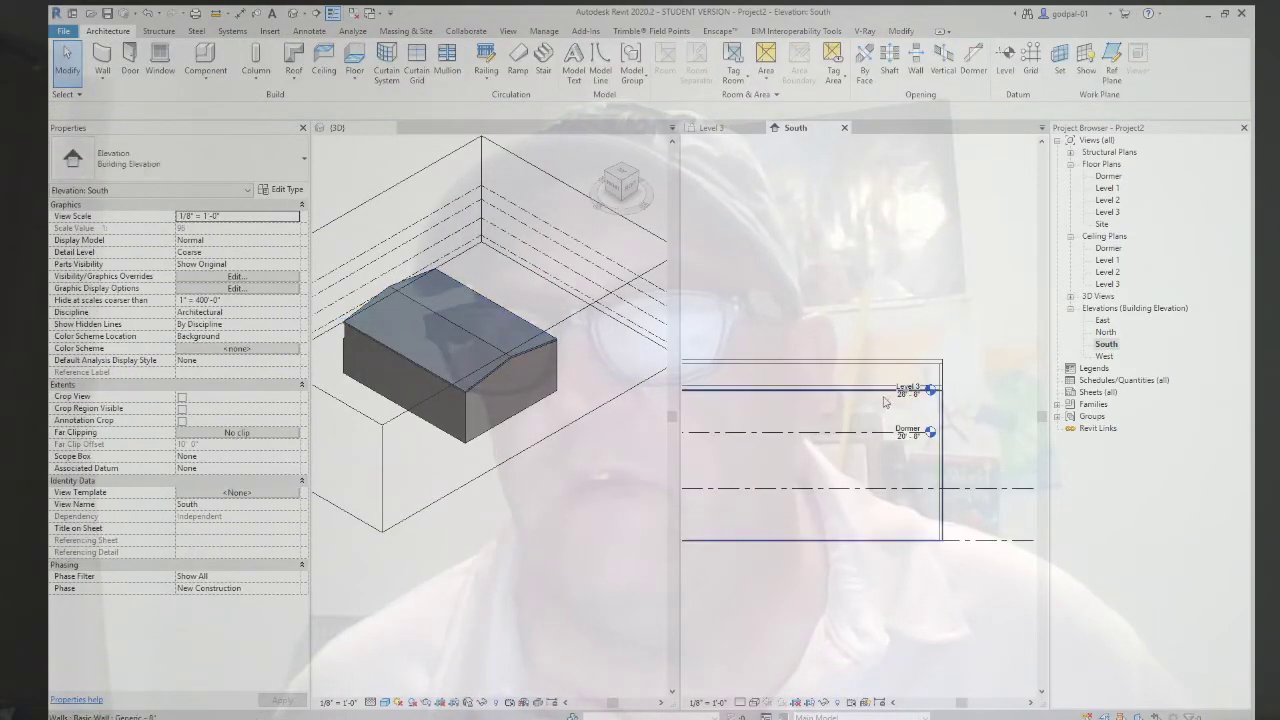
click(882, 400)
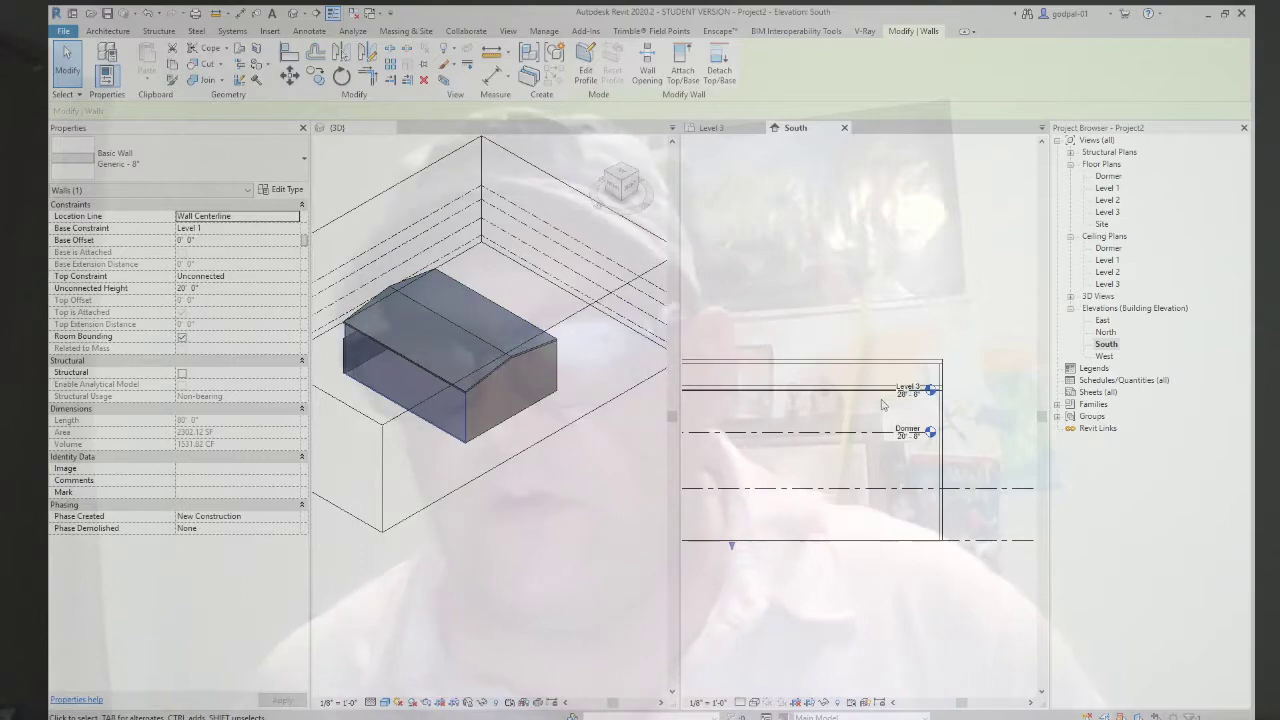
scroll(924, 396, down, 3)
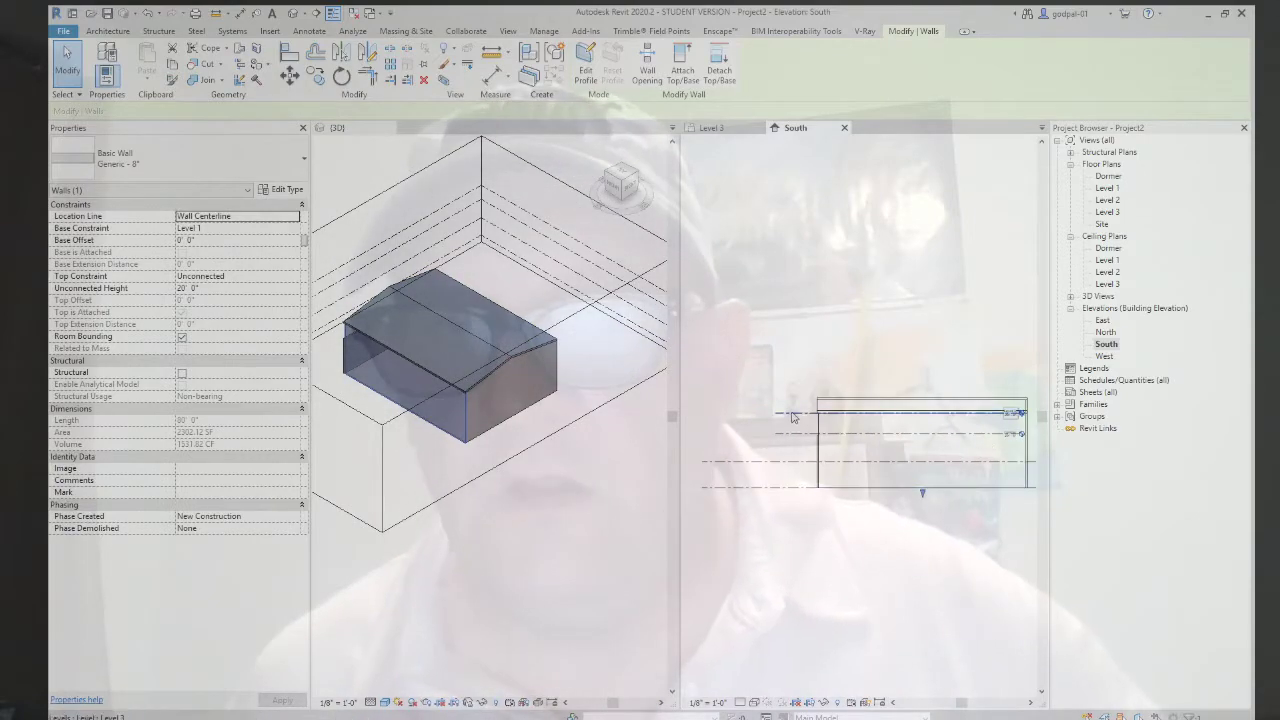
click(793, 414)
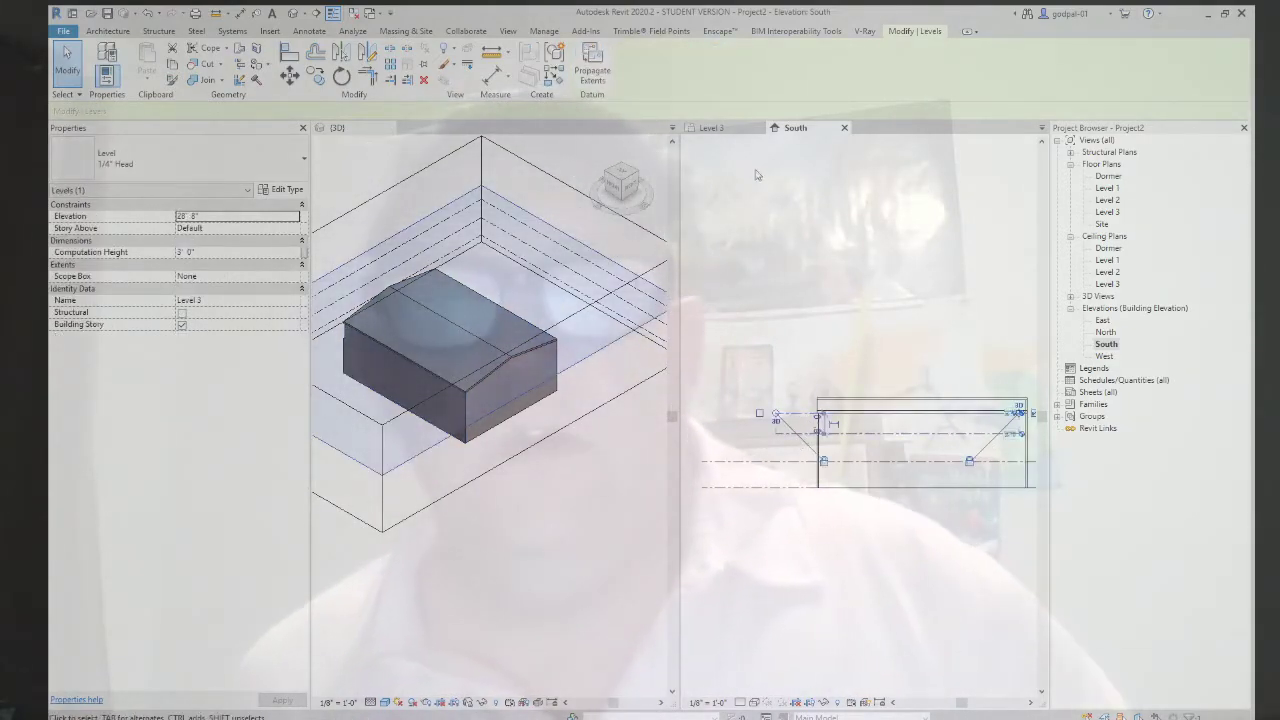
click(726, 130)
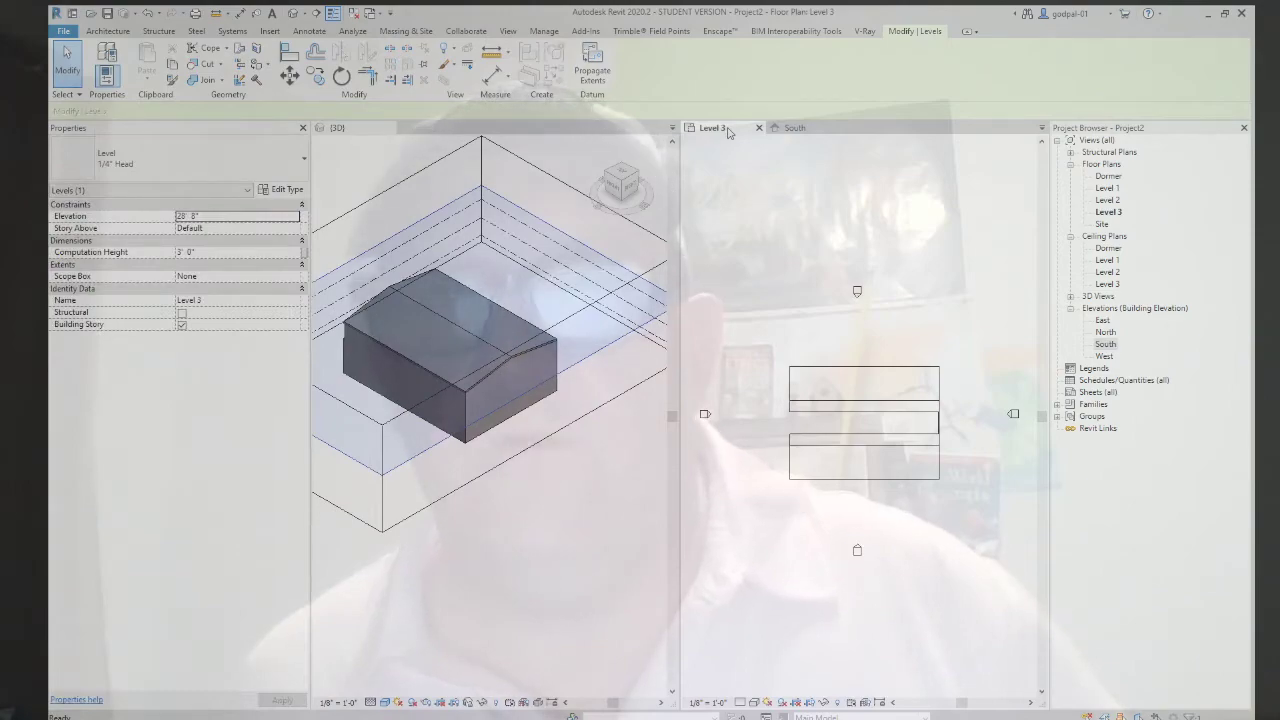
key(w)
key(t)
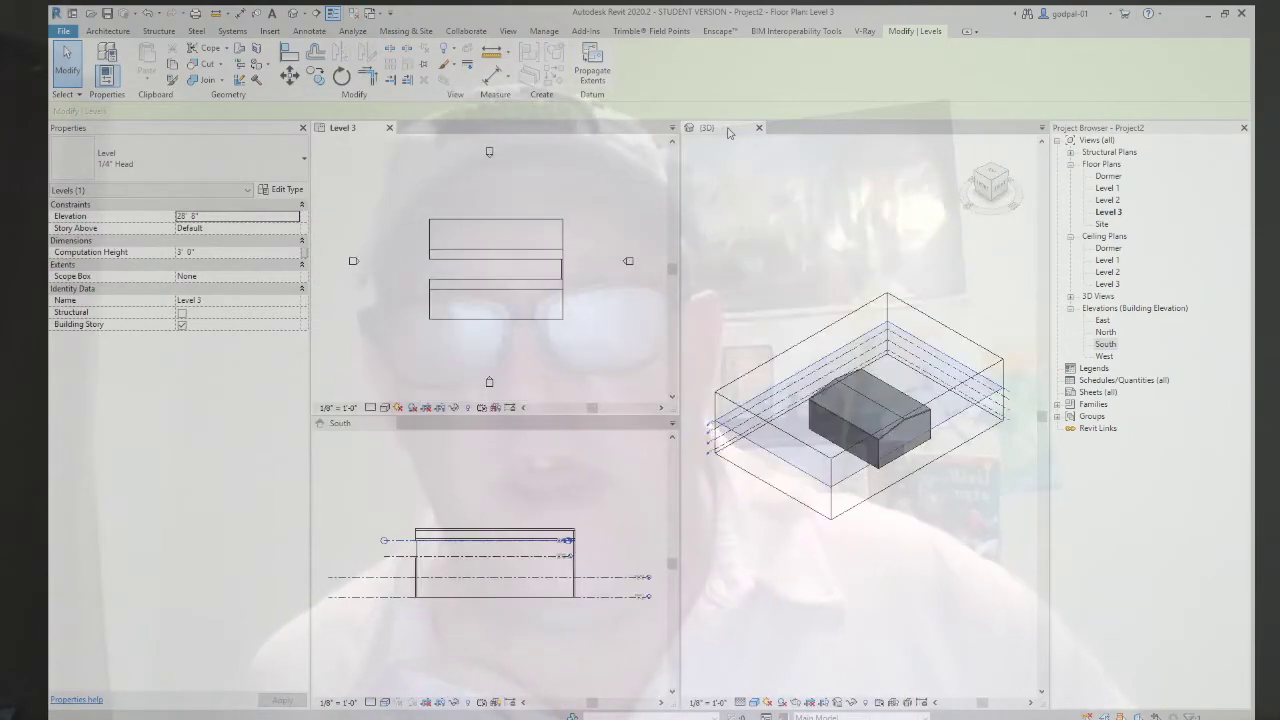
click(395, 545)
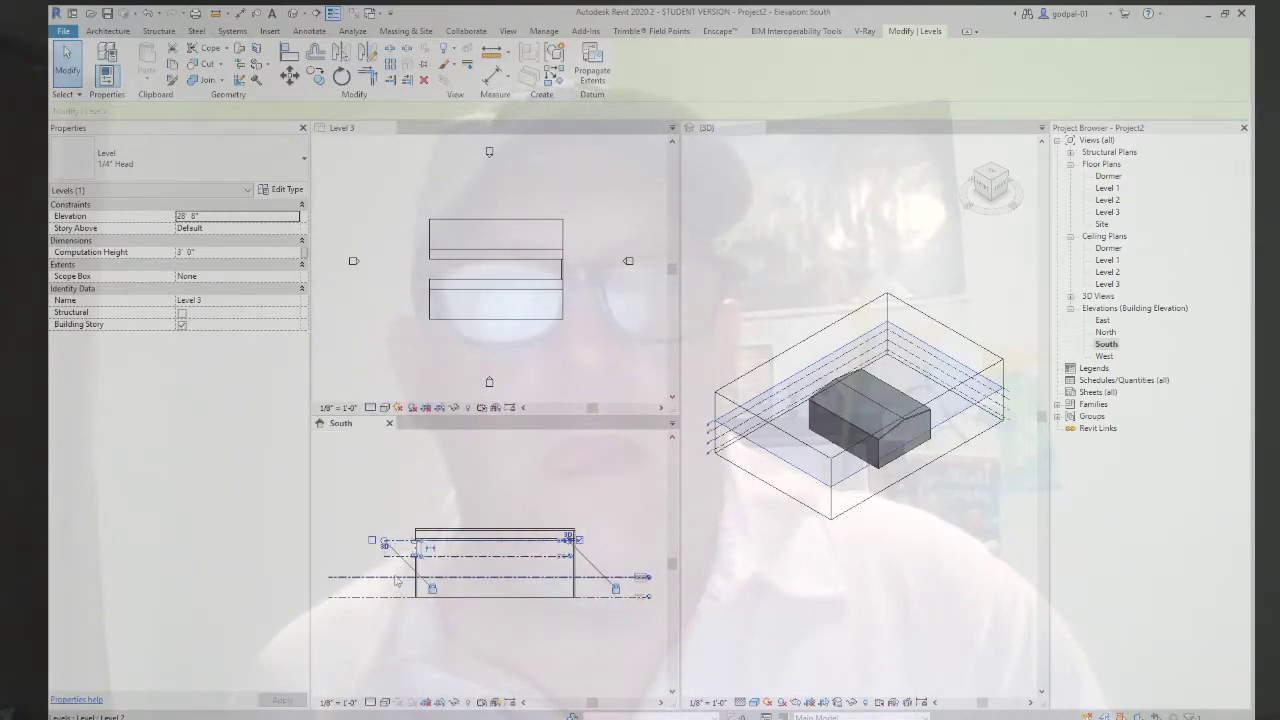
key(Up)
key(Up)
key(Up)
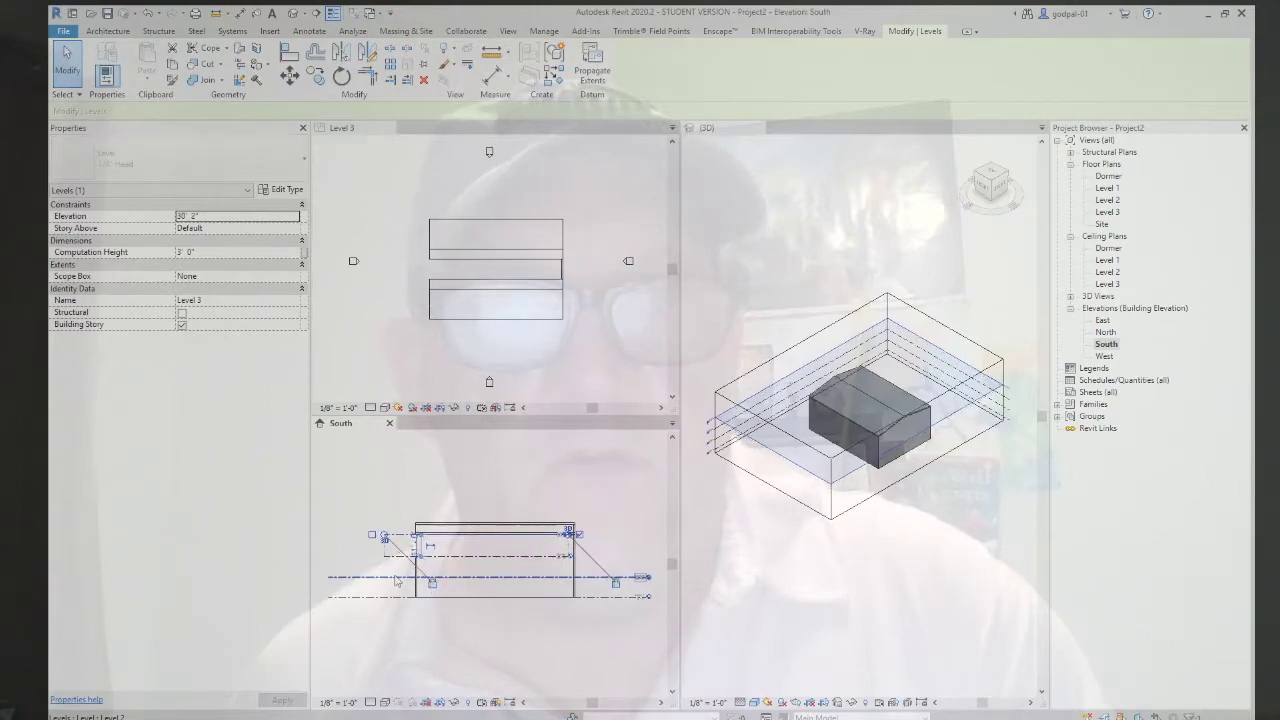
drag(396, 578, 380, 518)
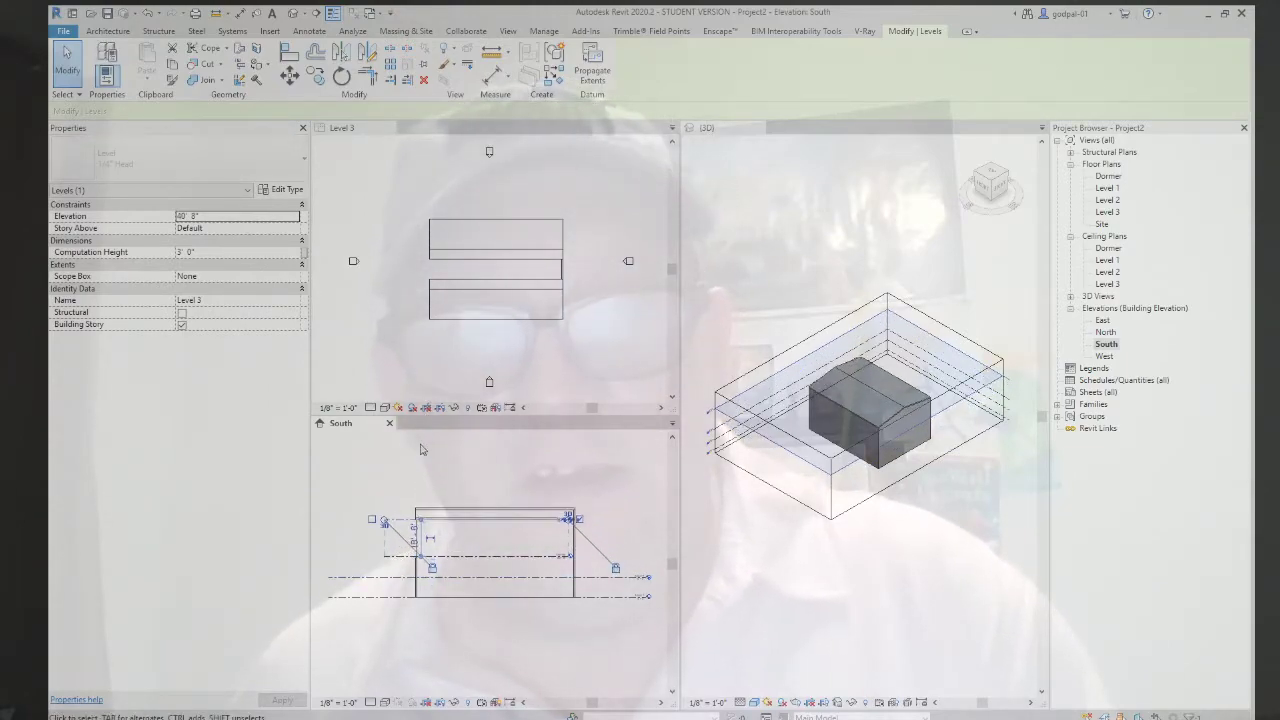
key(ctrl+z)
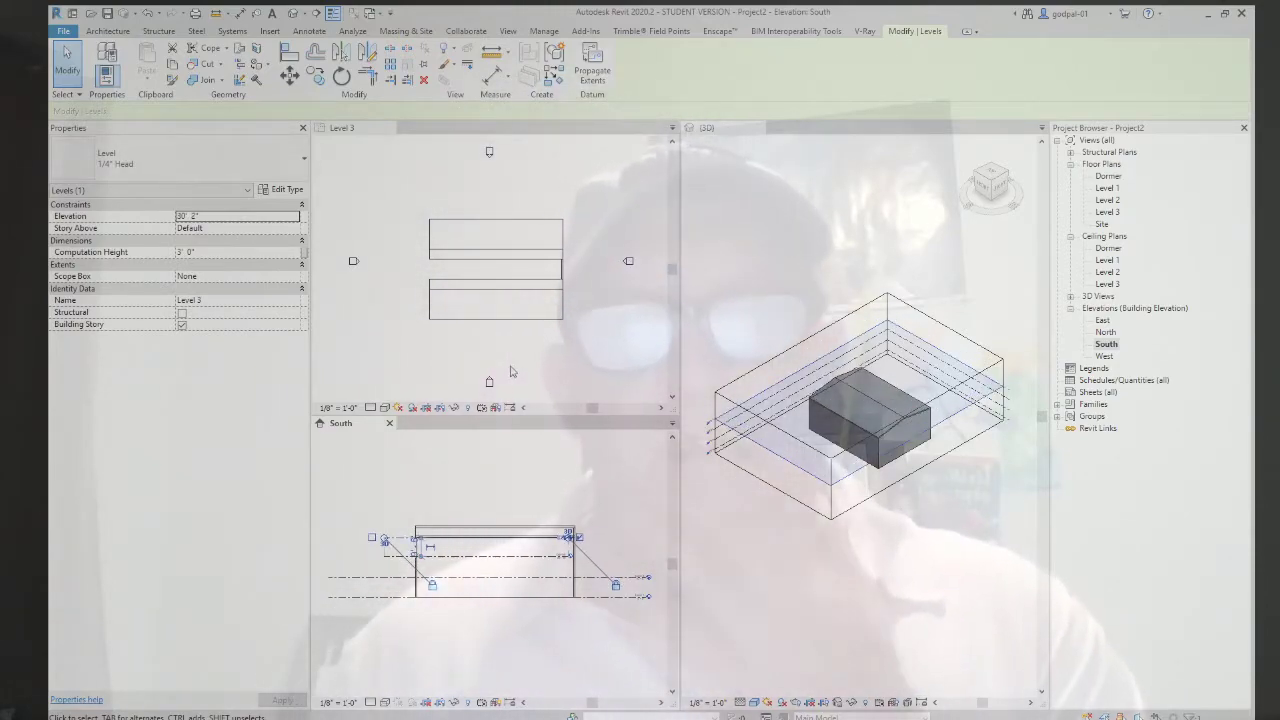
click(511, 285)
click(530, 362)
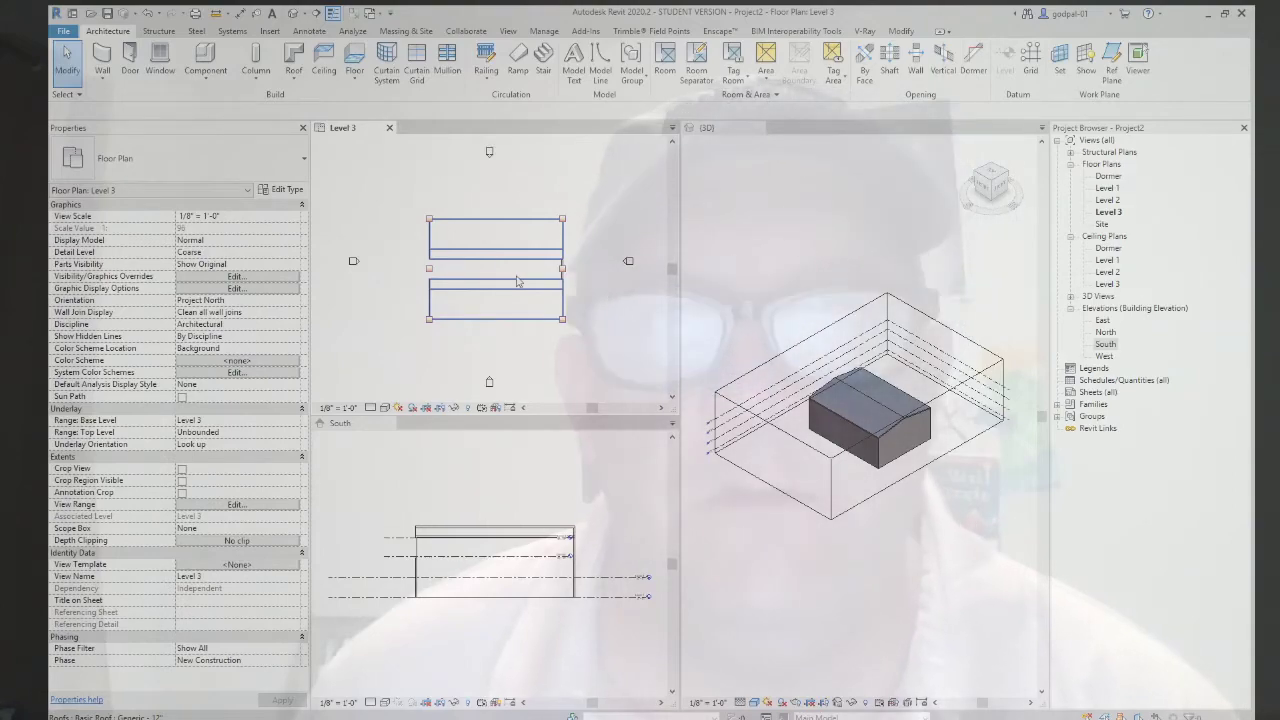
key(Escape)
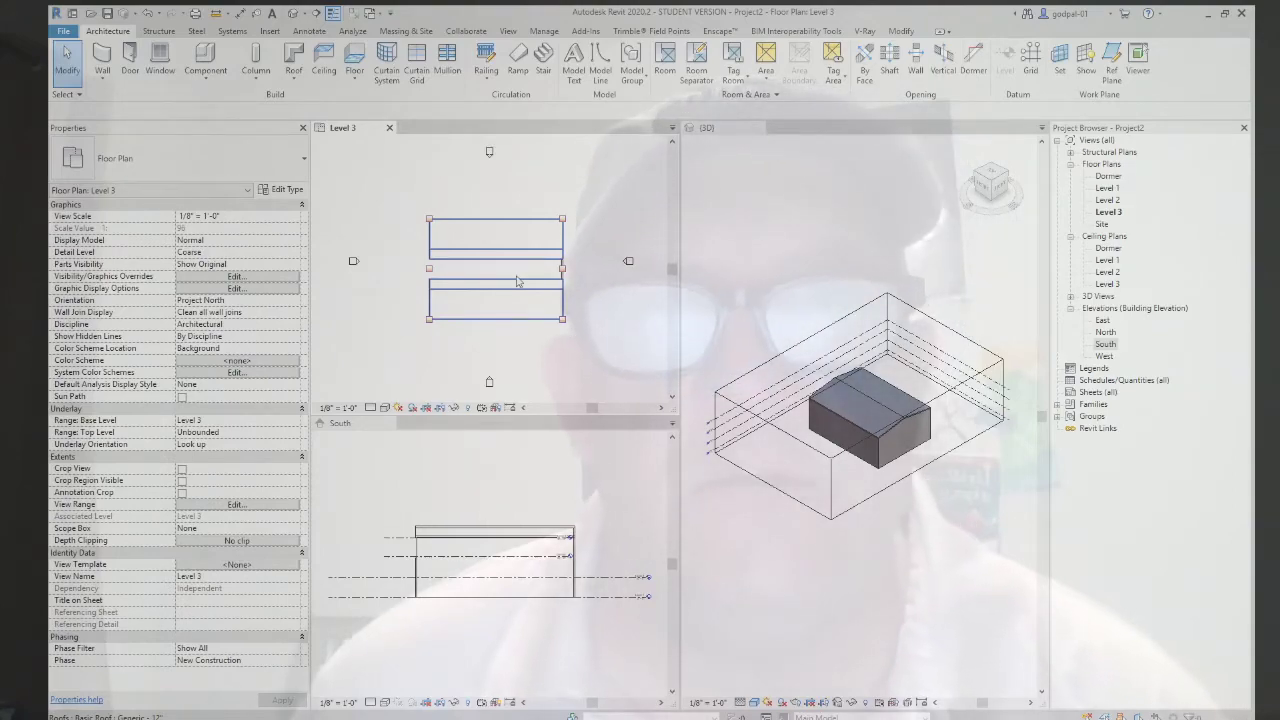
click(447, 257)
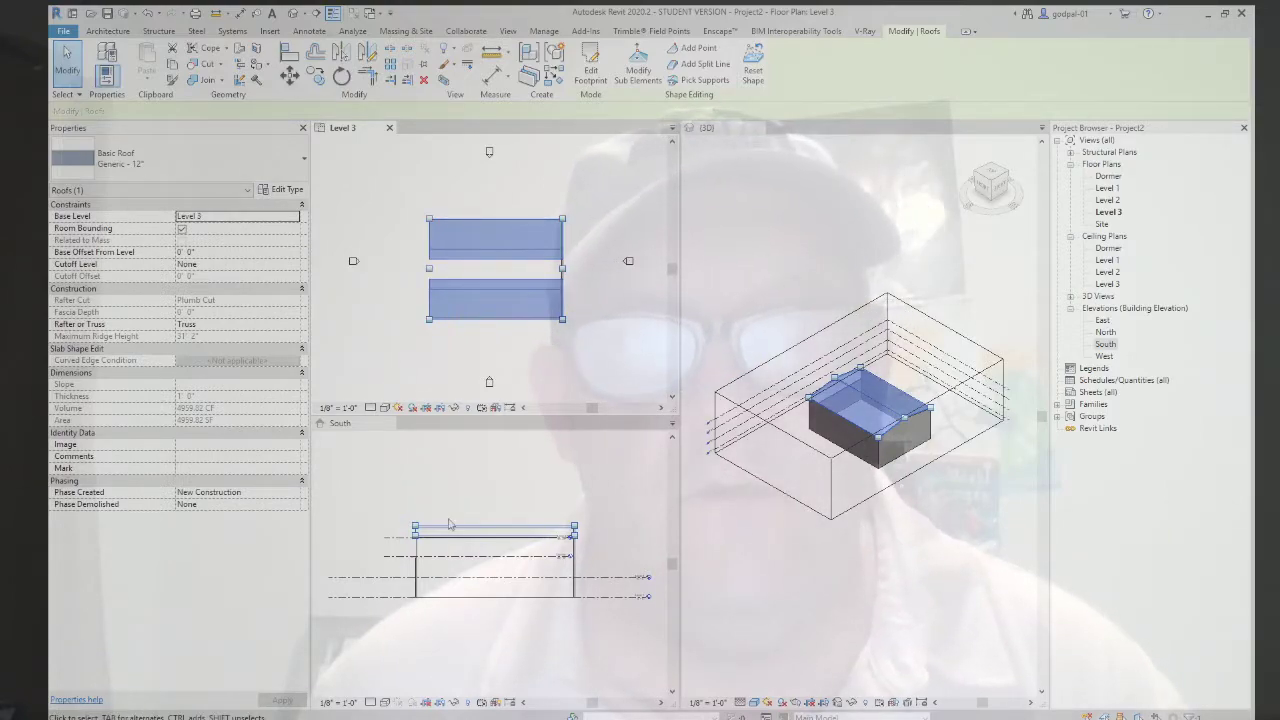
click(394, 542)
click(395, 542)
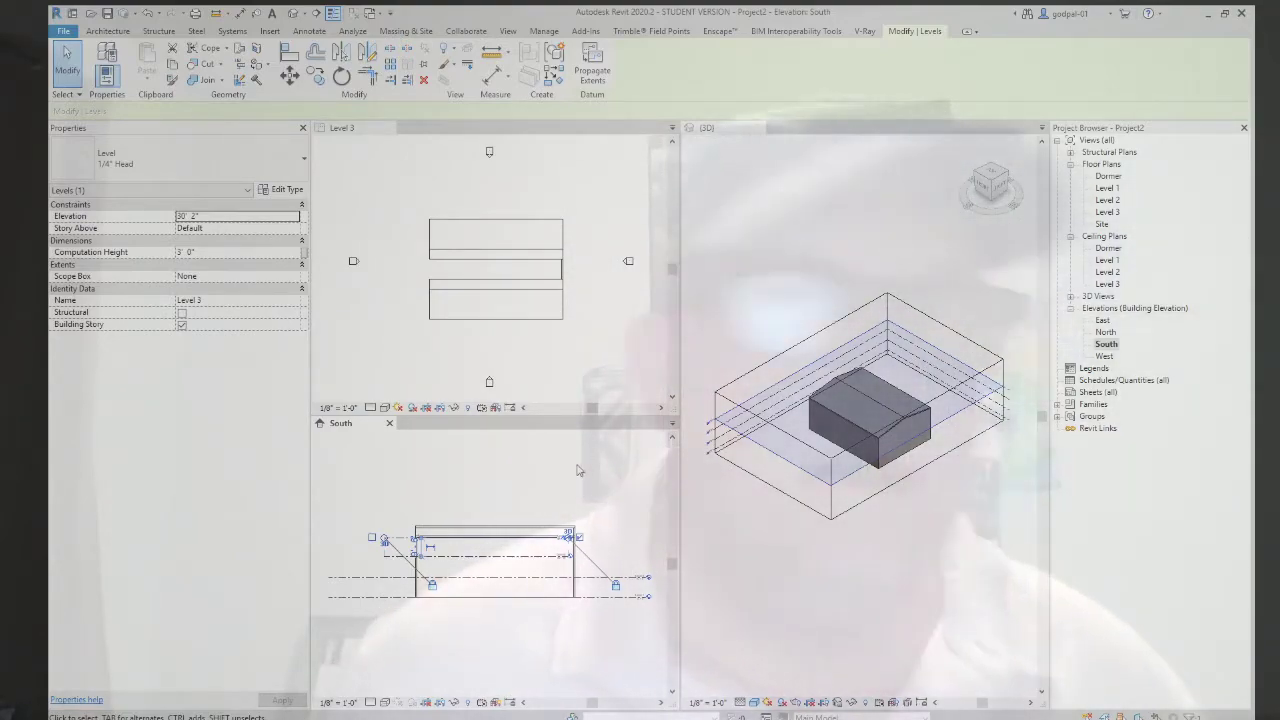
click(607, 222)
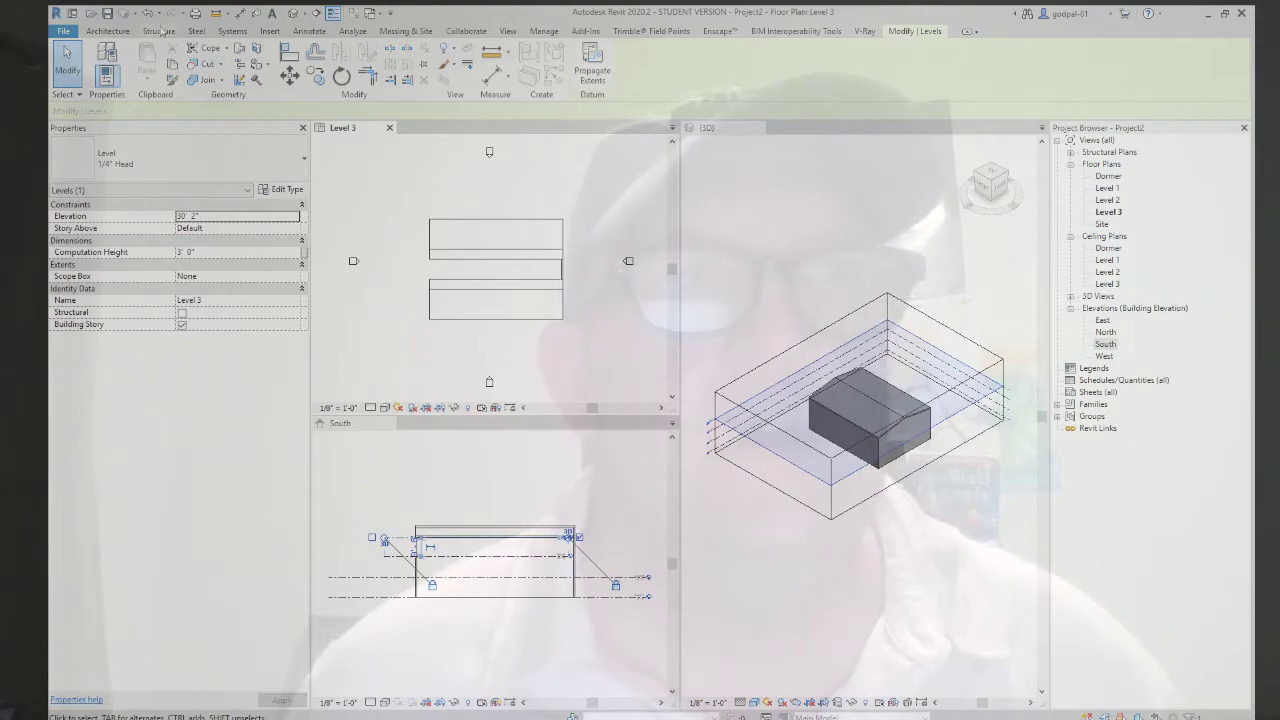
Step: Undo and redo the roof height edits from the Quick Access Toolbar
click(150, 14)
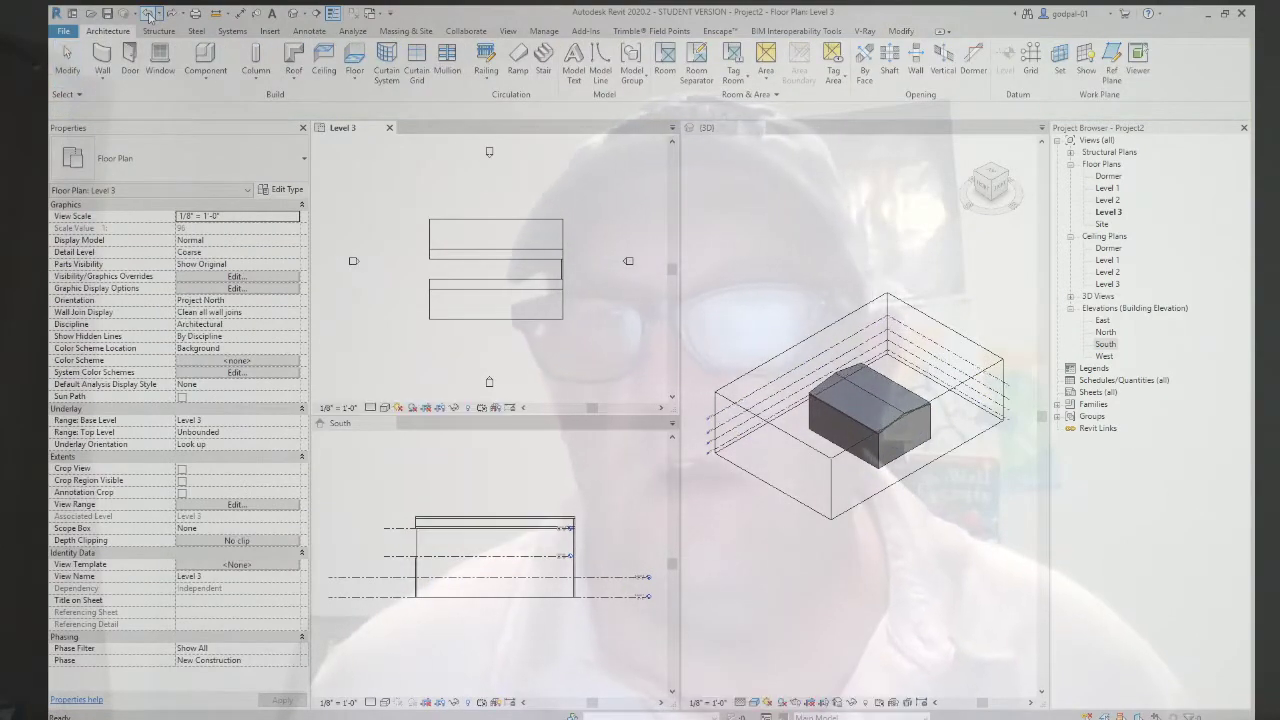
click(150, 14)
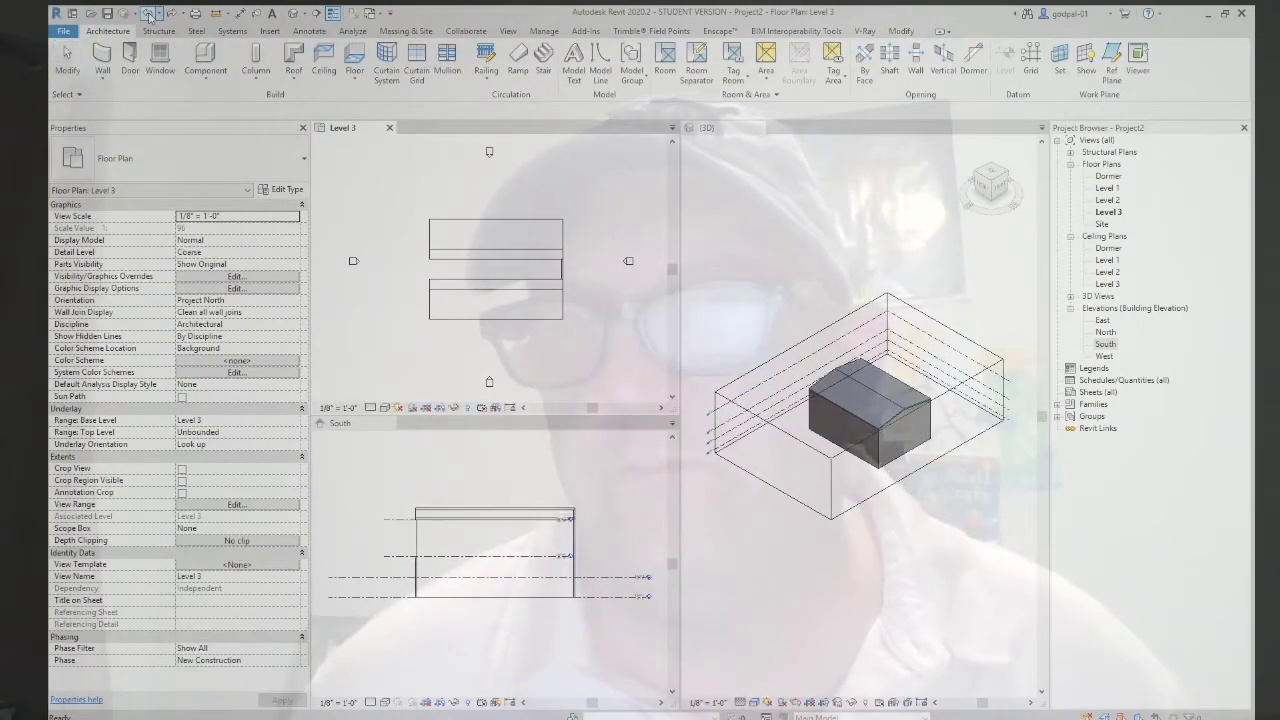
click(150, 14)
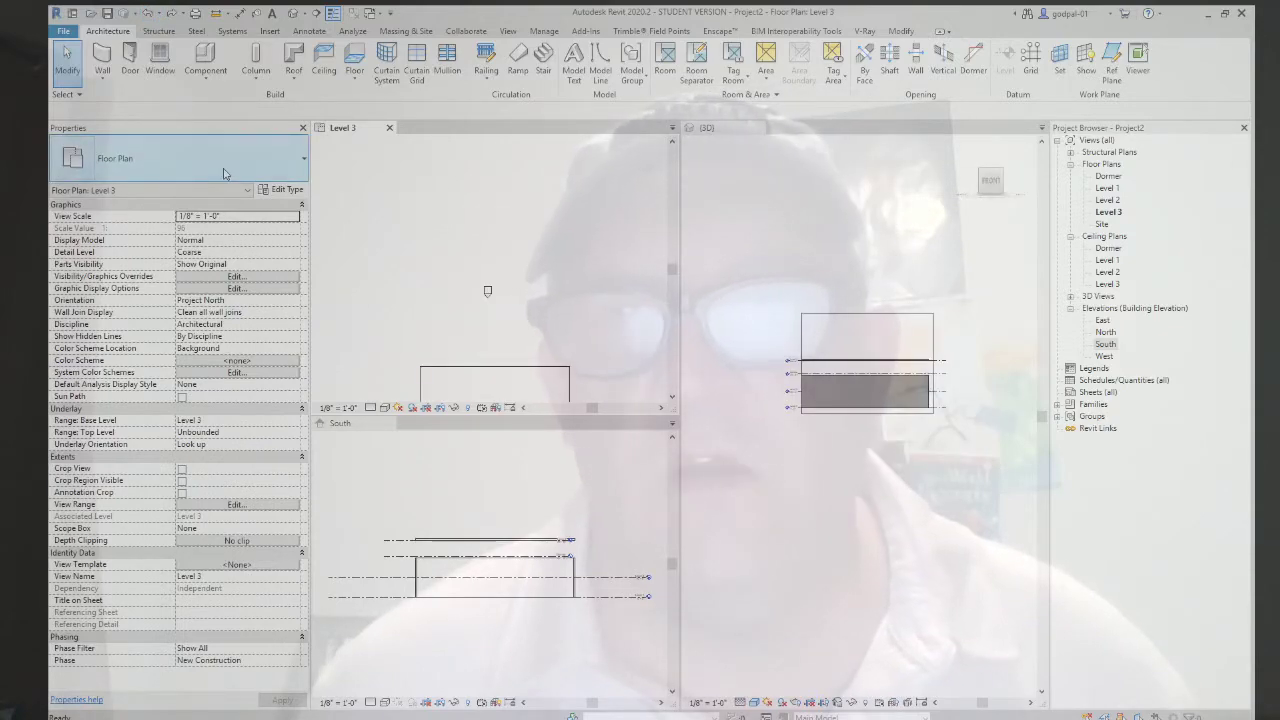
click(168, 15)
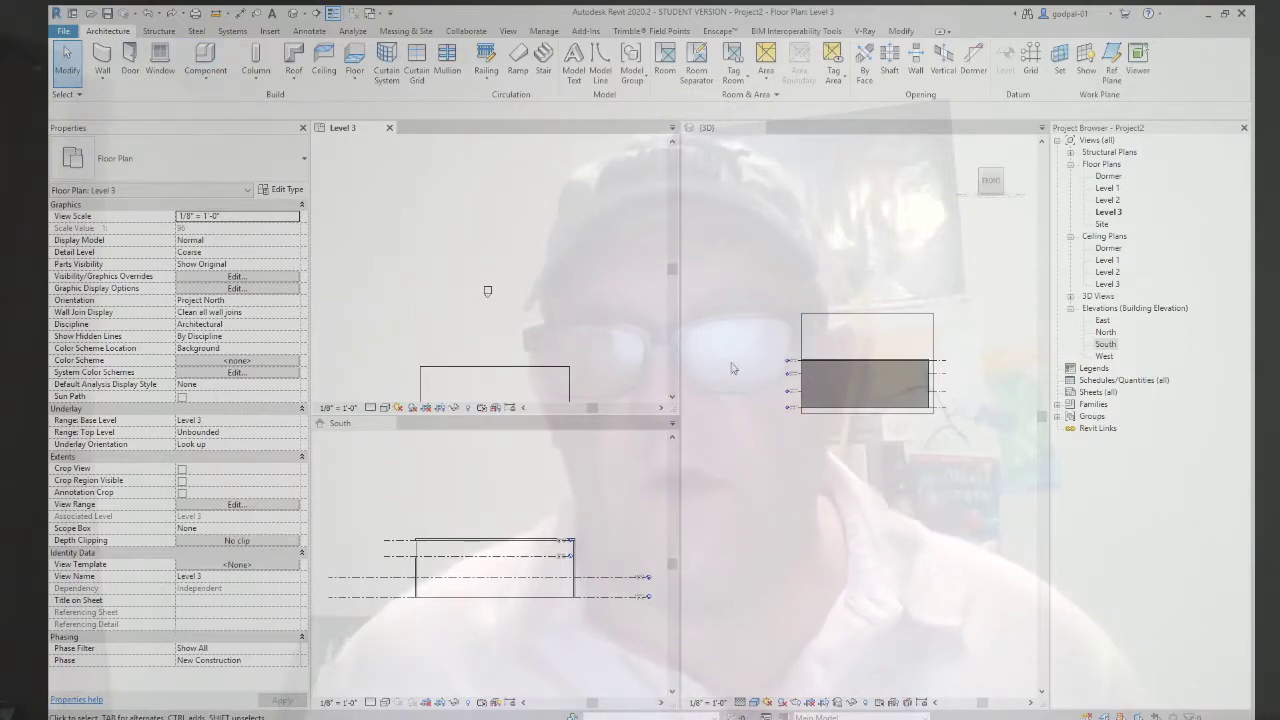
Step: Activate the 3D view and orbit the model into an isometric angle
click(580, 491)
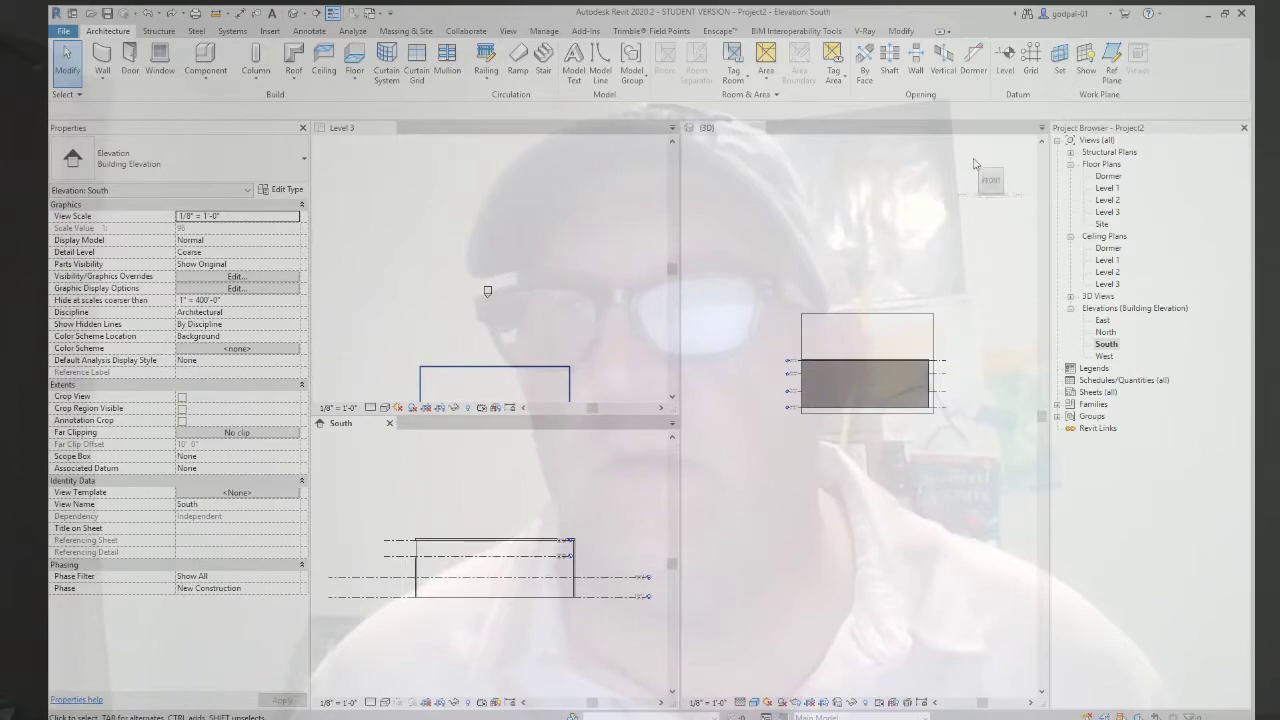
click(925, 348)
shift+middle_drag(925, 348, 806, 529)
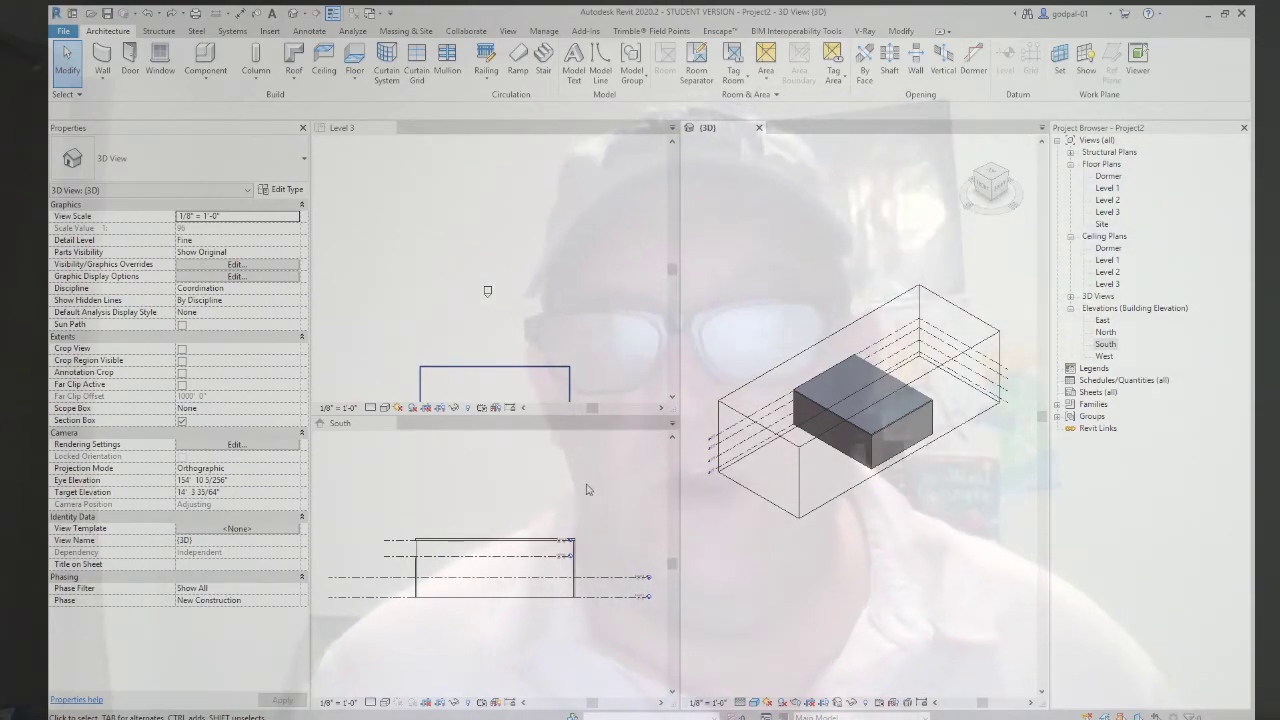
Step: Open the Level 1 floor plan from the Project Browser
click(608, 323)
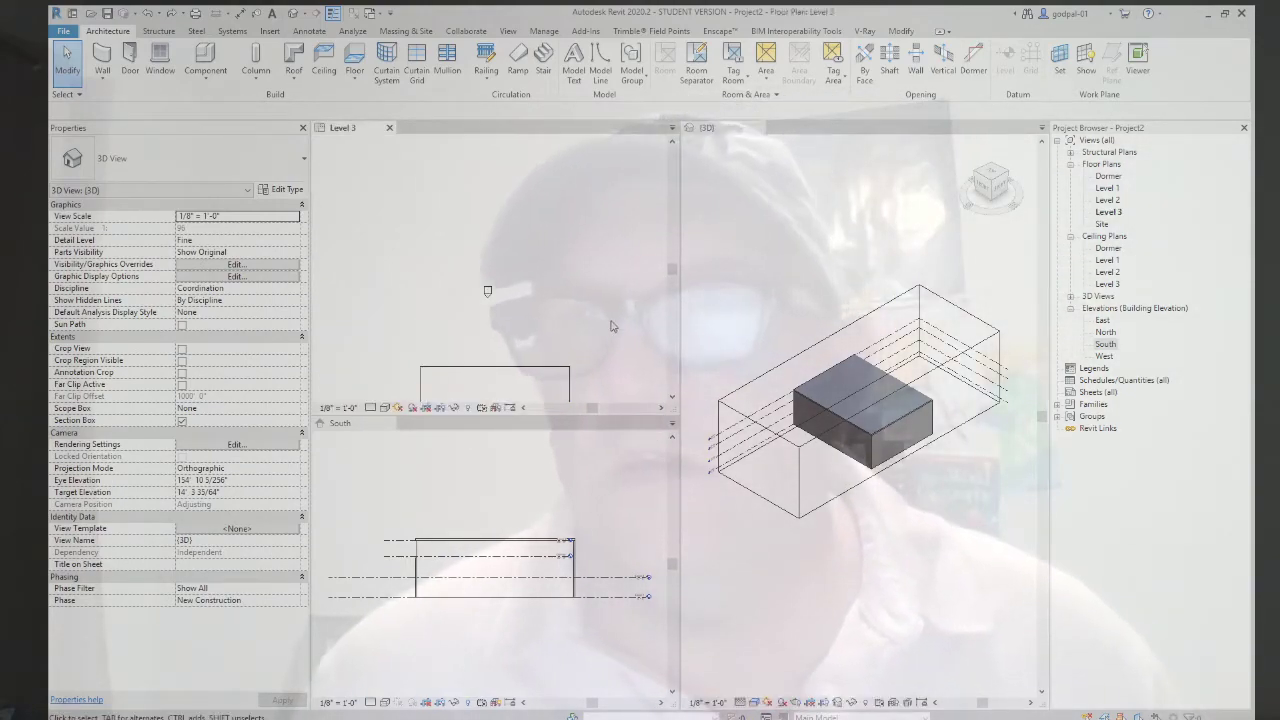
double_click(1107, 188)
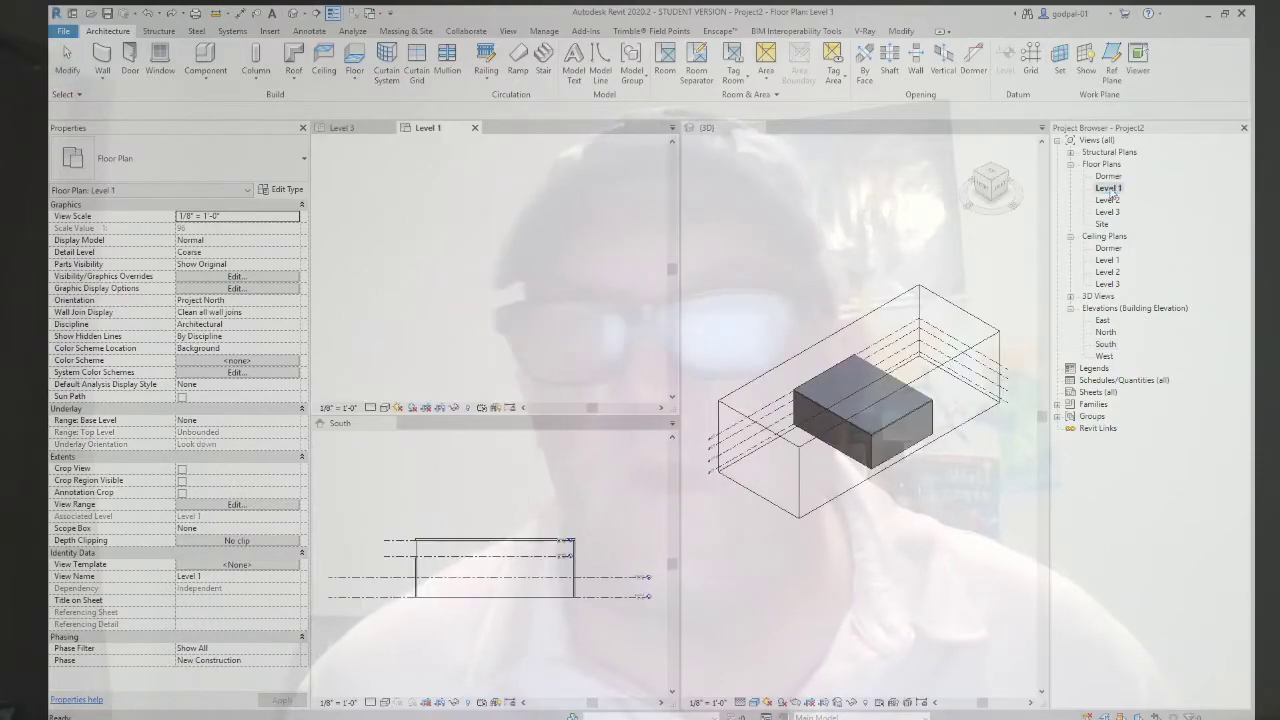
Step: Zoom Level 1 to fit and draw an L-shaped Generic - 8" wall from the bottom midpoint to the right wall
key(z)
key(f)
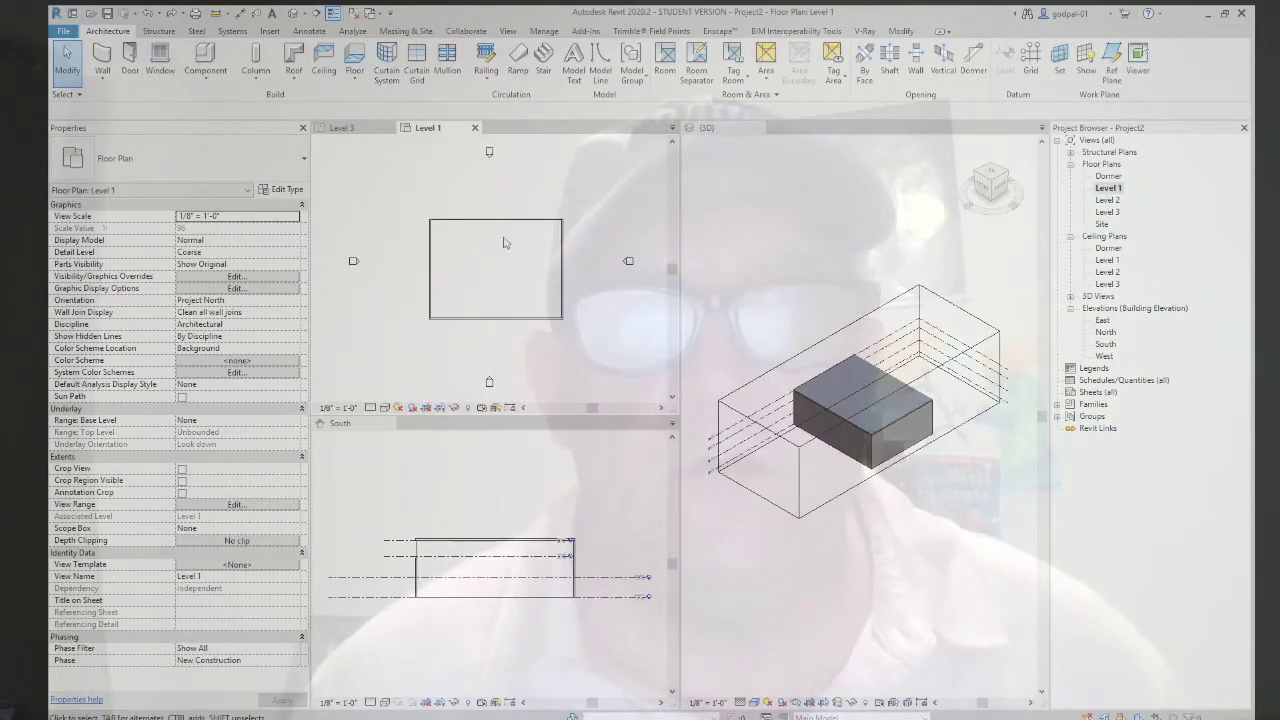
key(w)
key(a)
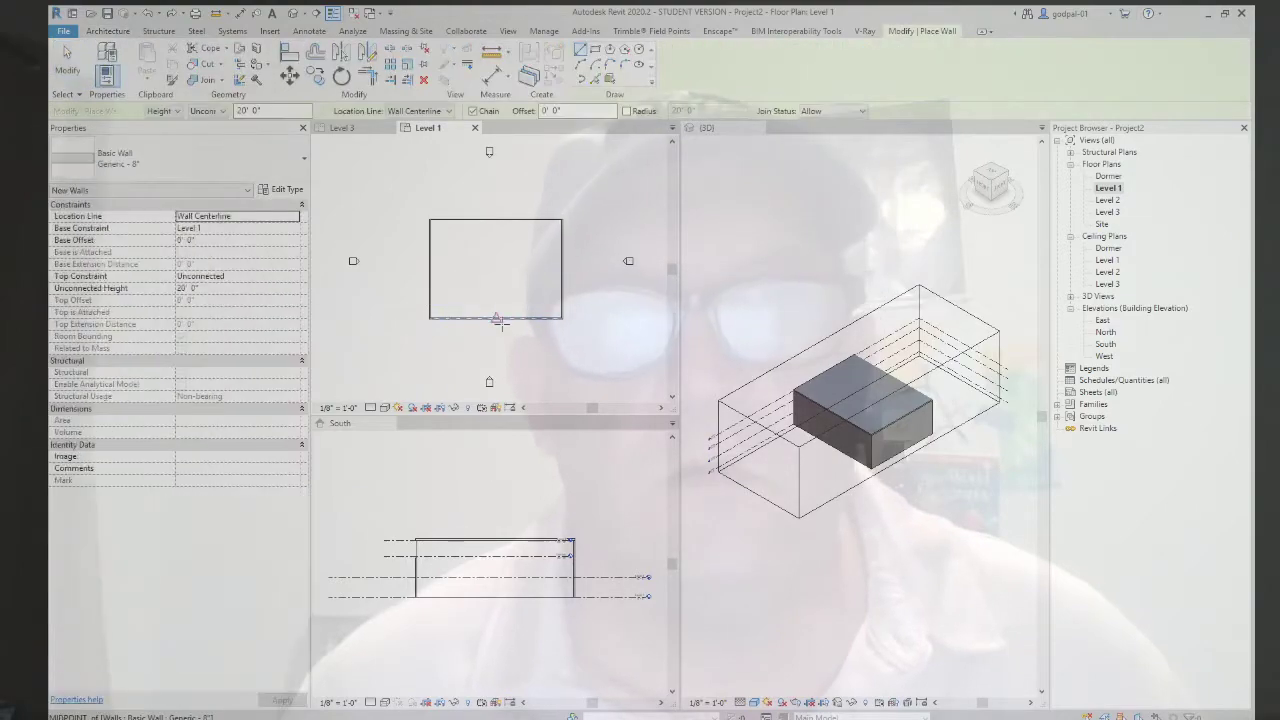
click(496, 318)
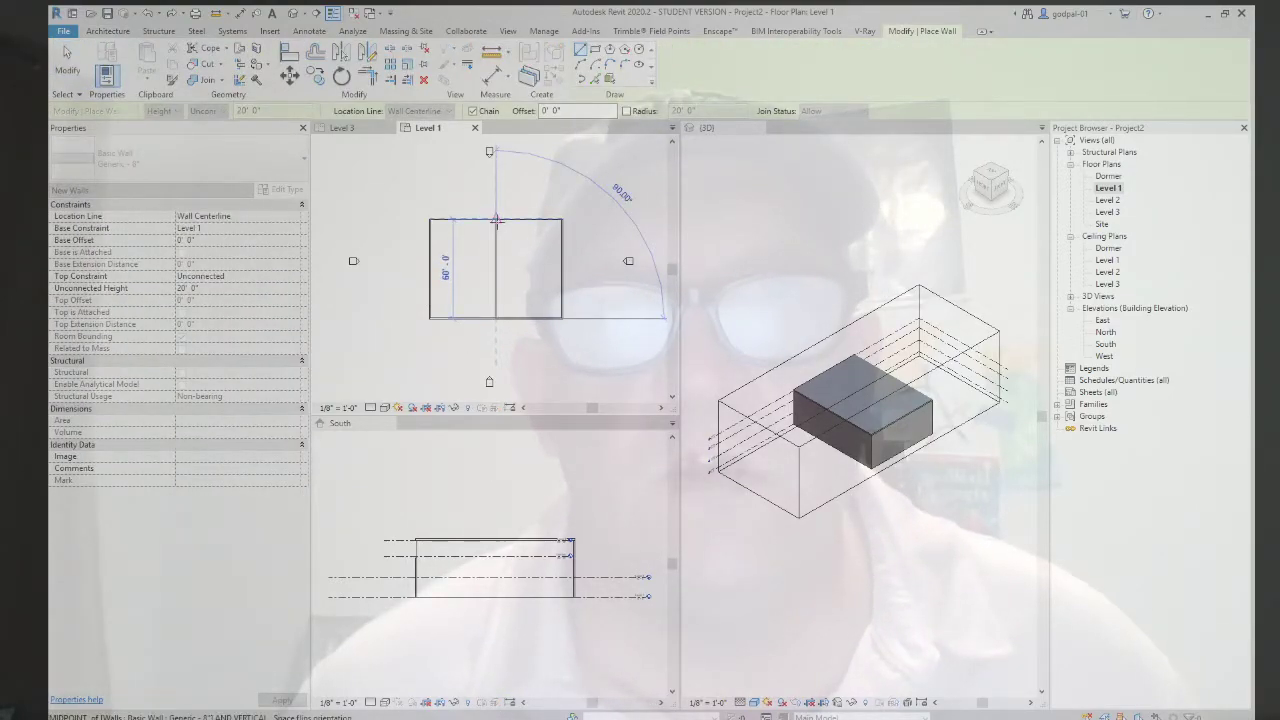
click(496, 272)
click(560, 272)
key(Escape)
key(Escape)
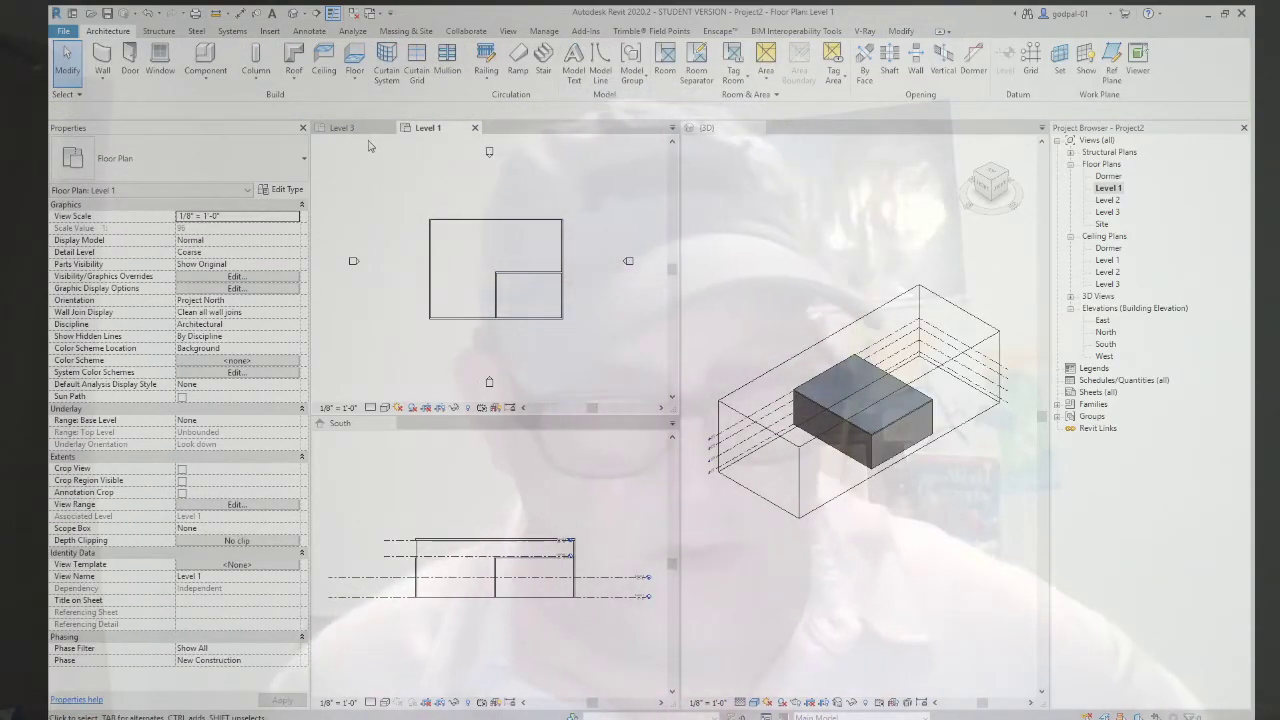
Step: Tile and zoom all views with WT and ZA, and set Level 3's underlay base to Level 1
key(w)
key(t)
key(z)
key(a)
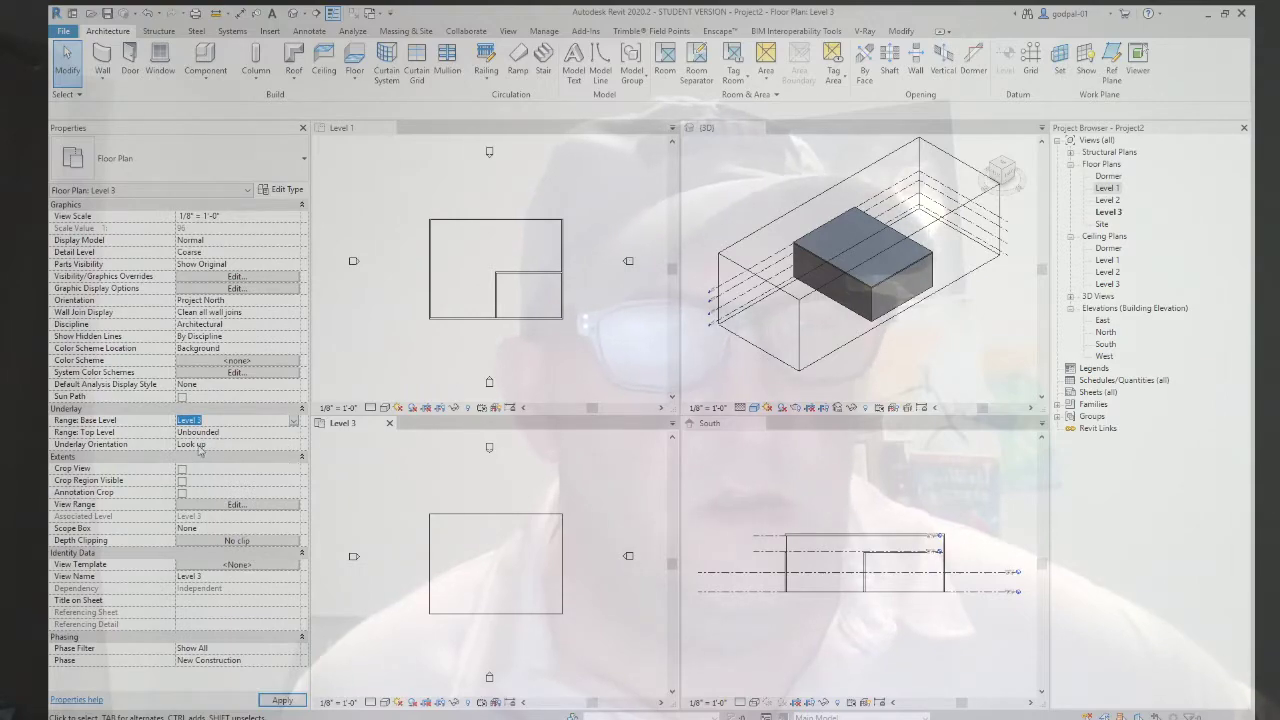
key(Up)
key(Up)
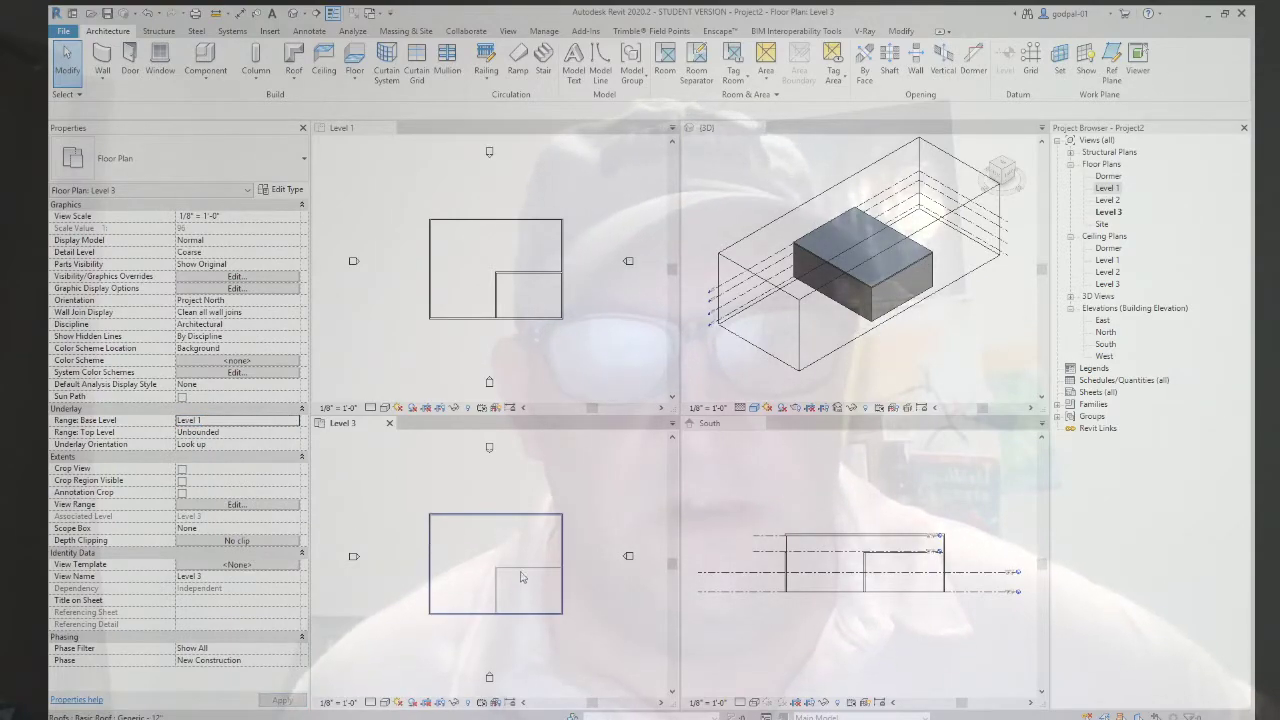
Step: Select the Level 3 roof and try Pick Supports, then cancel it
click(513, 573)
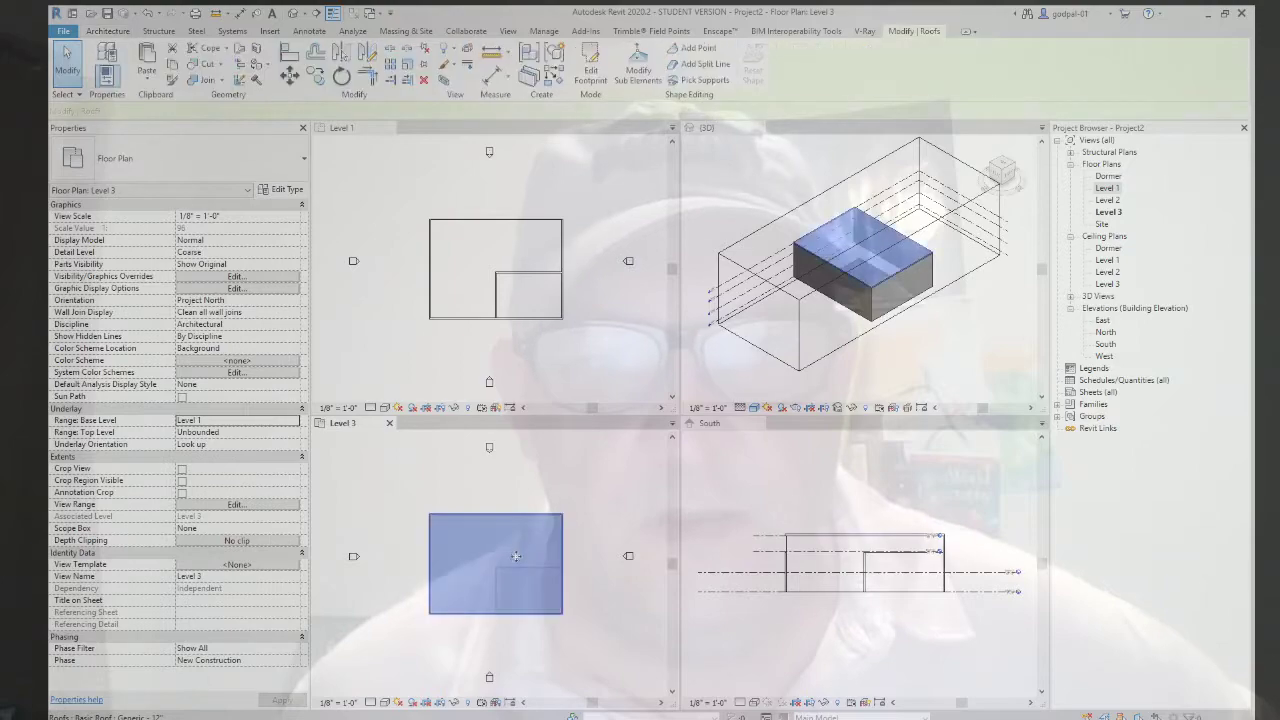
click(594, 600)
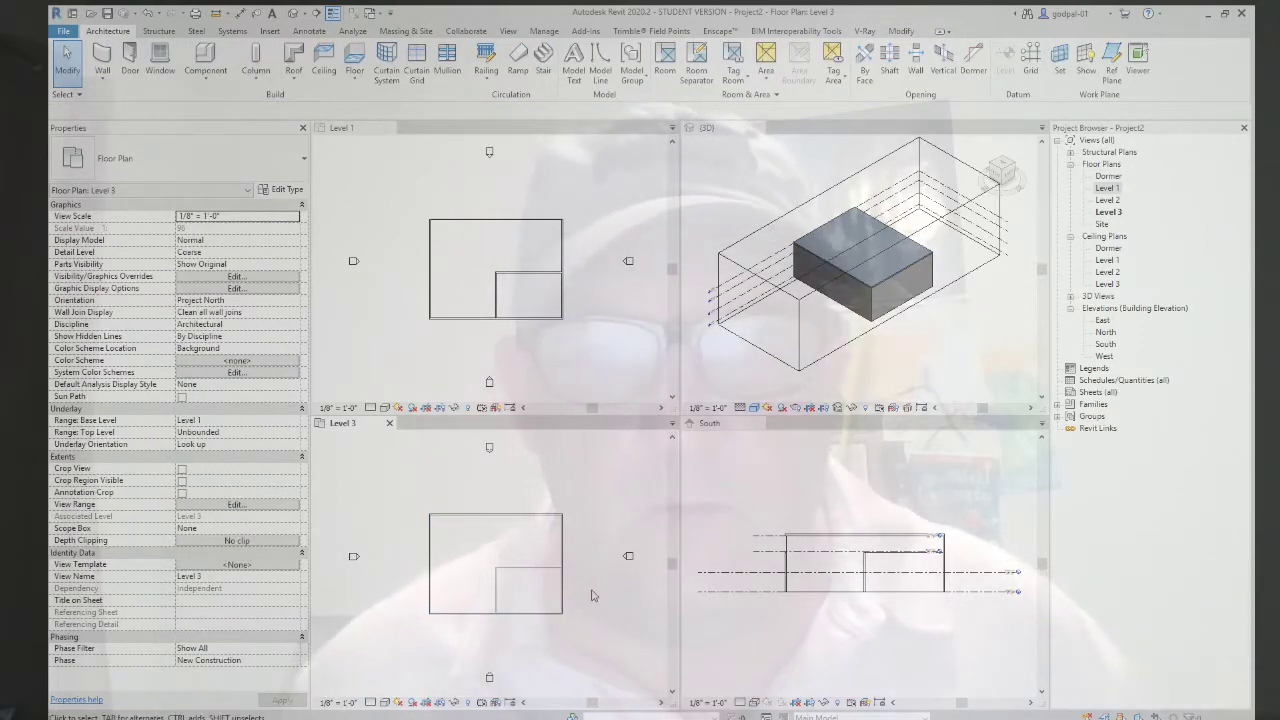
click(500, 549)
click(683, 85)
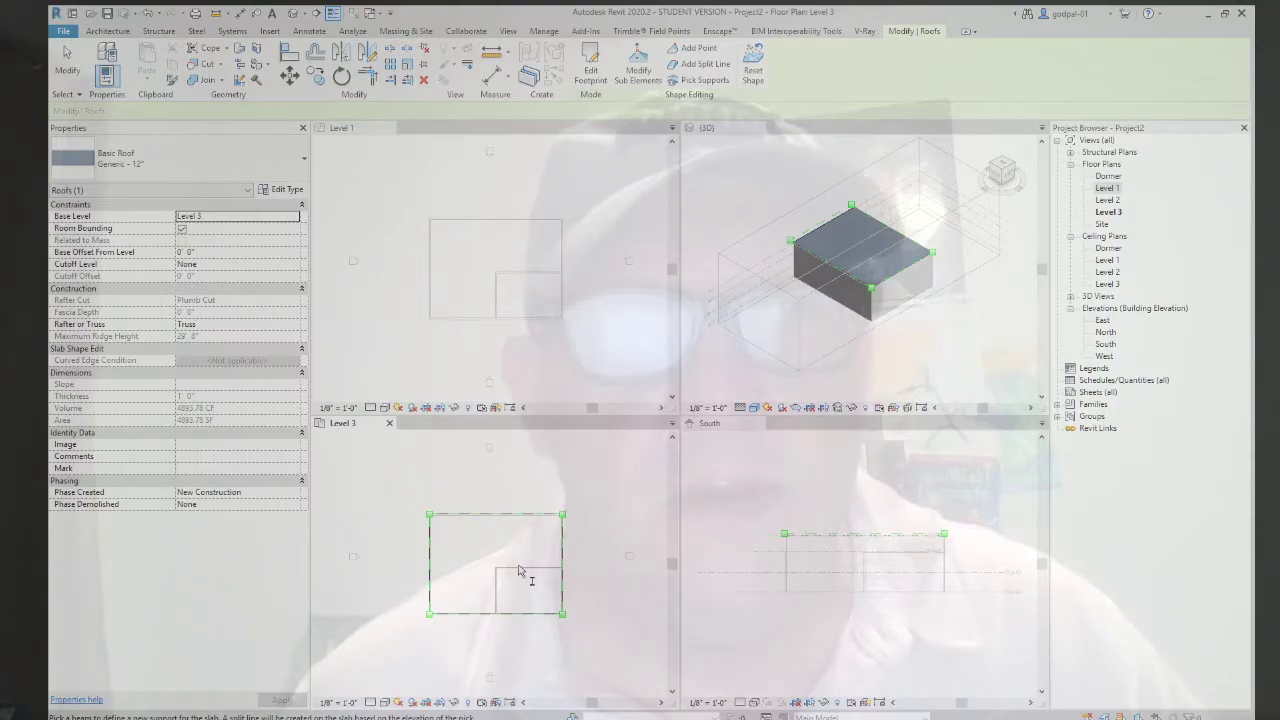
key(Escape)
key(Escape)
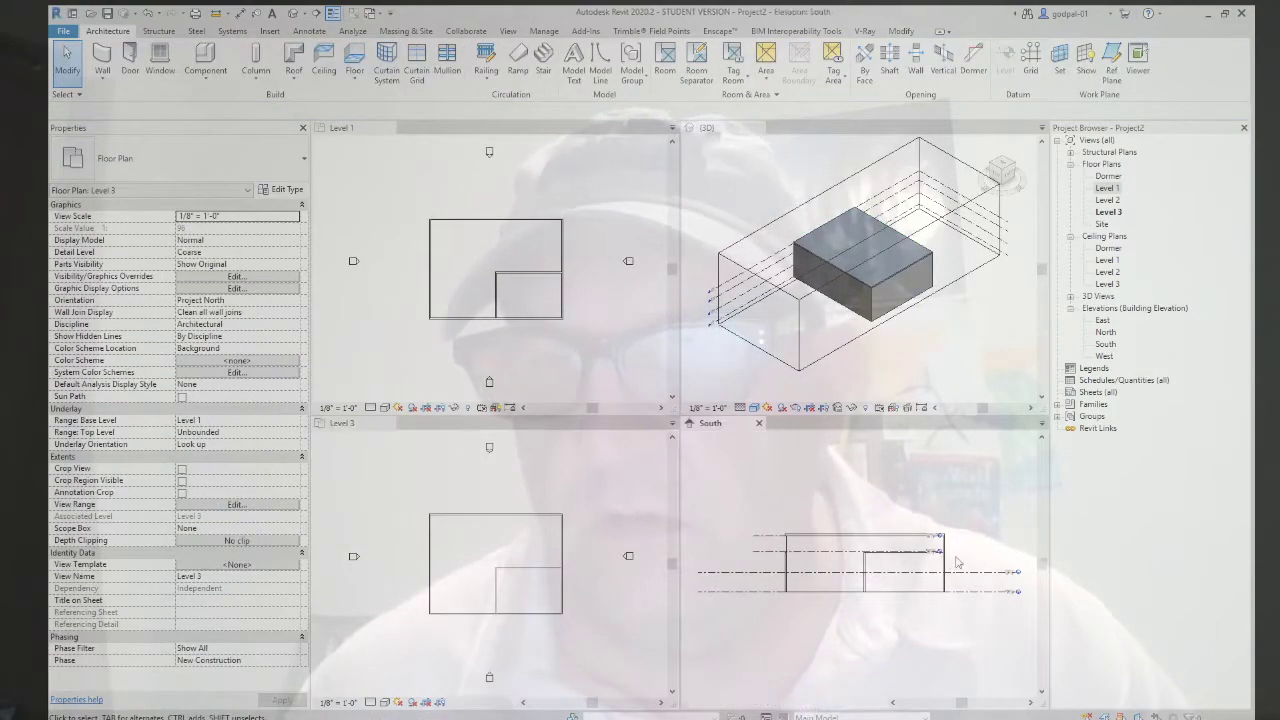
Step: Select both interior walls in the South elevation and set their Top Constraint to Up to level: Level 3
click(905, 575)
scroll(866, 563, up, 2)
click(861, 563)
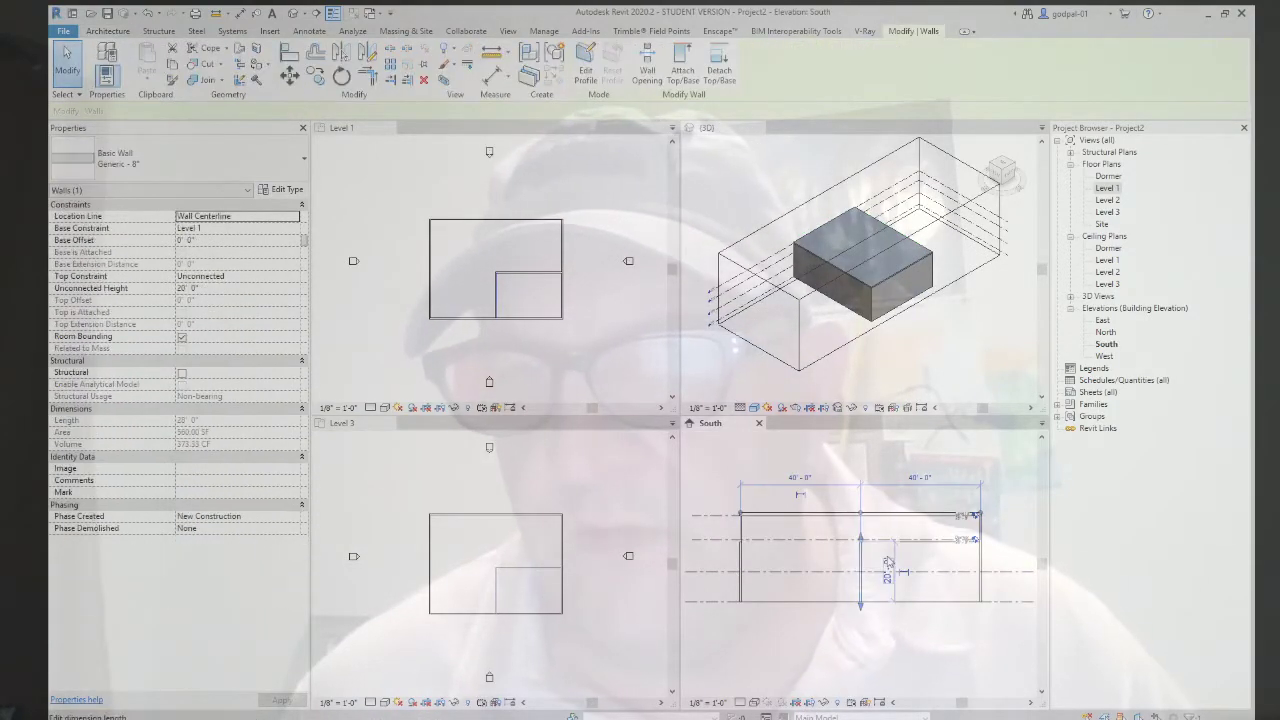
middle_drag(894, 568, 869, 560)
scroll(870, 550, up, 2)
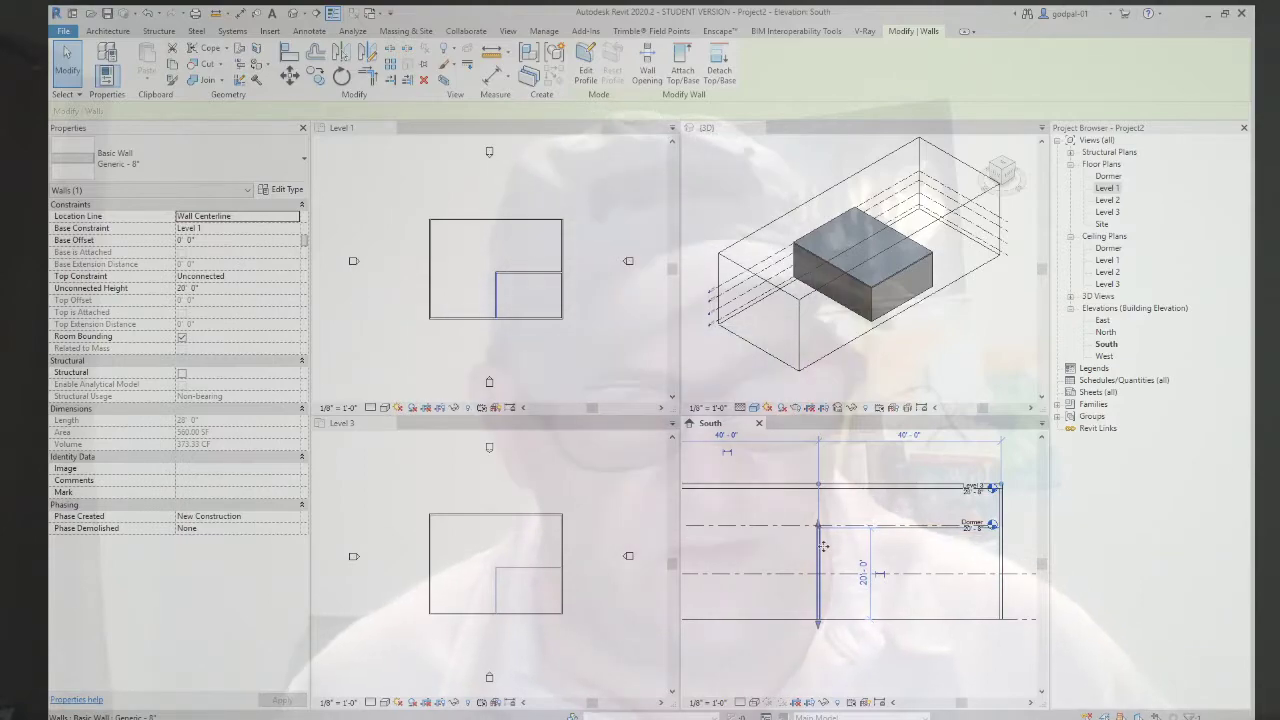
click(811, 645)
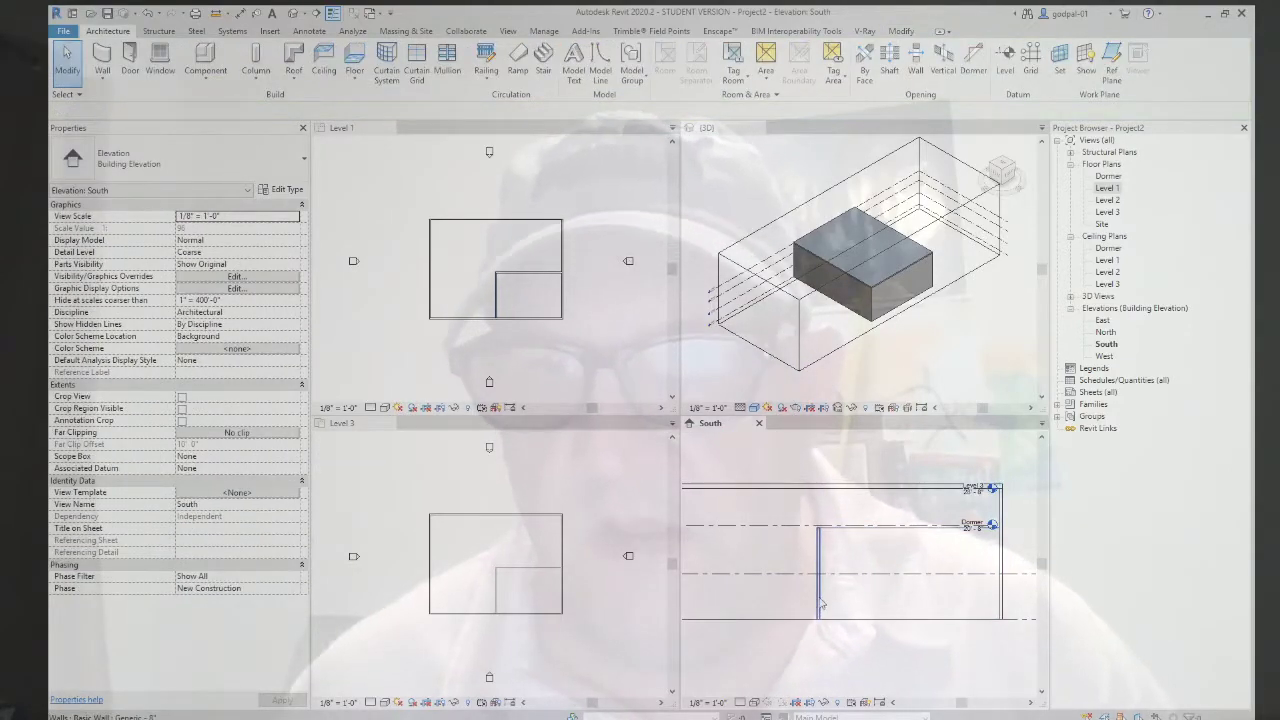
key(Tab)
click(819, 604)
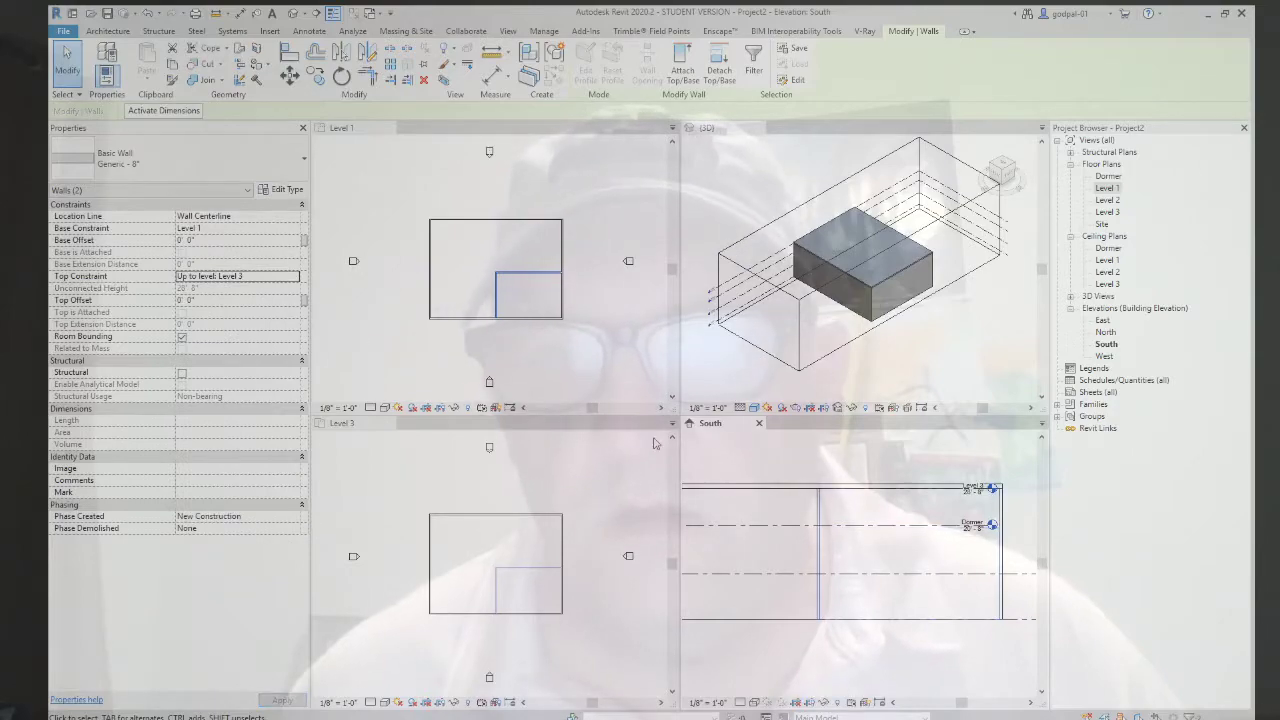
Step: Switch to the Level 3 plan and select the roof
click(541, 486)
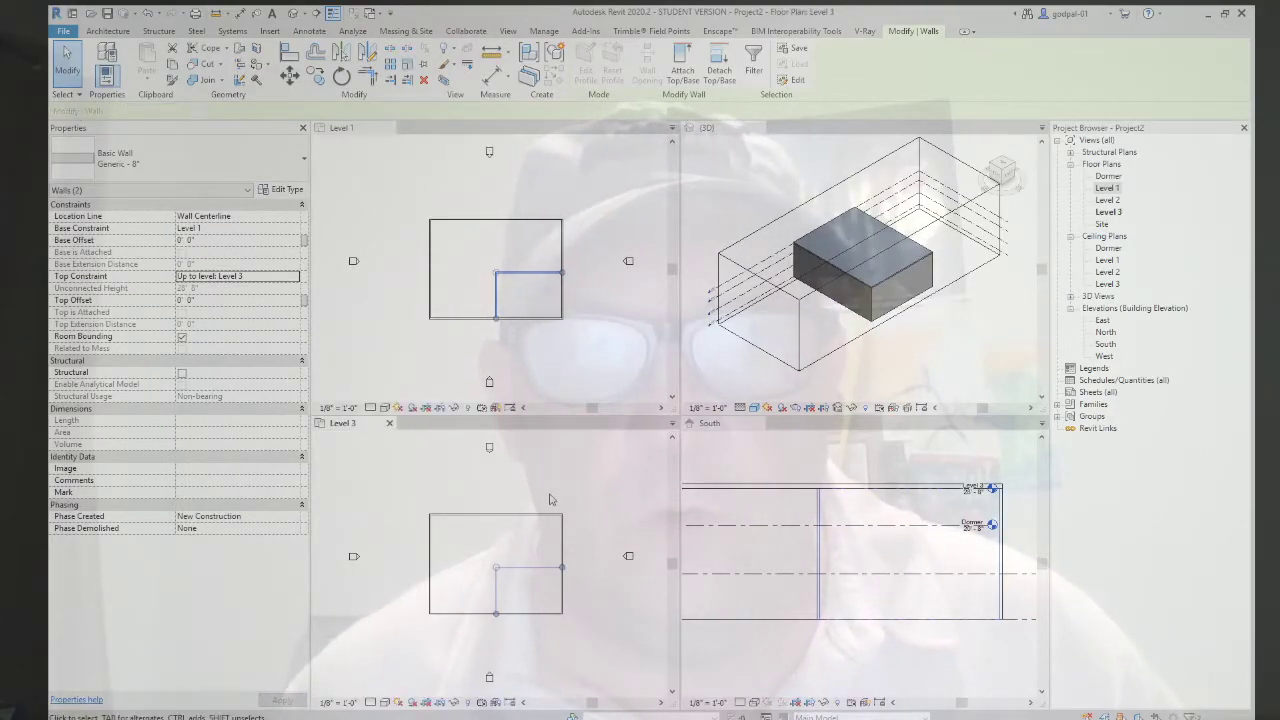
click(549, 499)
click(541, 524)
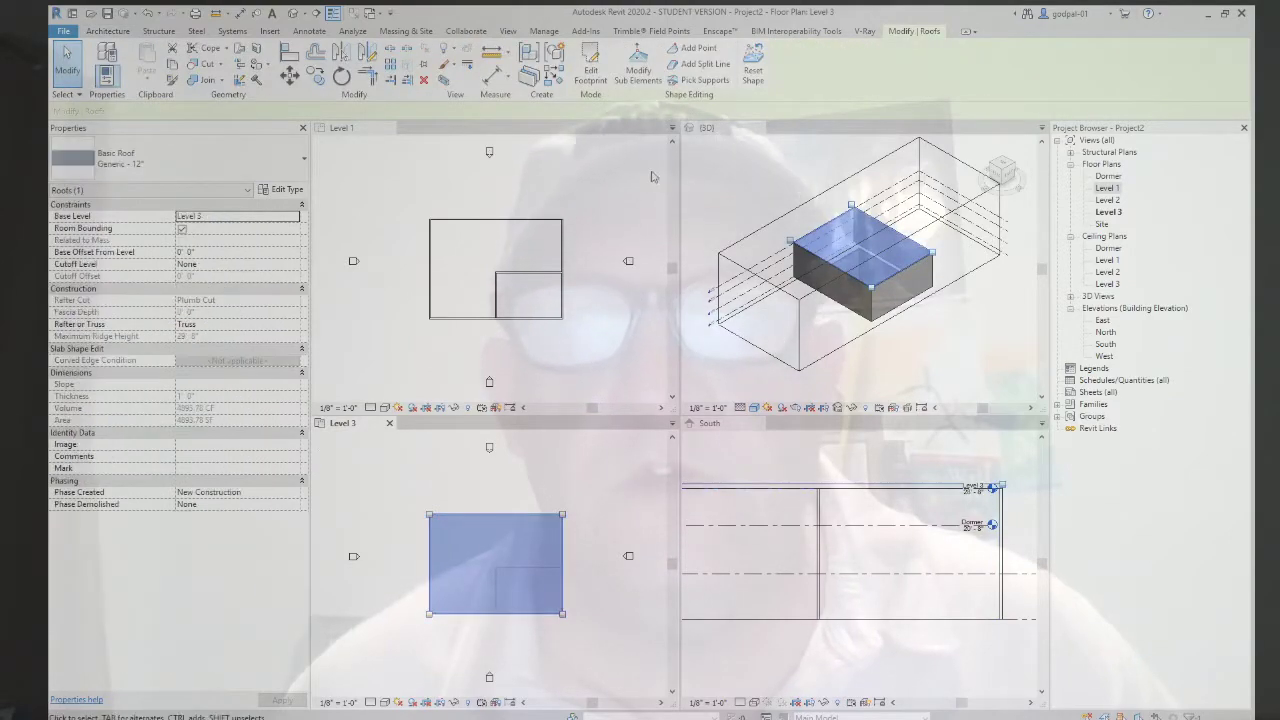
Step: Cancel Pick Supports, try placing a W12X26 beam, then set Level 3's Discipline to Structural
click(701, 82)
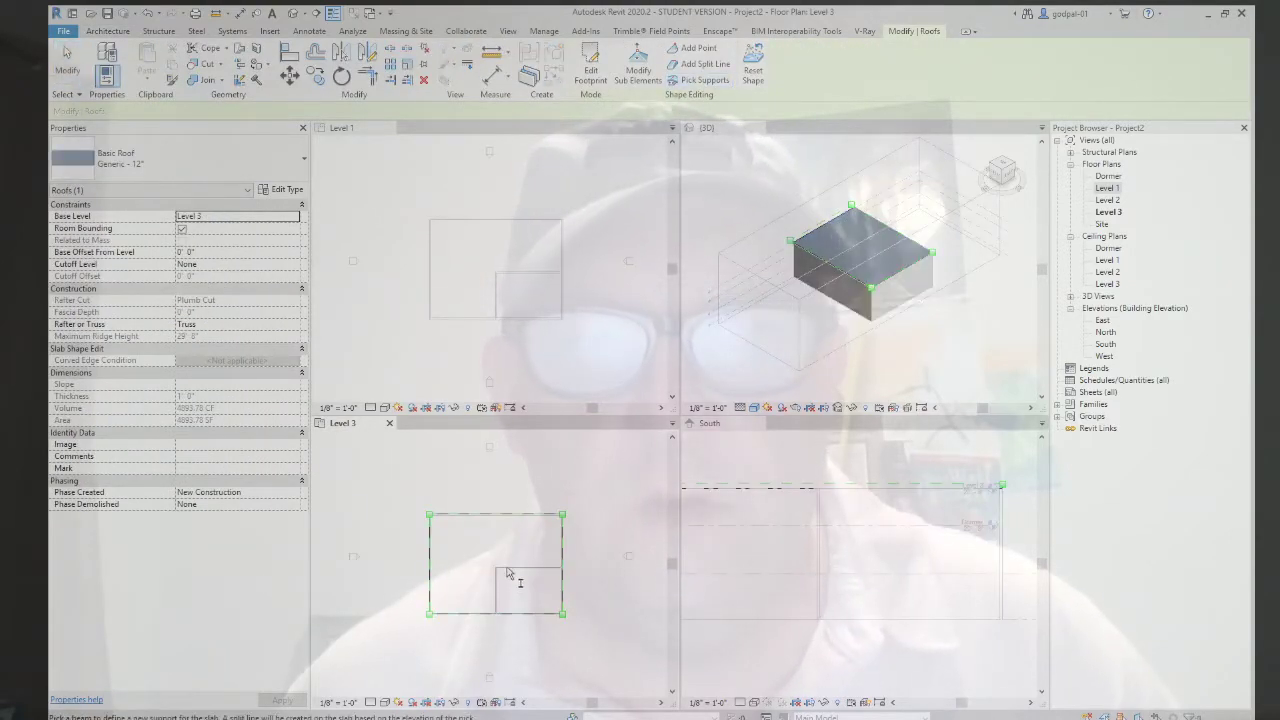
key(Escape)
key(Escape)
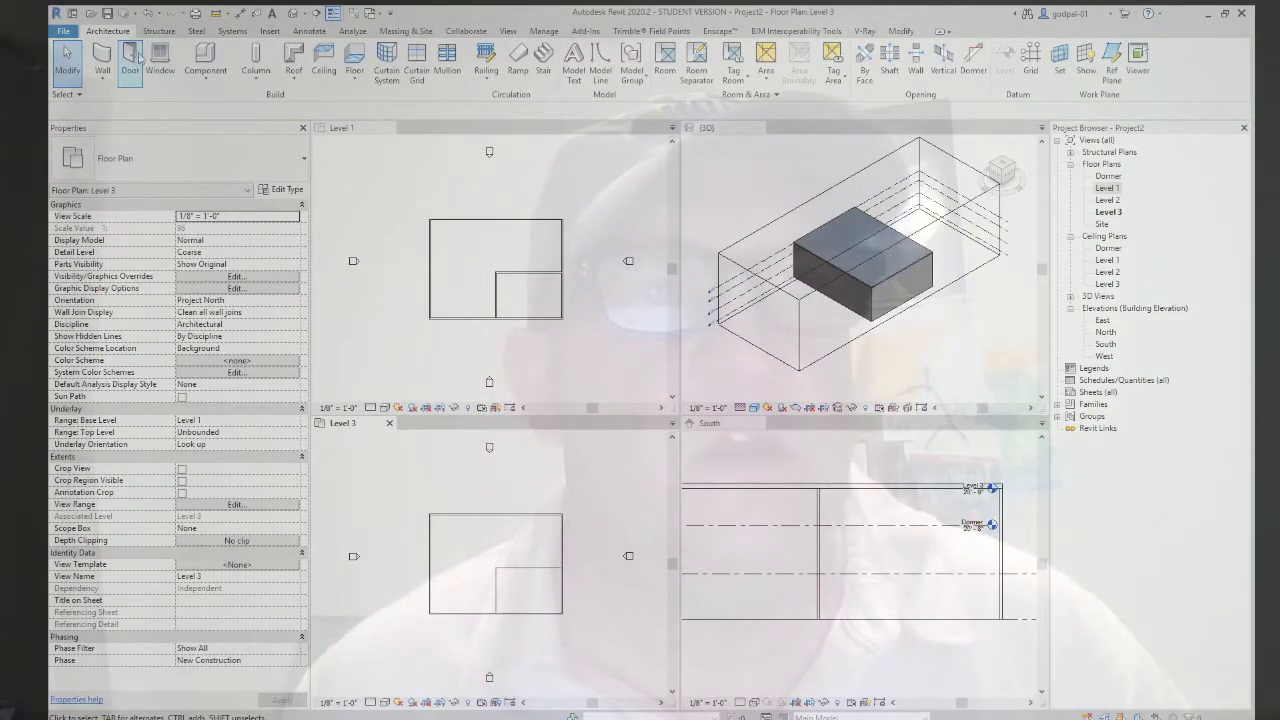
click(158, 31)
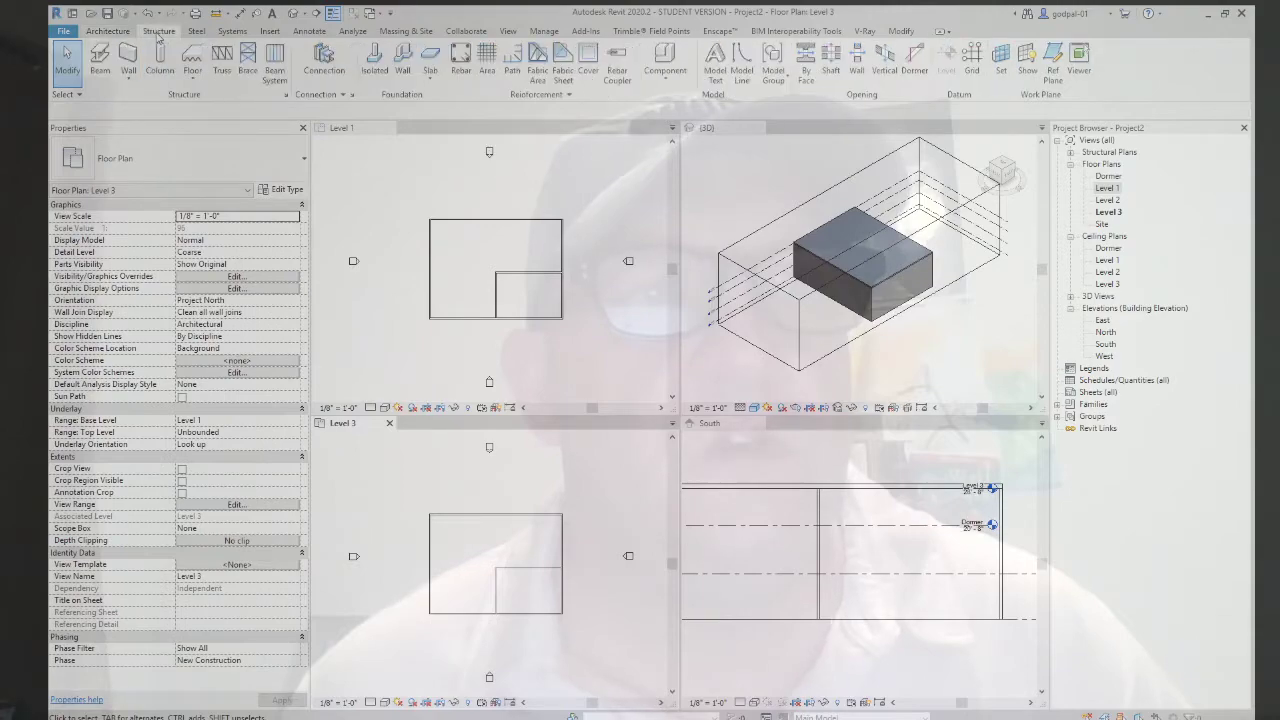
click(100, 58)
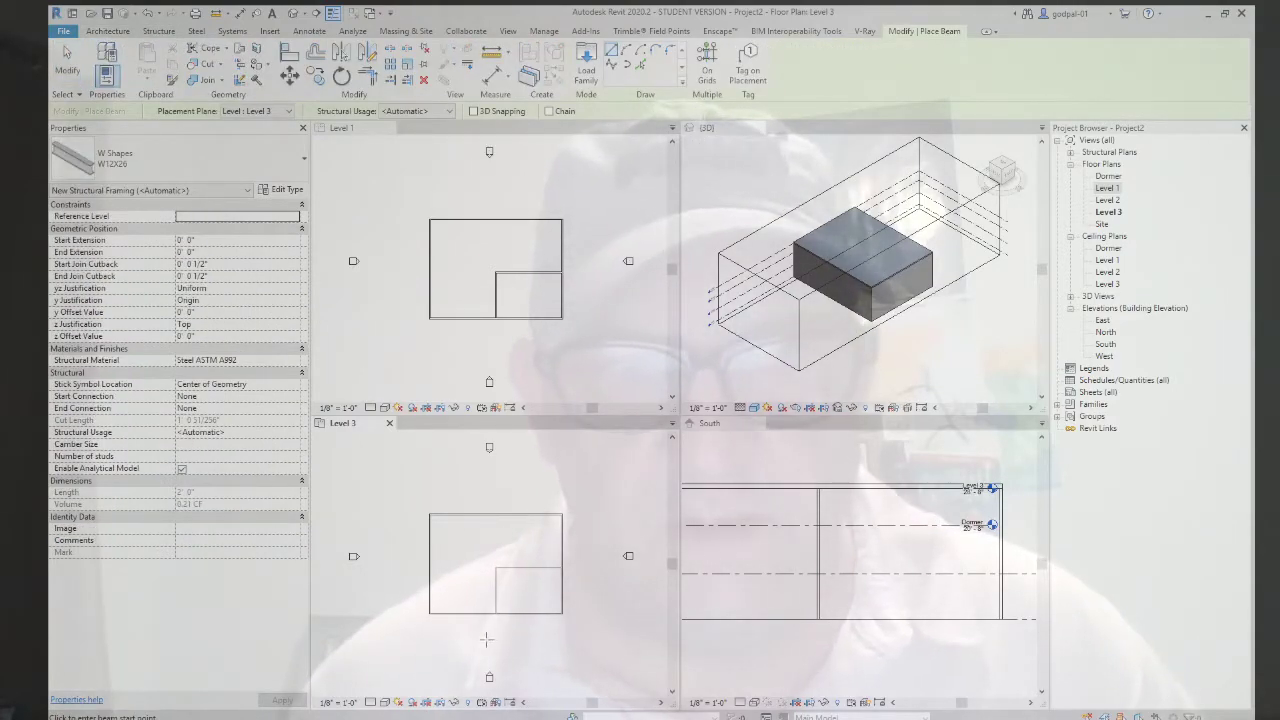
scroll(481, 637, up, 5)
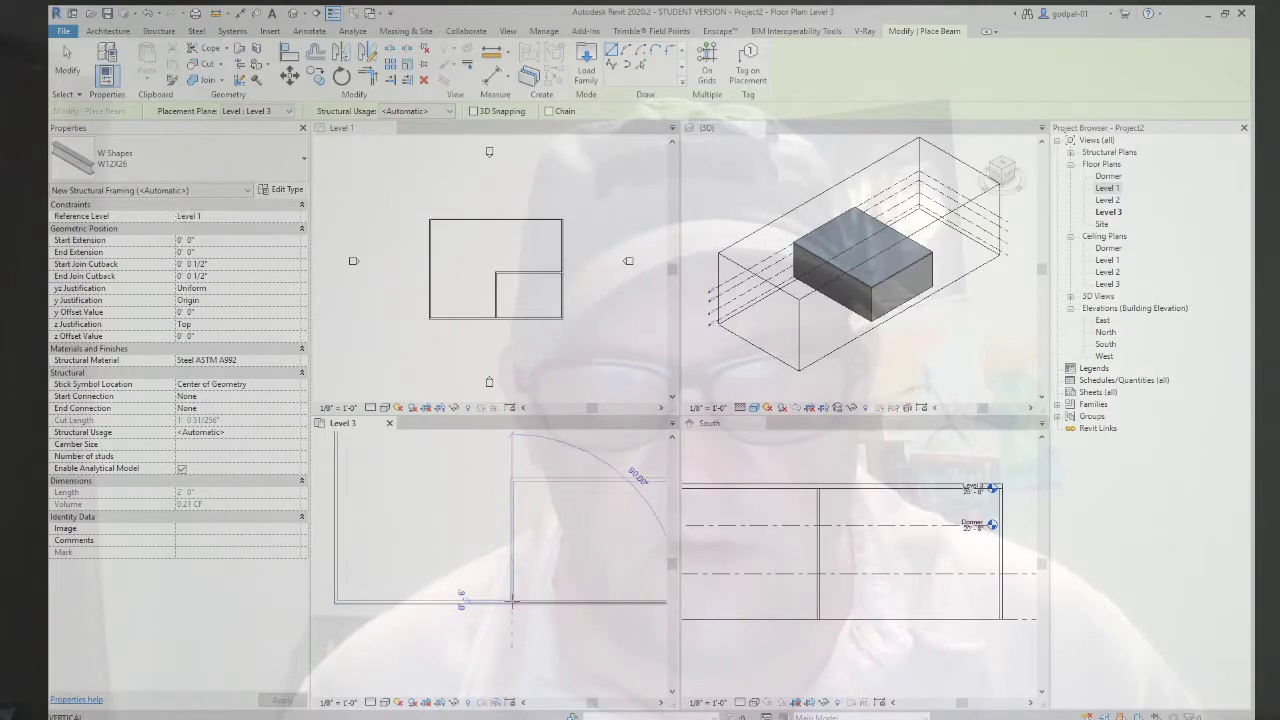
scroll(512, 600, down, 4)
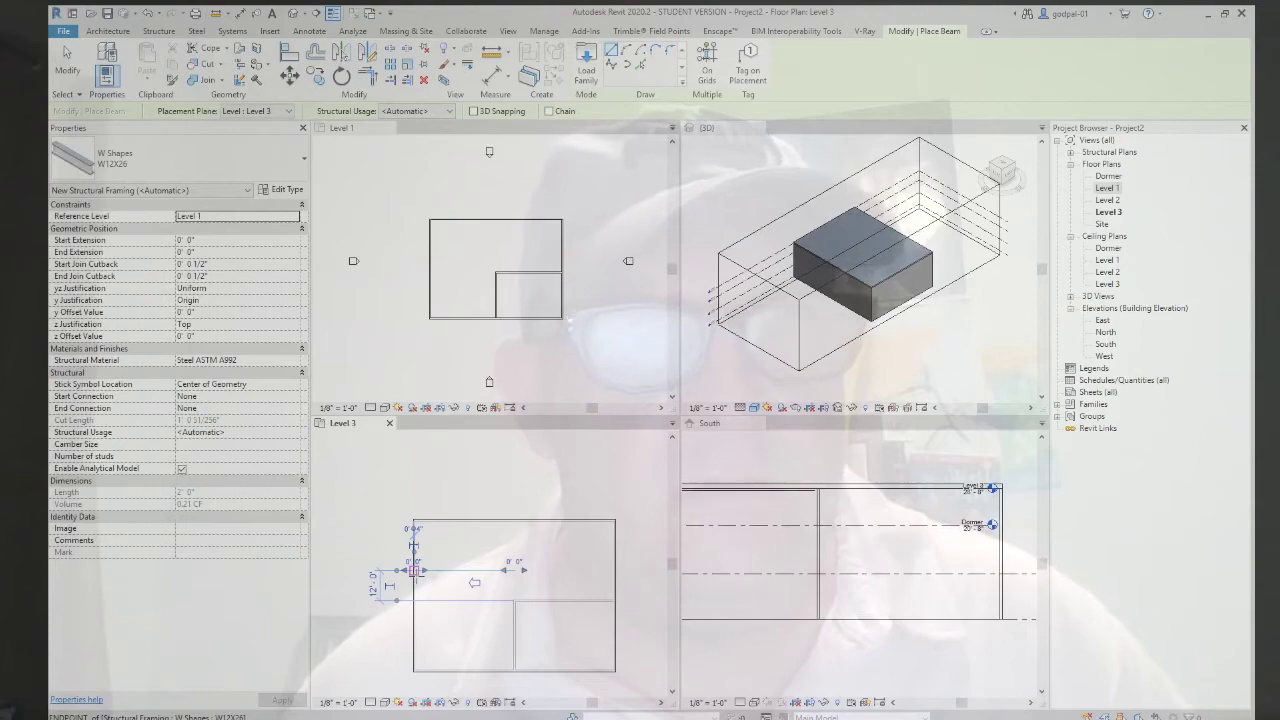
key(Escape)
key(Escape)
click(297, 326)
key(Down)
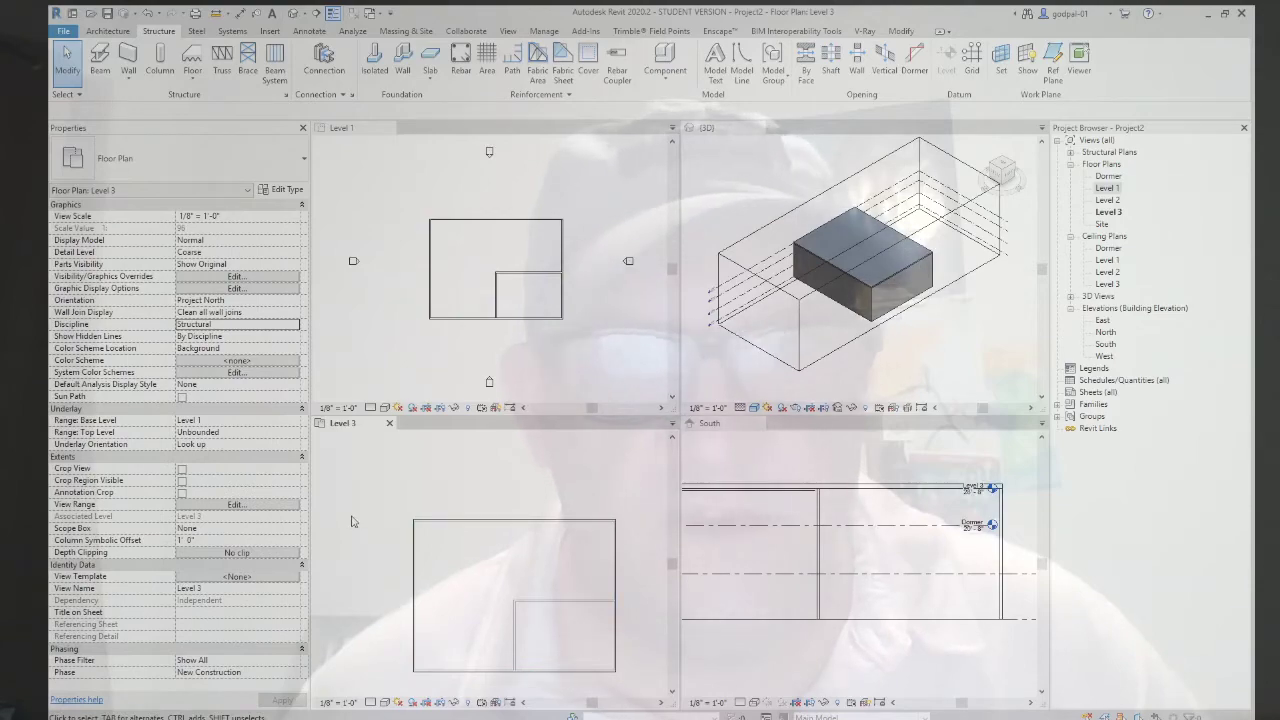
Step: Switch the Level 3 plan view to Fine detail level
scroll(352, 521, down, 2)
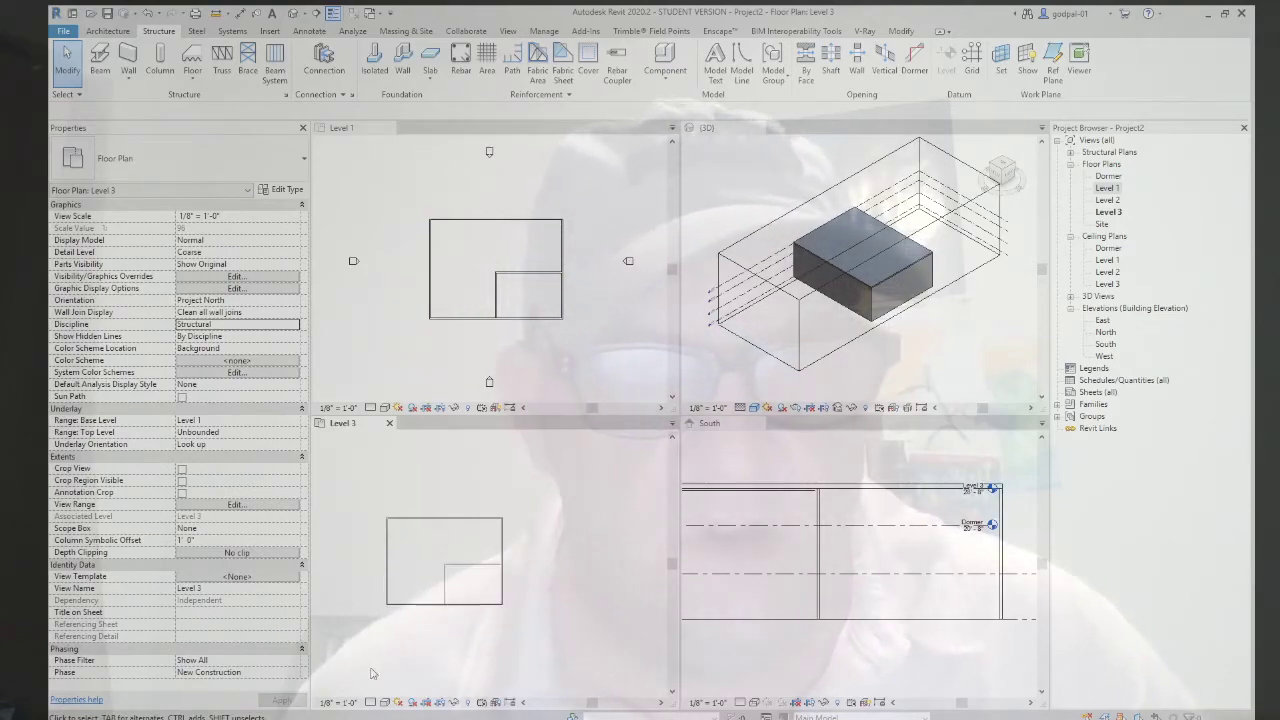
click(371, 704)
click(398, 684)
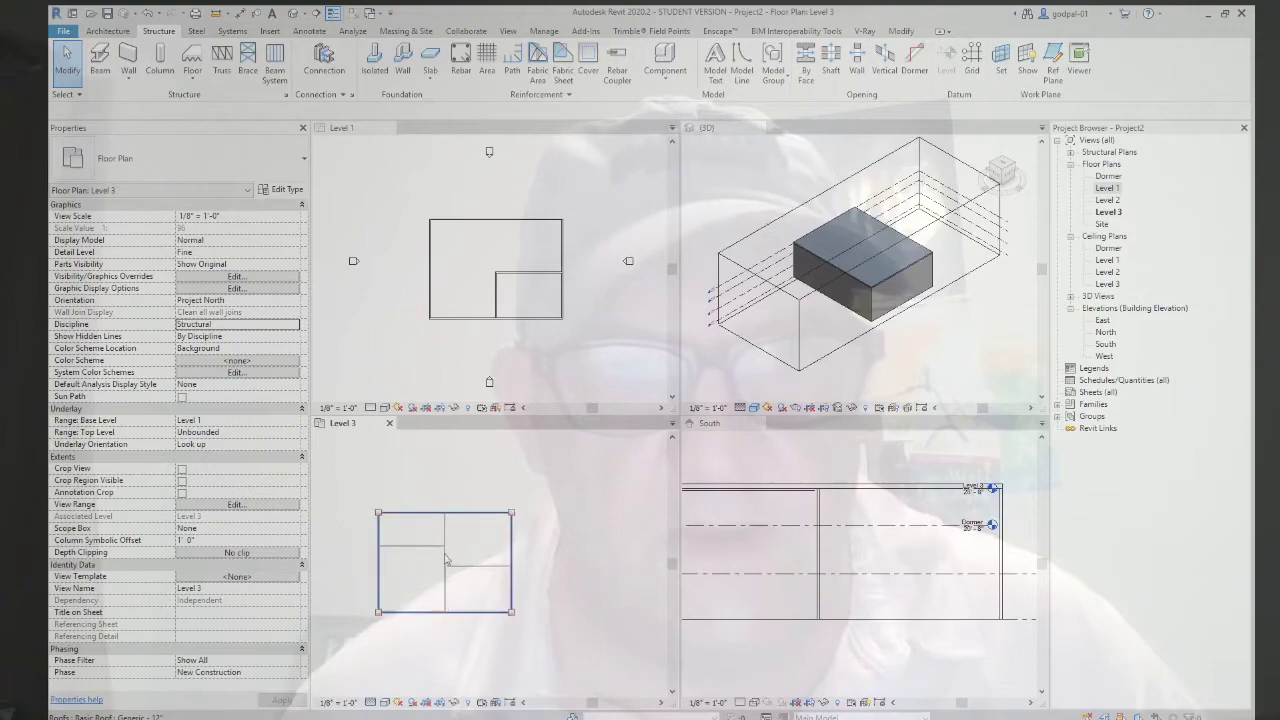
scroll(449, 550, up, 4)
scroll(449, 548, up, 2)
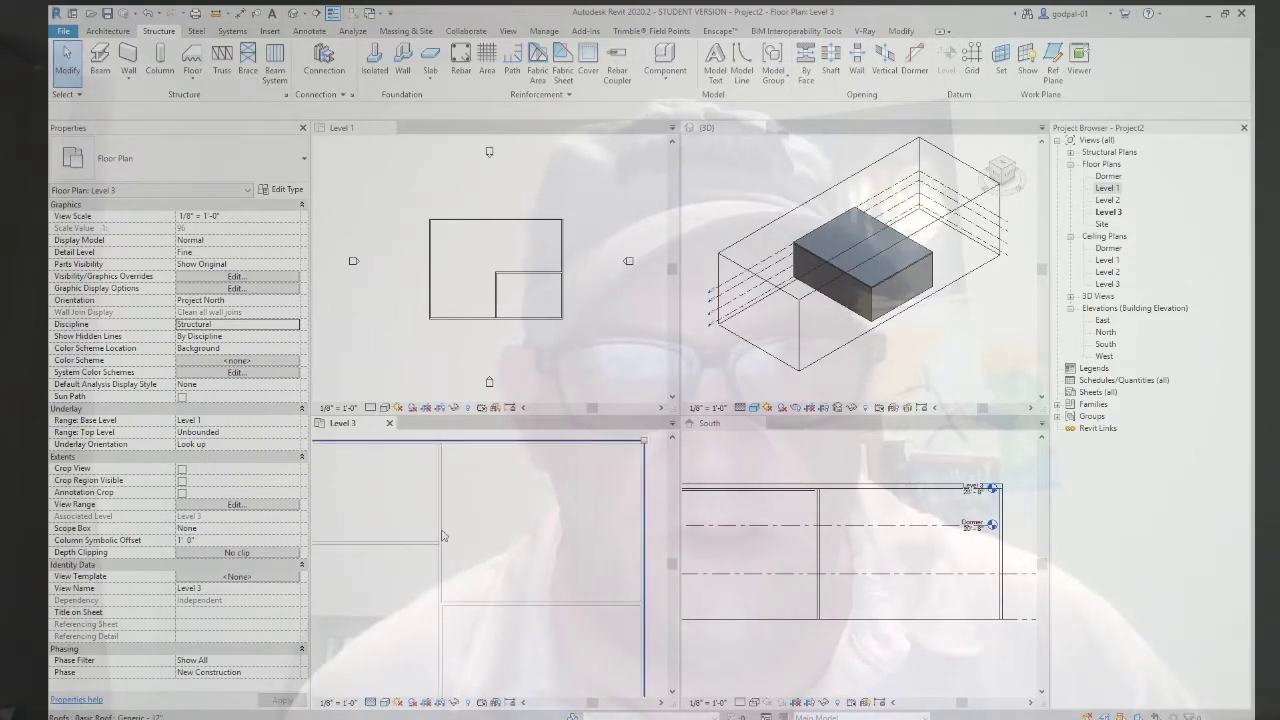
Step: Split the roof with Pick Supports along the two interior W12X26 beams
click(441, 529)
key(Escape)
scroll(441, 529, down, 5)
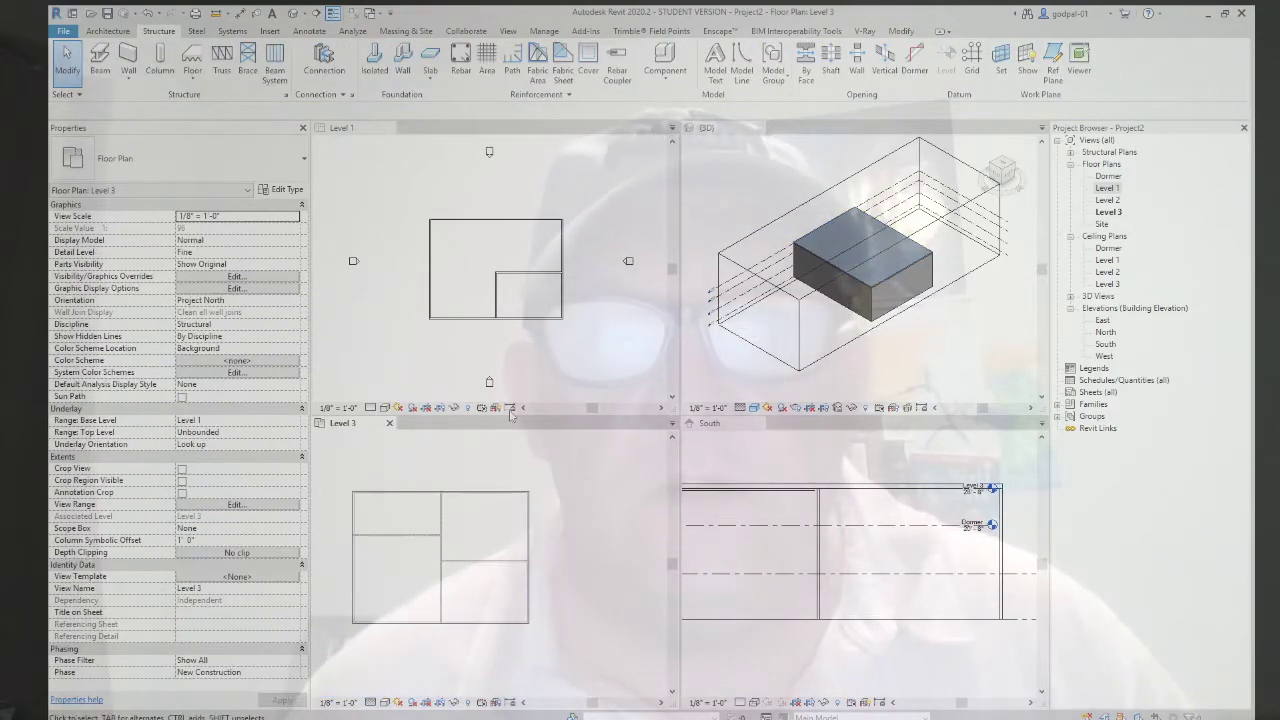
click(505, 512)
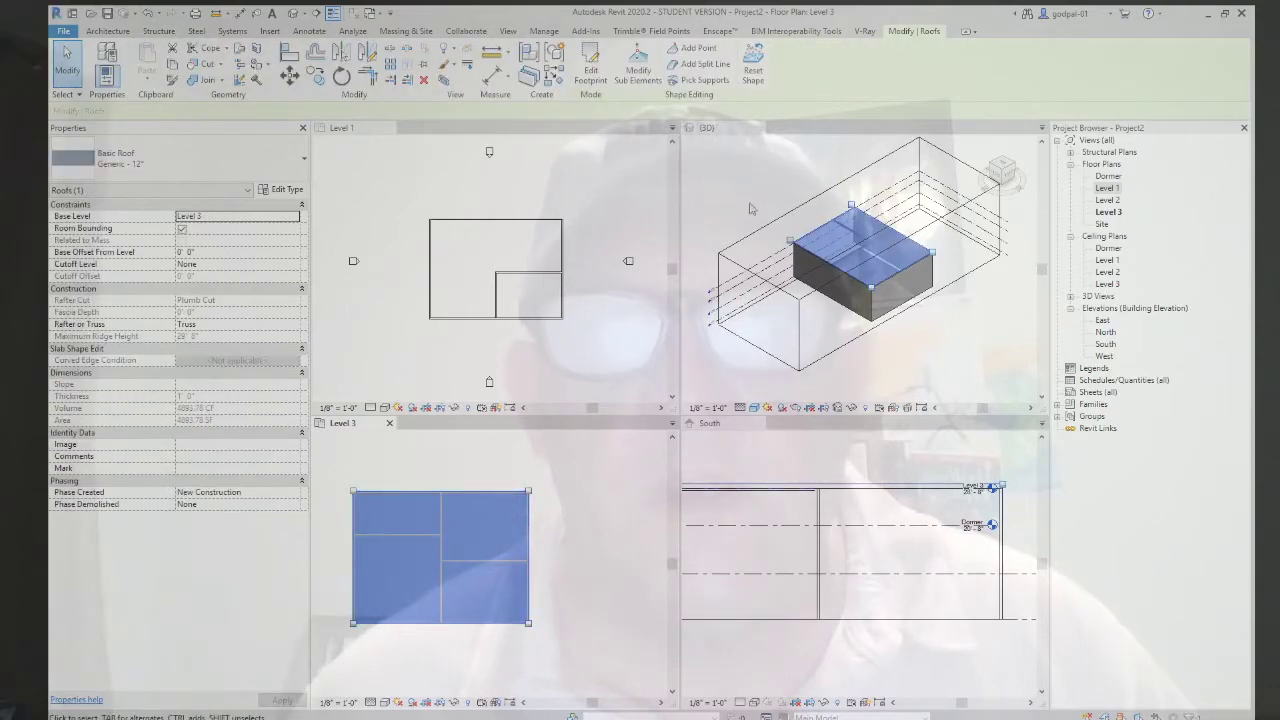
click(702, 80)
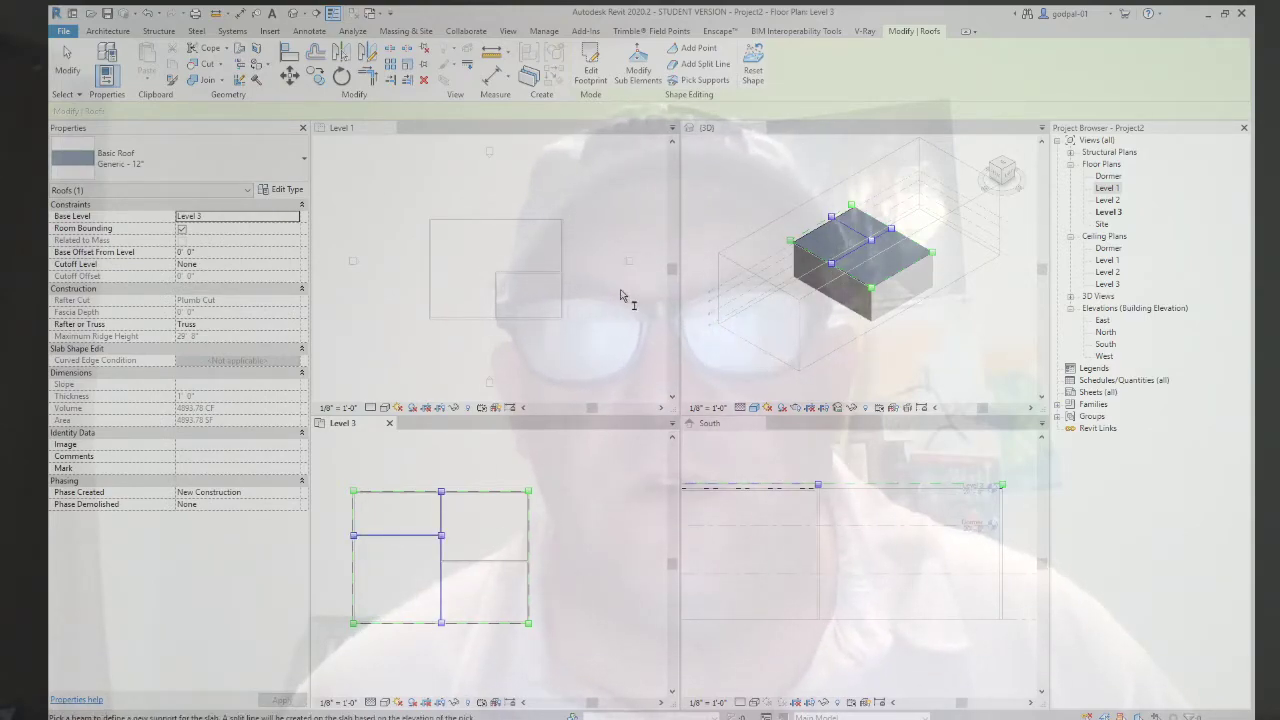
scroll(870, 250, up, 4)
scroll(870, 250, up, 1)
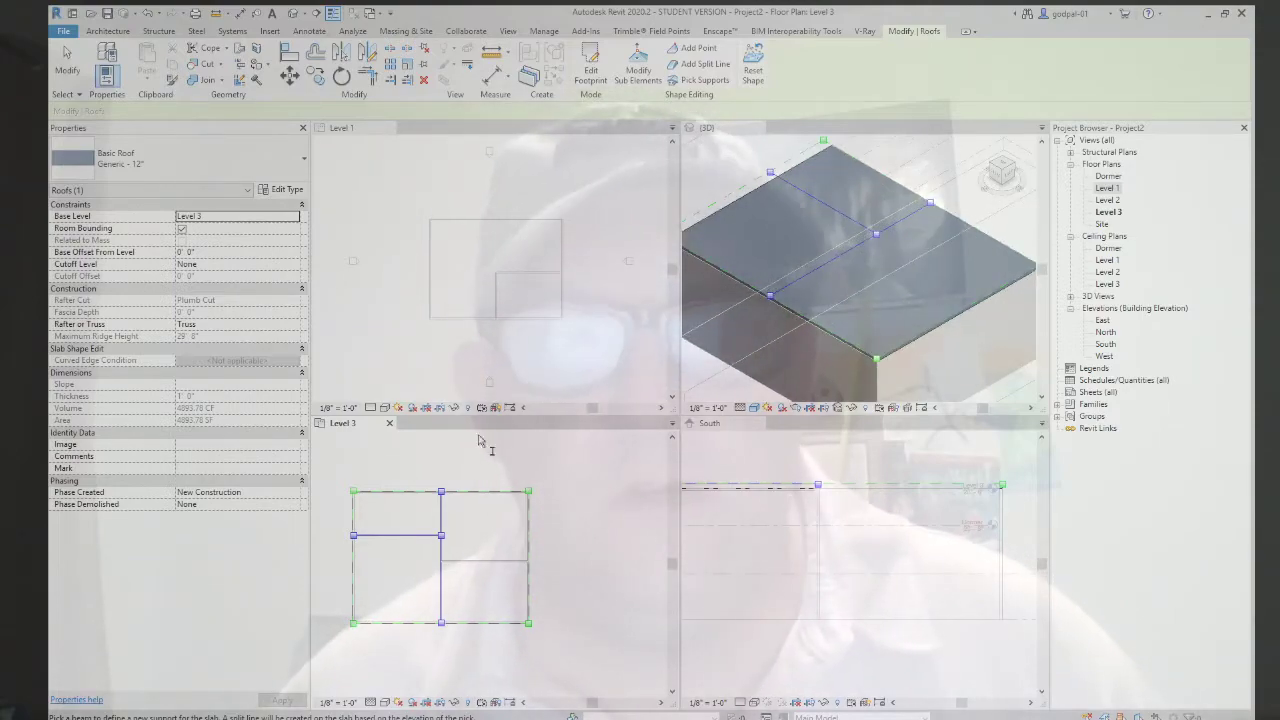
key(Escape)
key(Escape)
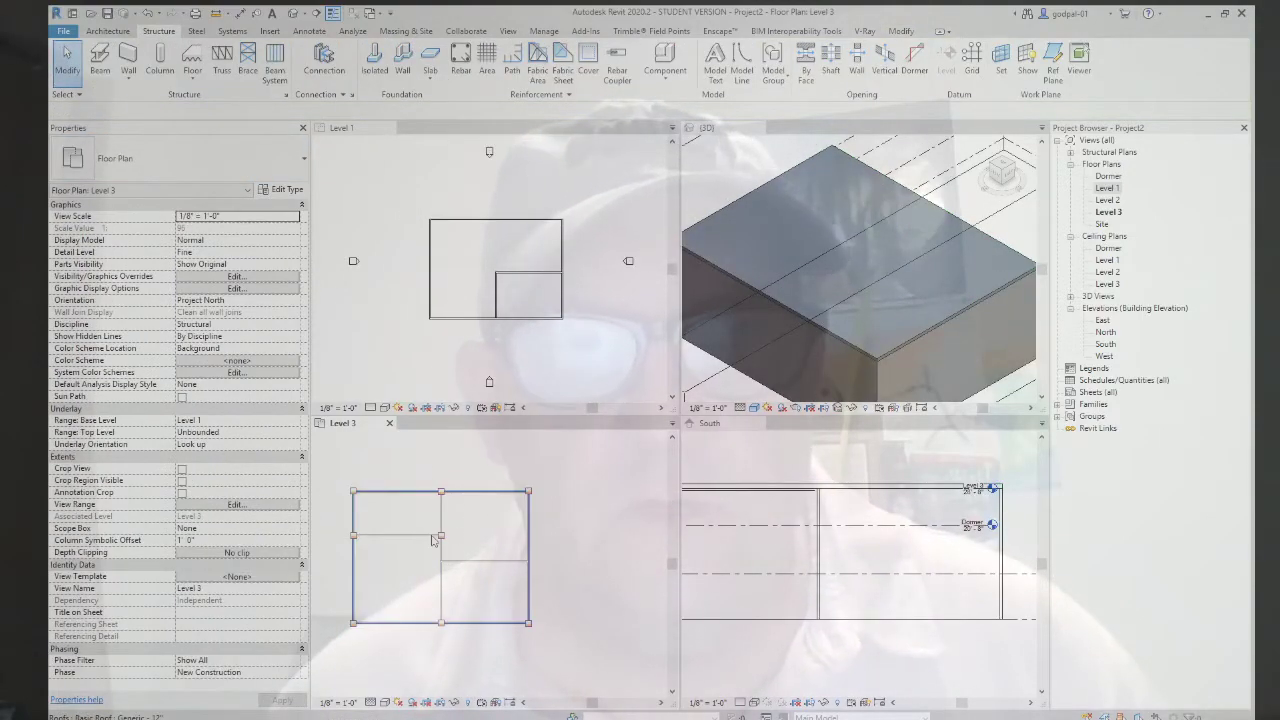
Step: Using Modify Sub Elements, raise the roof's interior split point to 4' 0" elevation
click(432, 538)
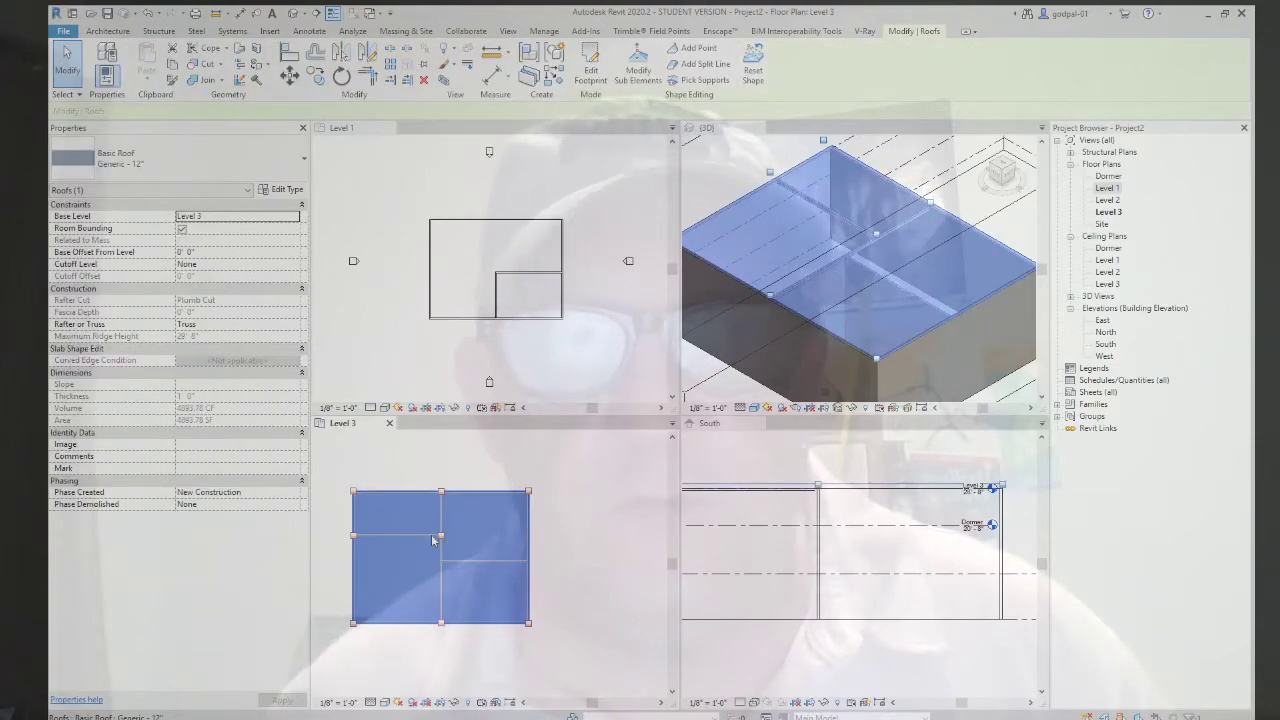
click(878, 236)
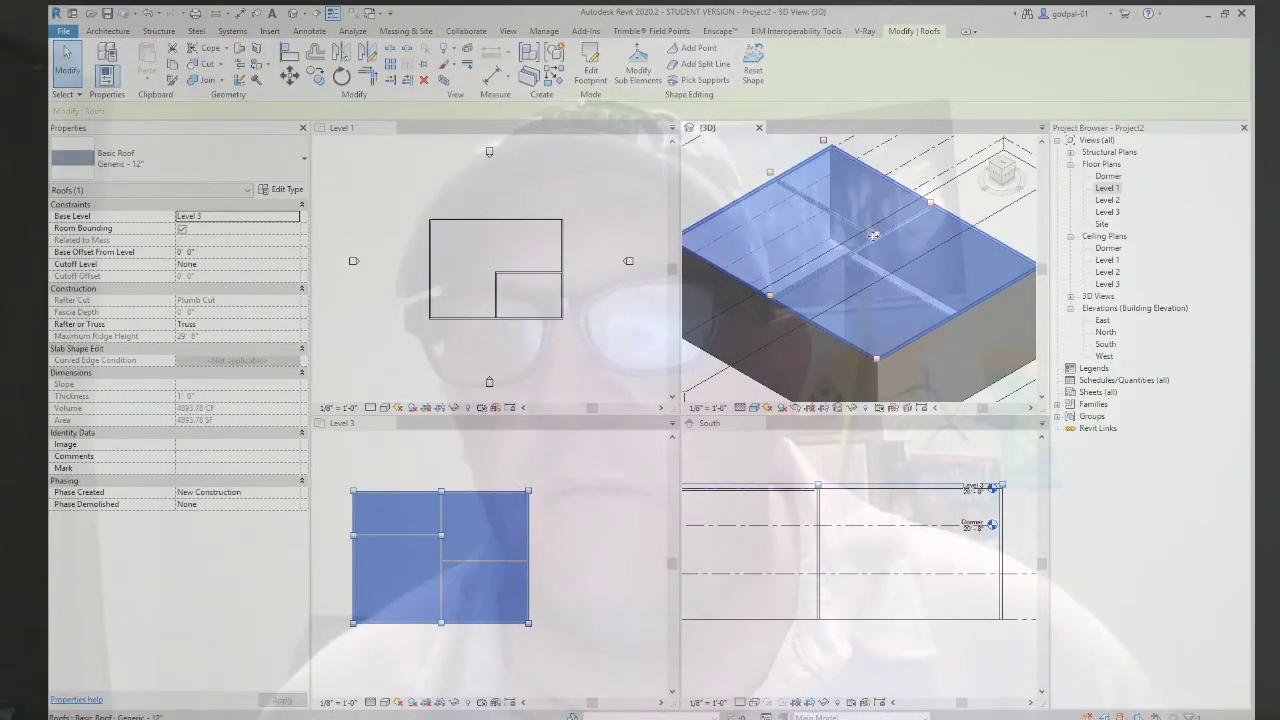
click(586, 586)
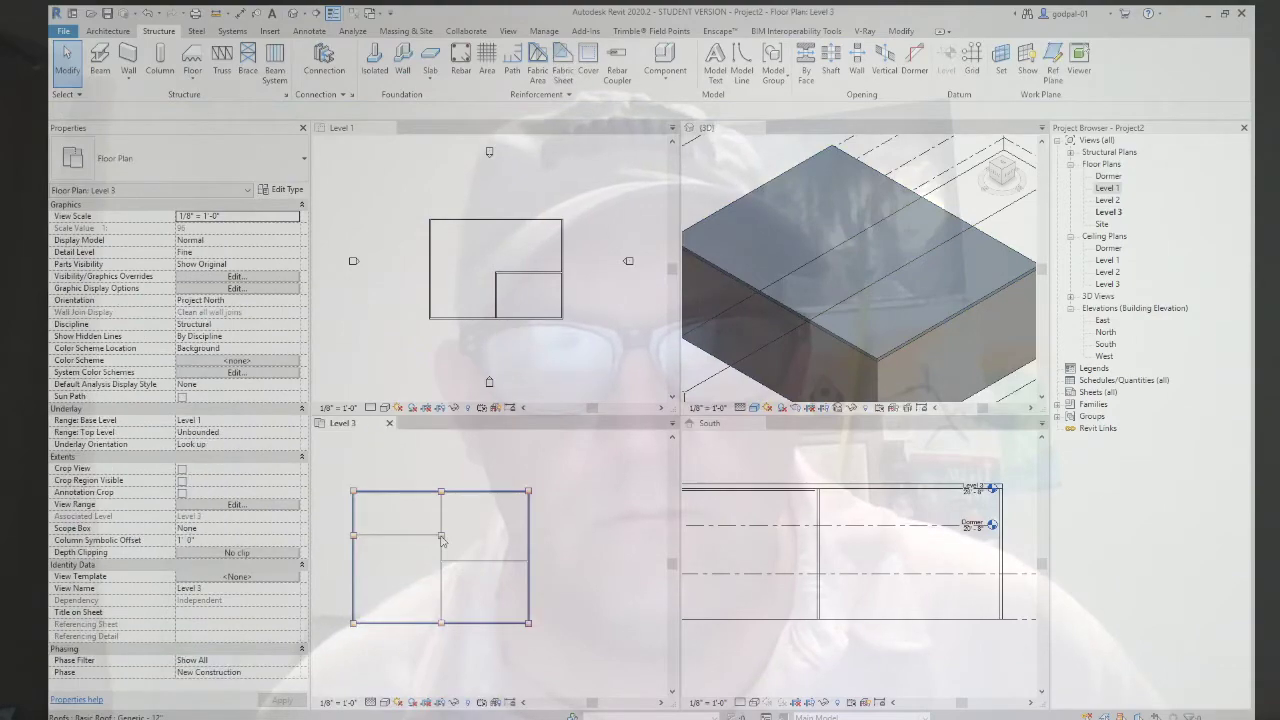
click(441, 540)
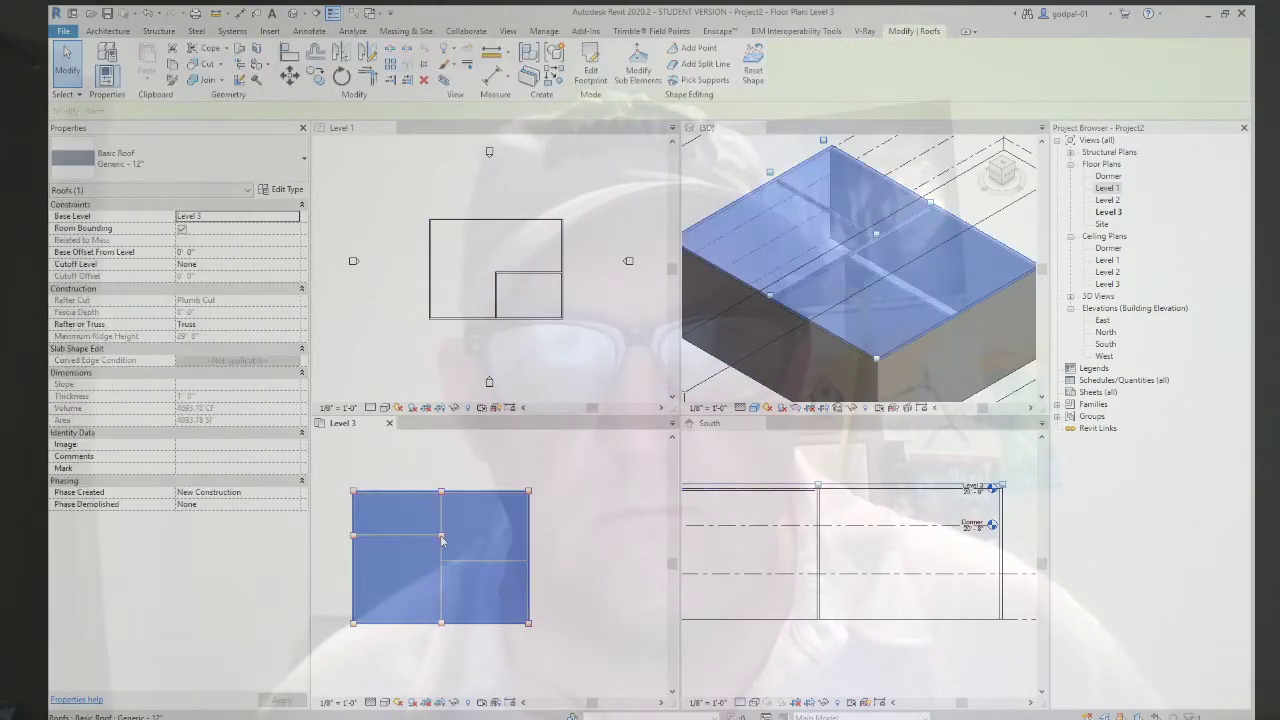
click(818, 485)
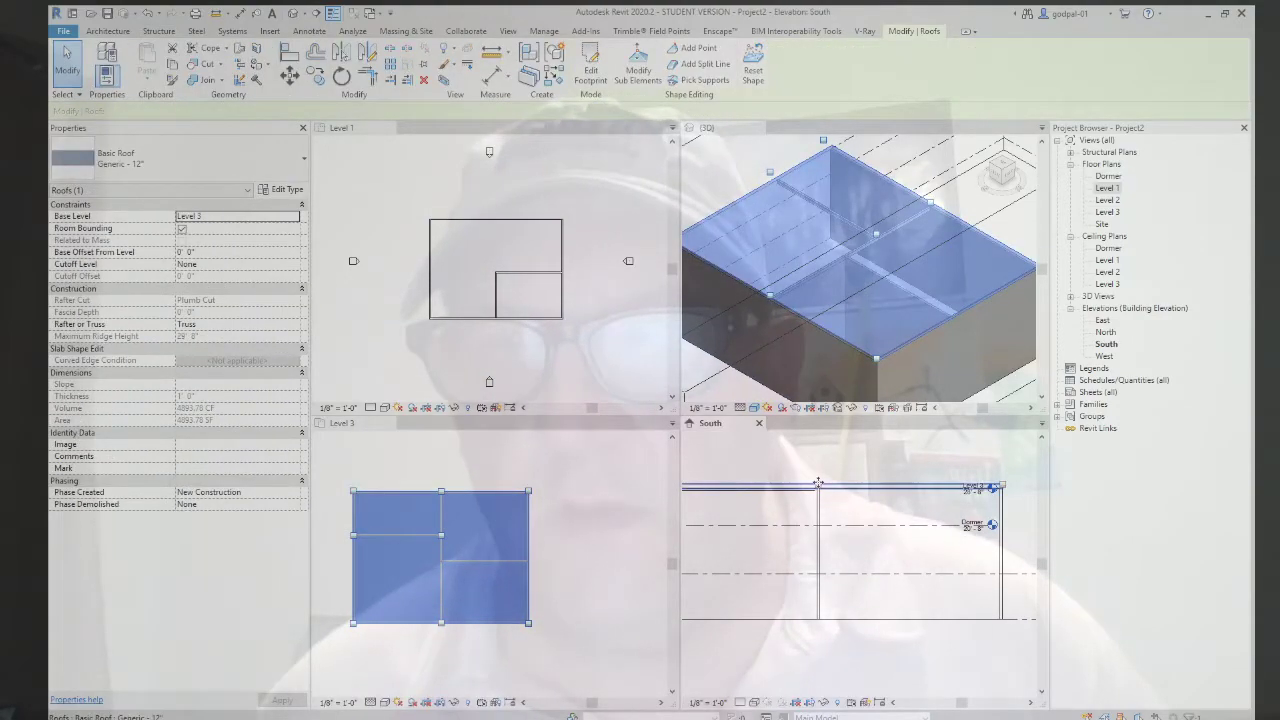
click(656, 79)
click(877, 237)
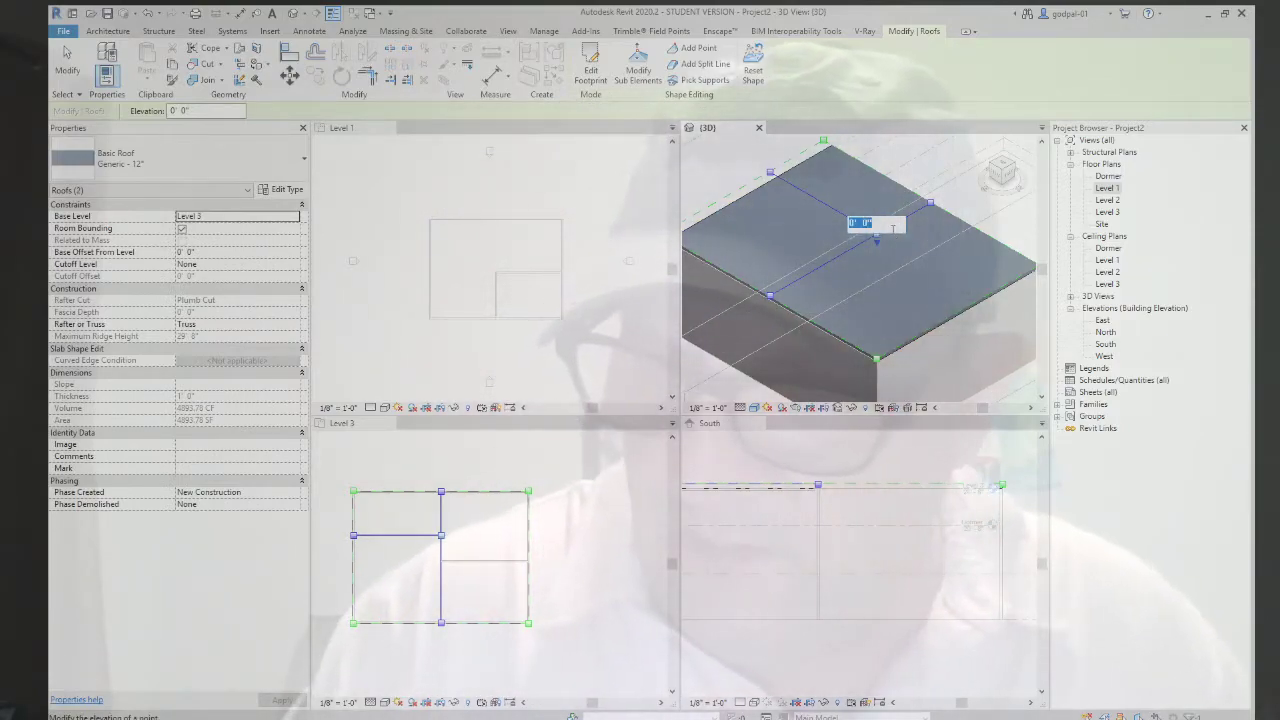
text(4)
key(Return)
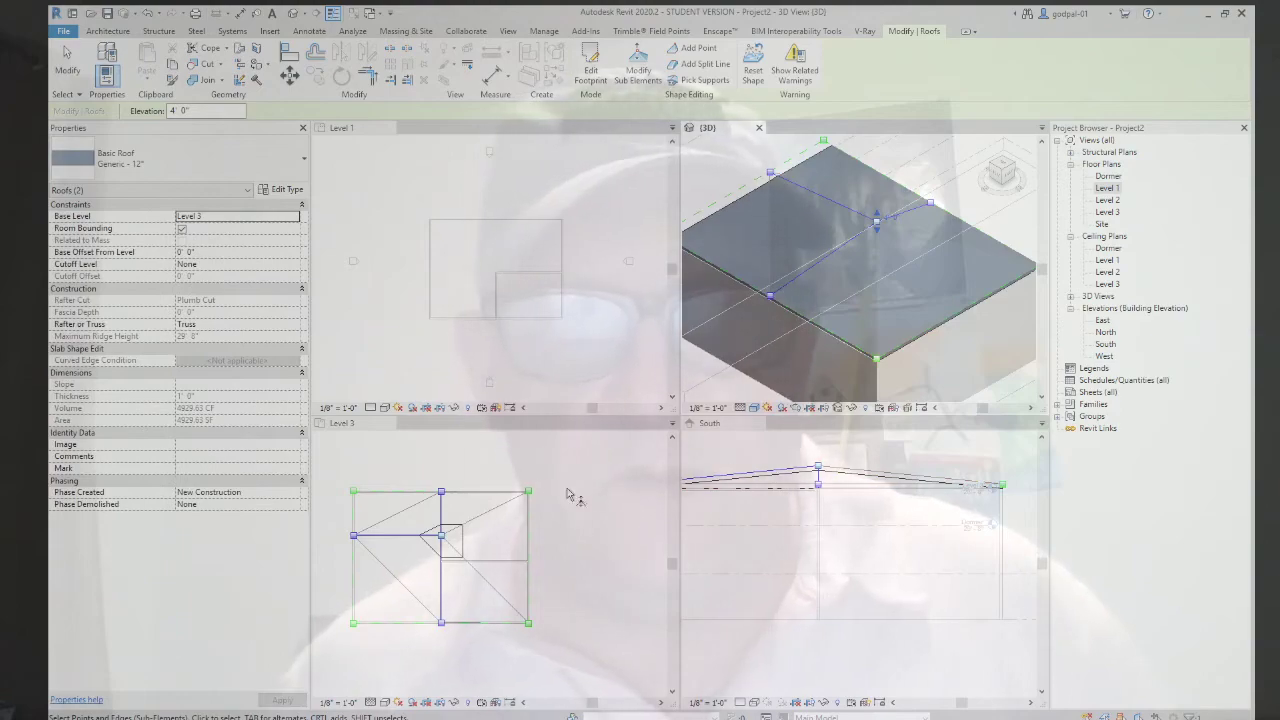
key(Escape)
key(Escape)
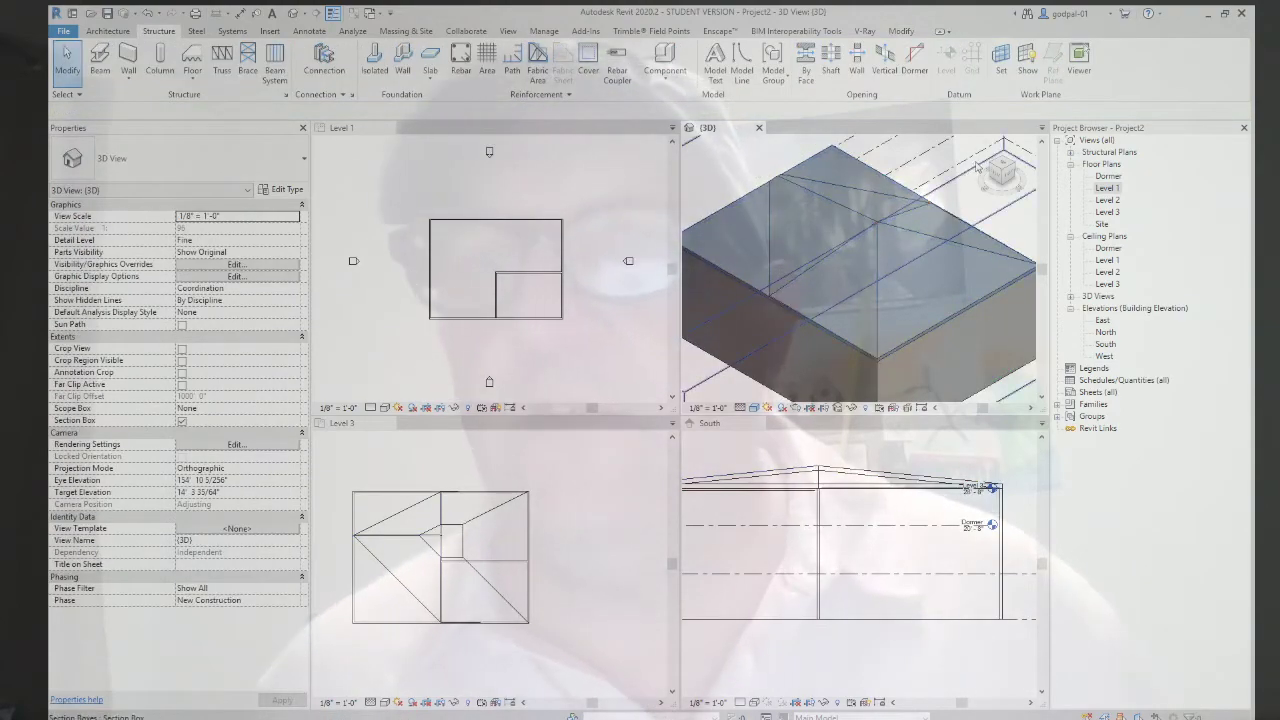
Step: Reset the 3D view to Home and orbit to inspect the faceted hipped roof
click(990, 144)
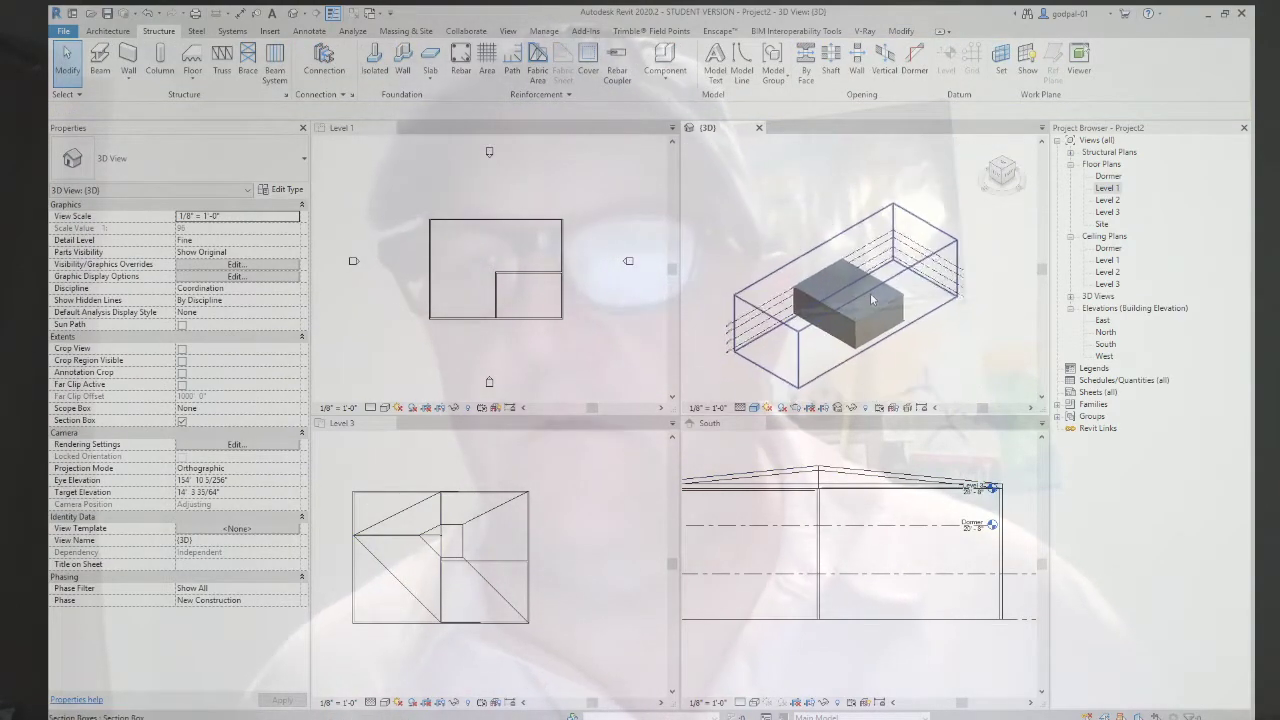
shift+middle_drag(857, 278, 750, 272)
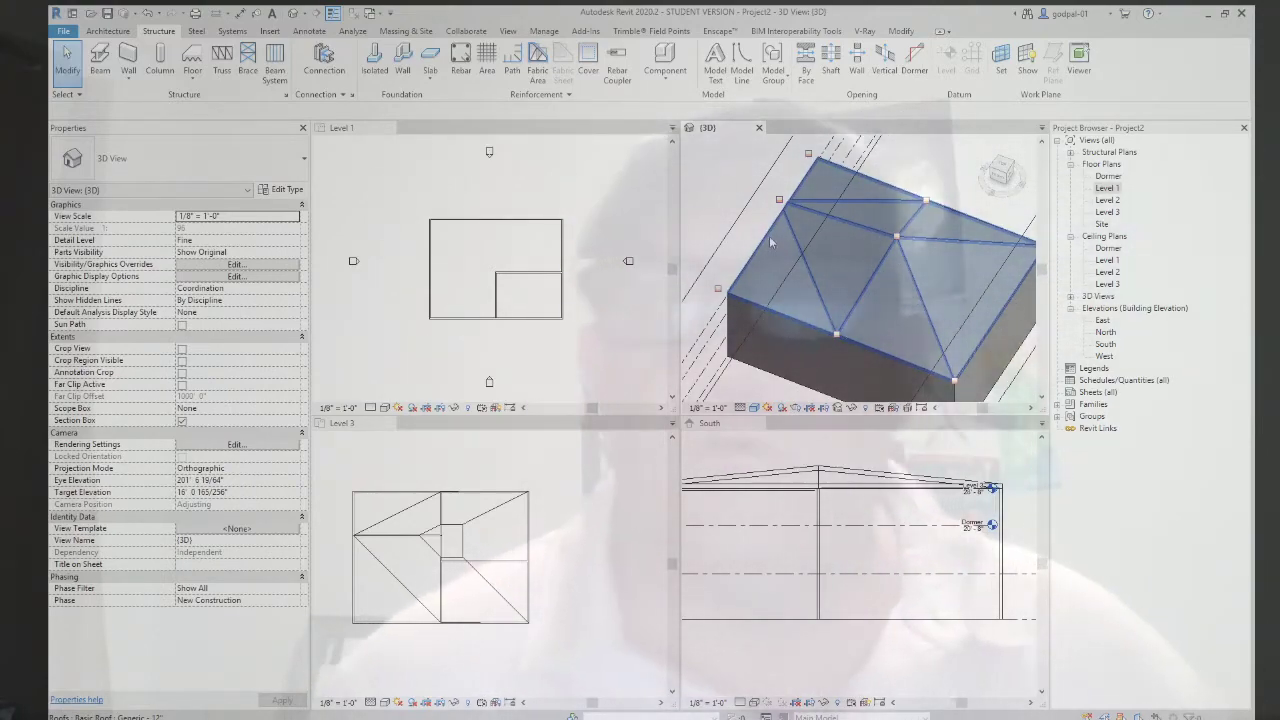
Step: Select the roof in the Level 3 plan and apply Reset Shape to flatten it
click(629, 206)
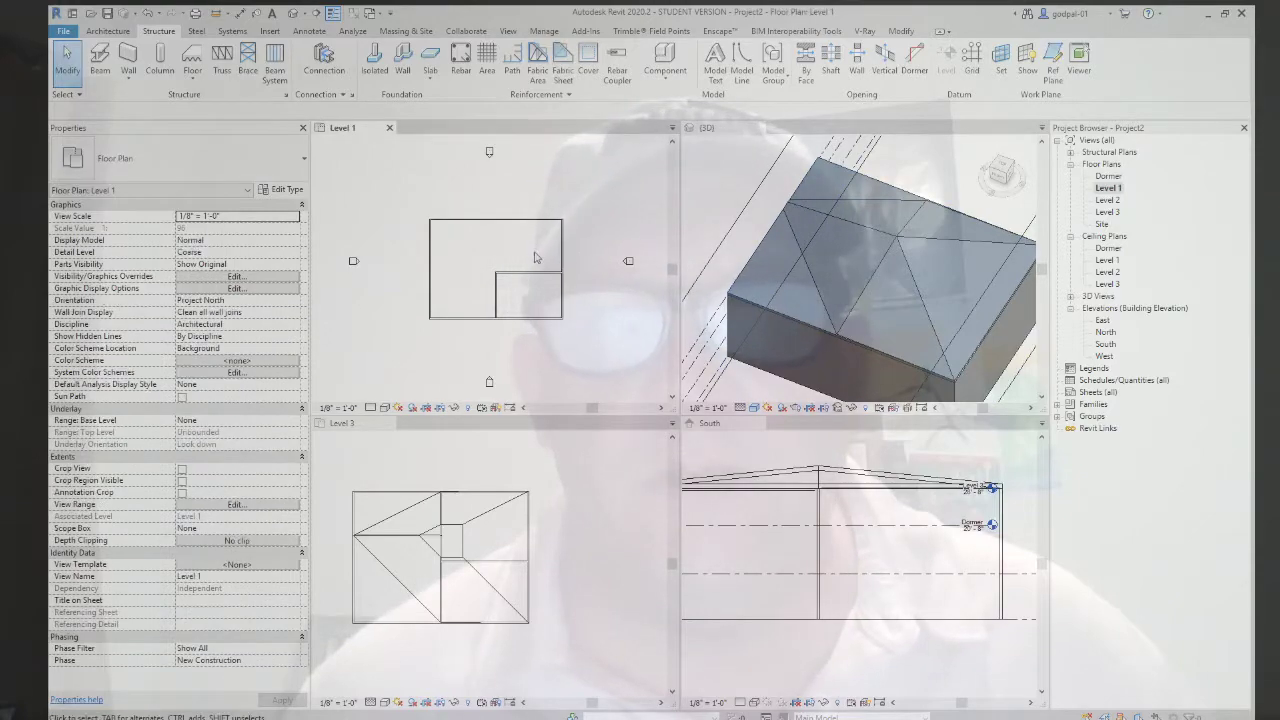
click(500, 508)
click(500, 508)
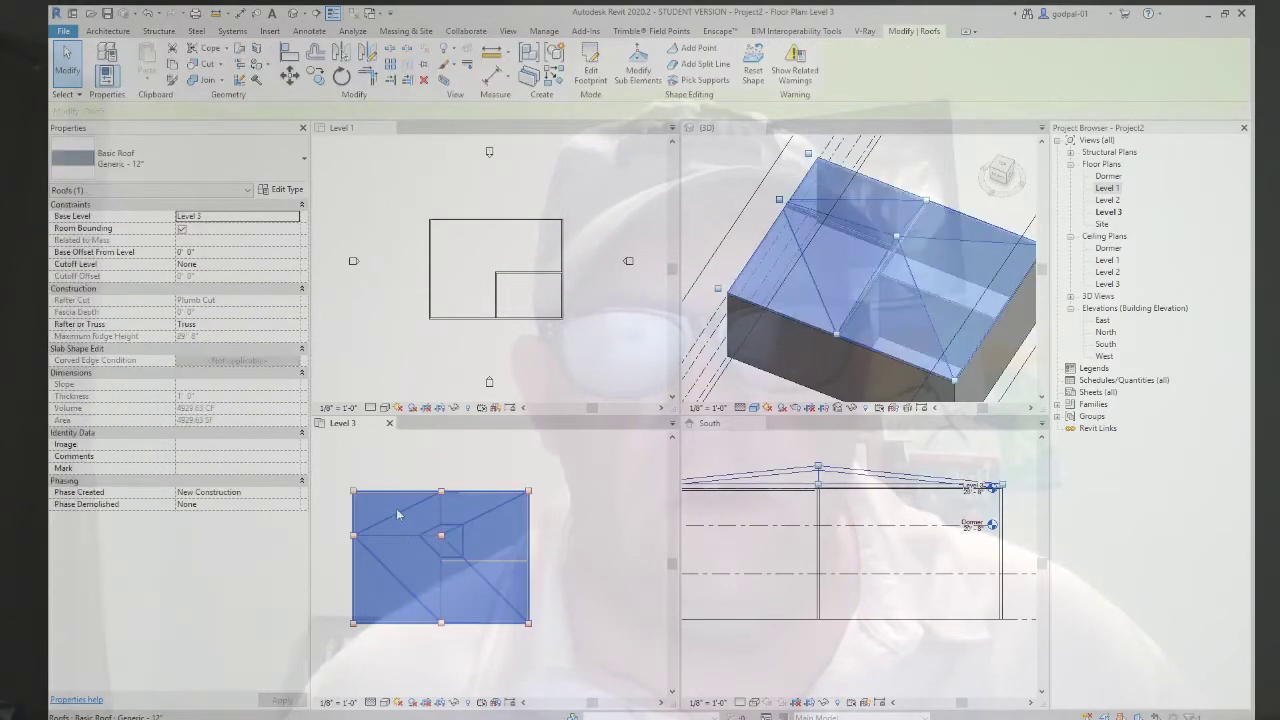
click(750, 66)
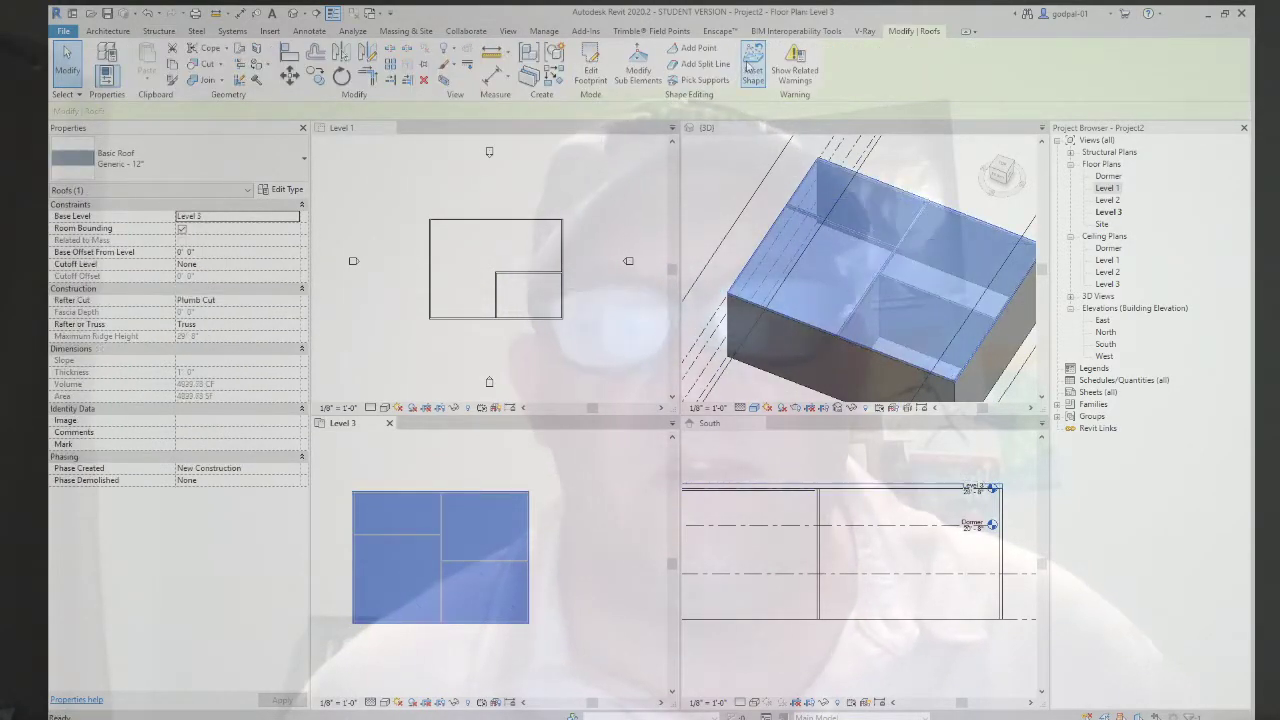
click(585, 469)
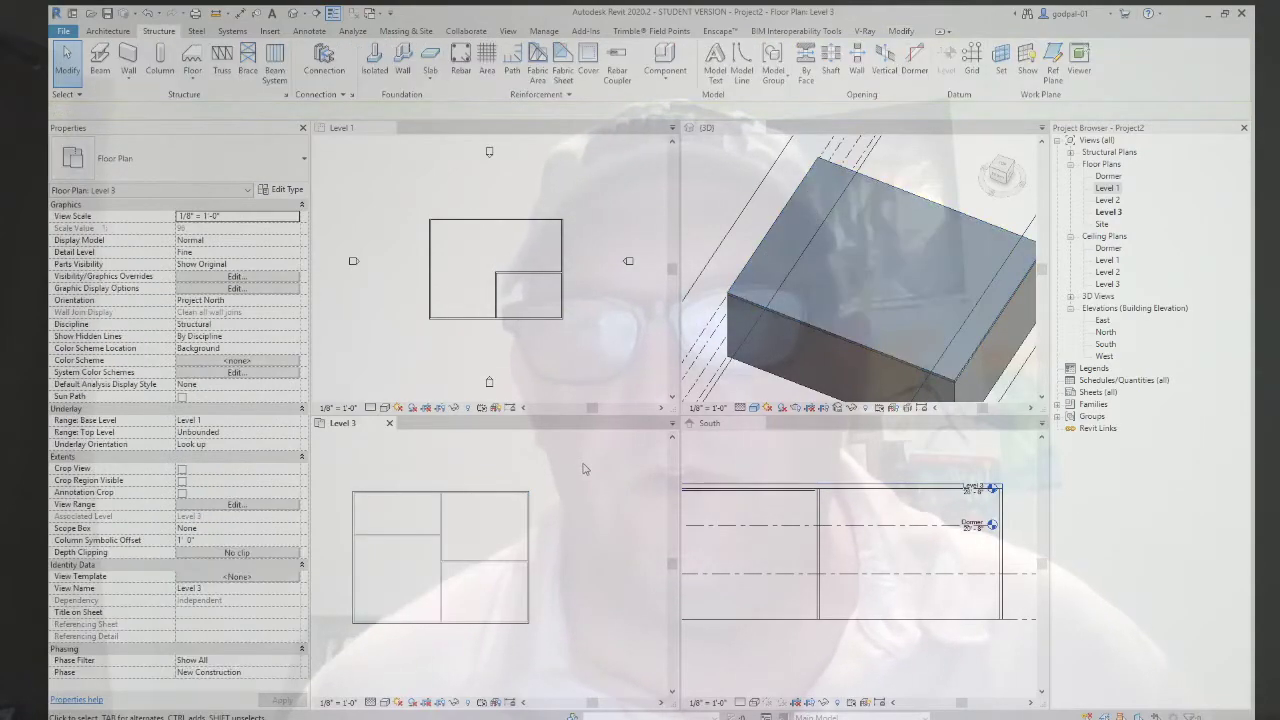